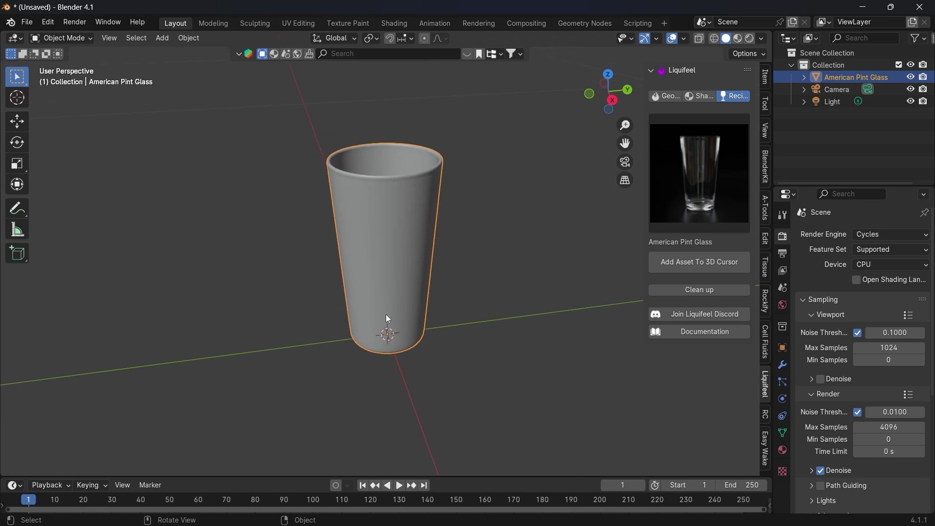
Look through Liquifeel's geometry, shader and recipient sections, including the Uber Glass settings and the Solids material library.
{"action": "left_click", "coordinate": [676, 98]}
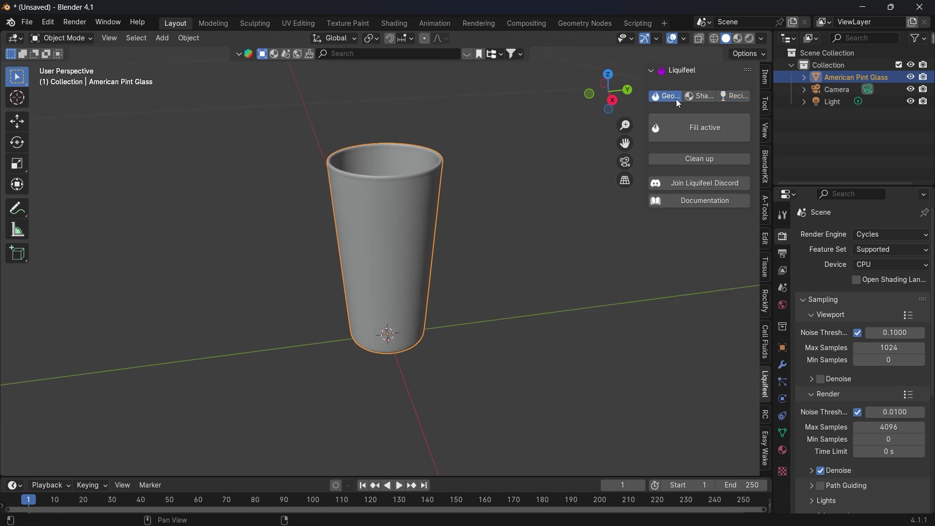
{"action": "left_click", "coordinate": [691, 101]}
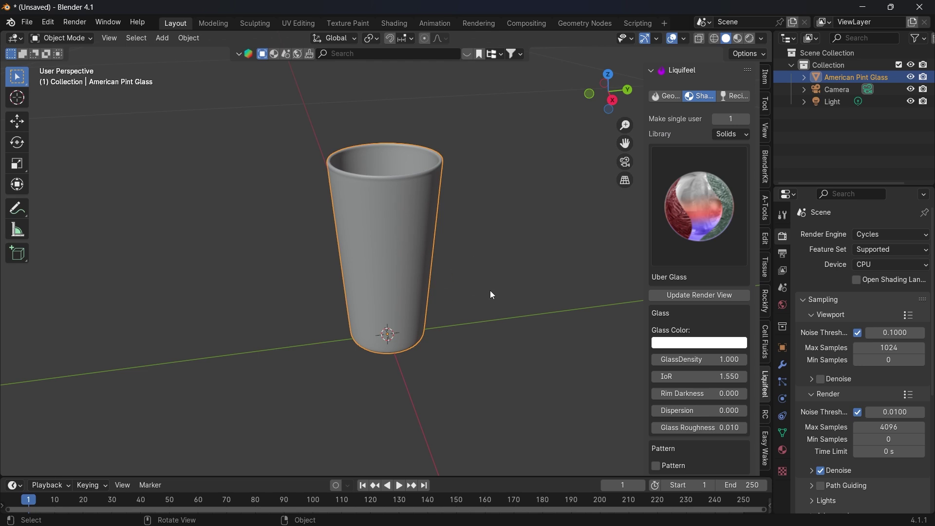
{"action": "scroll", "coordinate": [463, 276], "scroll_direction": "down", "scroll_amount": 2}
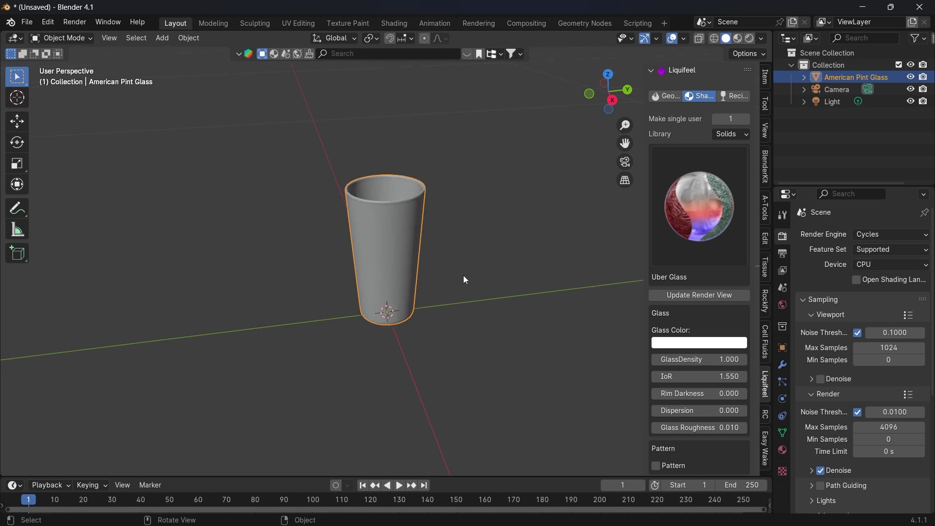
{"action": "left_click", "coordinate": [691, 235]}
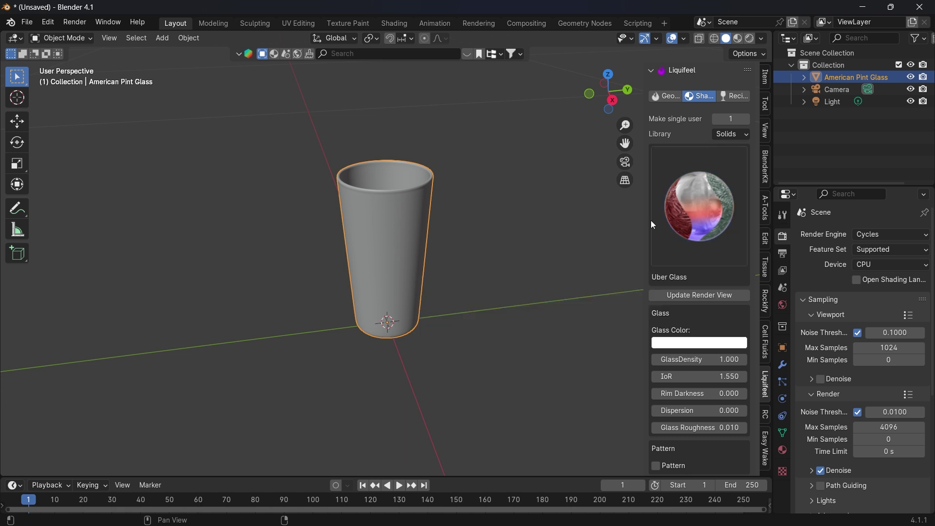
{"action": "scroll", "coordinate": [703, 278], "scroll_direction": "down", "scroll_amount": 2}
{"action": "scroll", "coordinate": [702, 278], "scroll_direction": "down", "scroll_amount": 1}
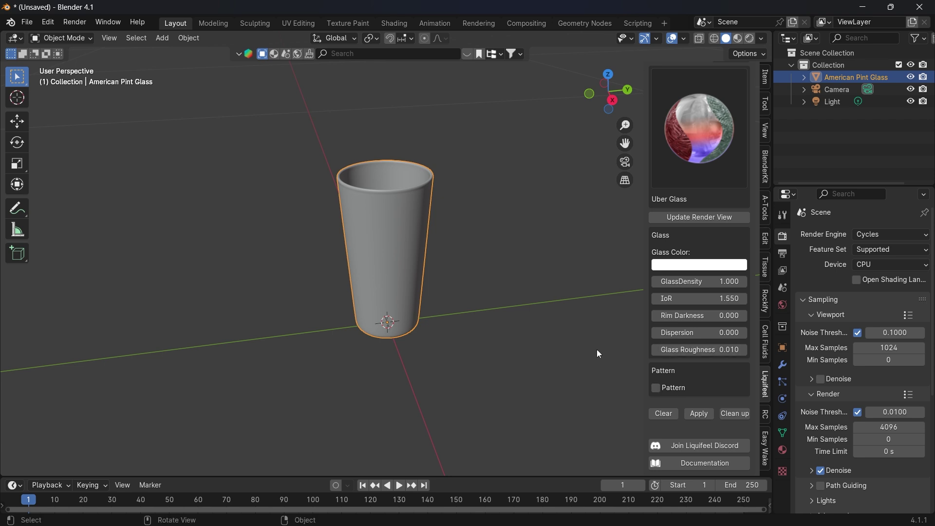
{"action": "scroll", "coordinate": [526, 341], "scroll_direction": "up", "scroll_amount": 1}
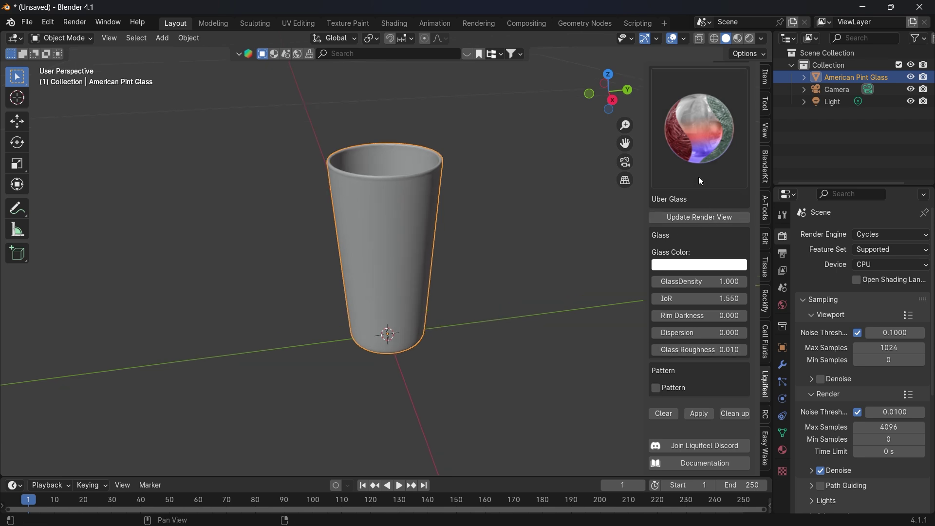
{"action": "scroll", "coordinate": [709, 236], "scroll_direction": "up", "scroll_amount": 3}
{"action": "left_click", "coordinate": [701, 213]}
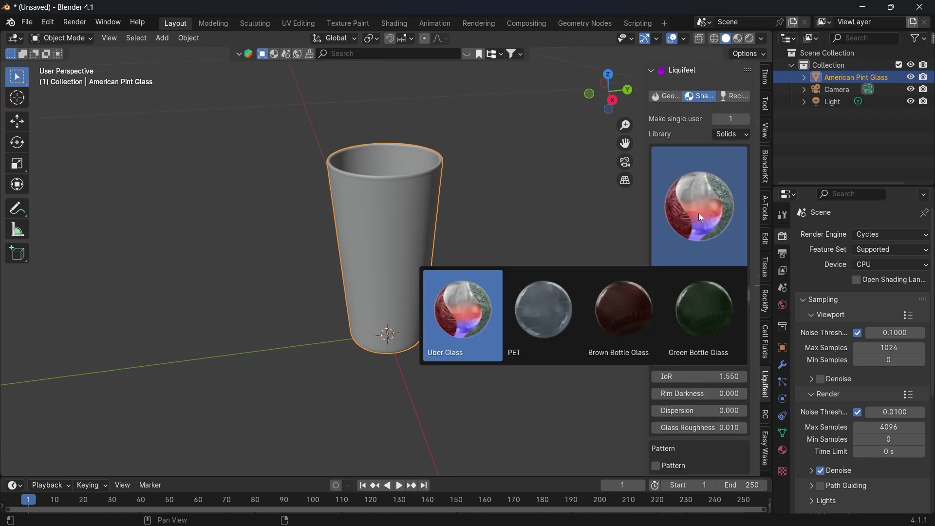
{"action": "left_click", "coordinate": [732, 96]}
{"action": "left_click", "coordinate": [712, 98]}
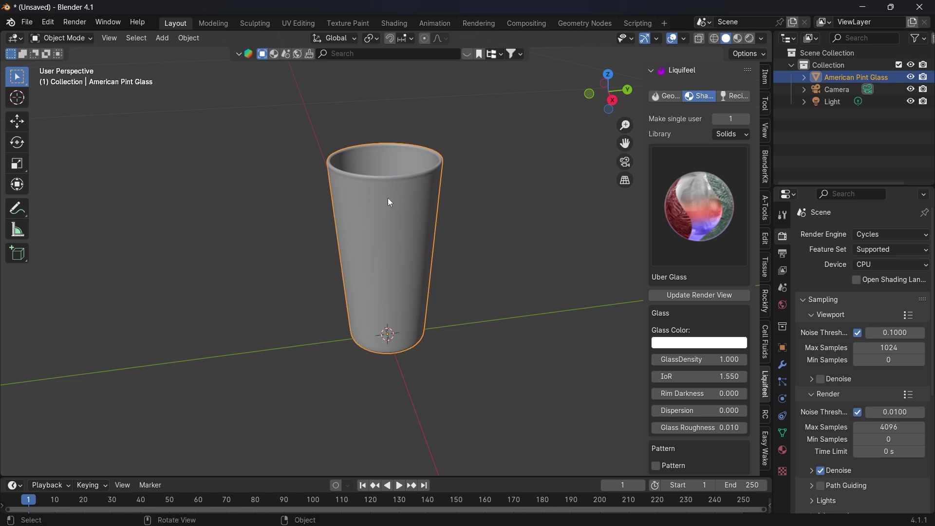
Fill the active American Pint Glass with liquid using Liquifeel.
{"action": "left_click", "coordinate": [659, 96]}
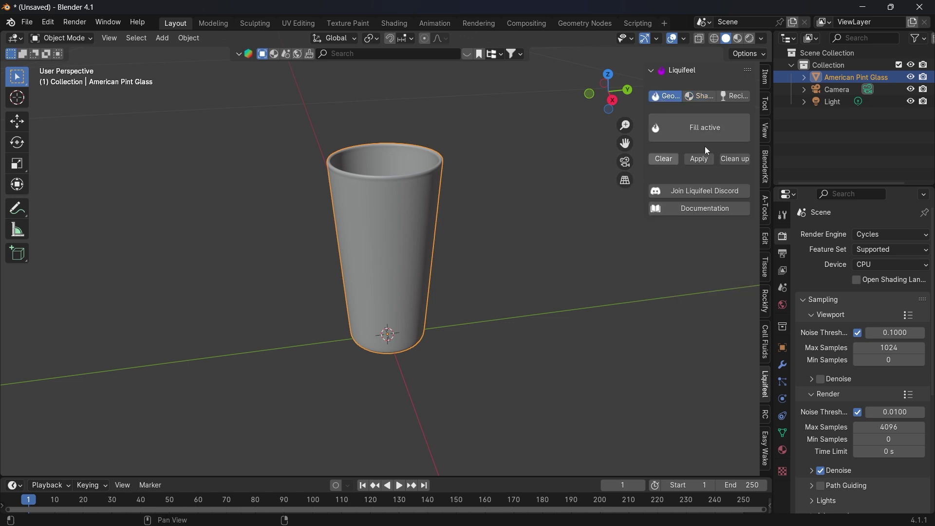
{"action": "middle_click_drag", "start_coordinate": [470, 229], "coordinate": [465, 254]}
{"action": "left_click", "coordinate": [706, 128]}
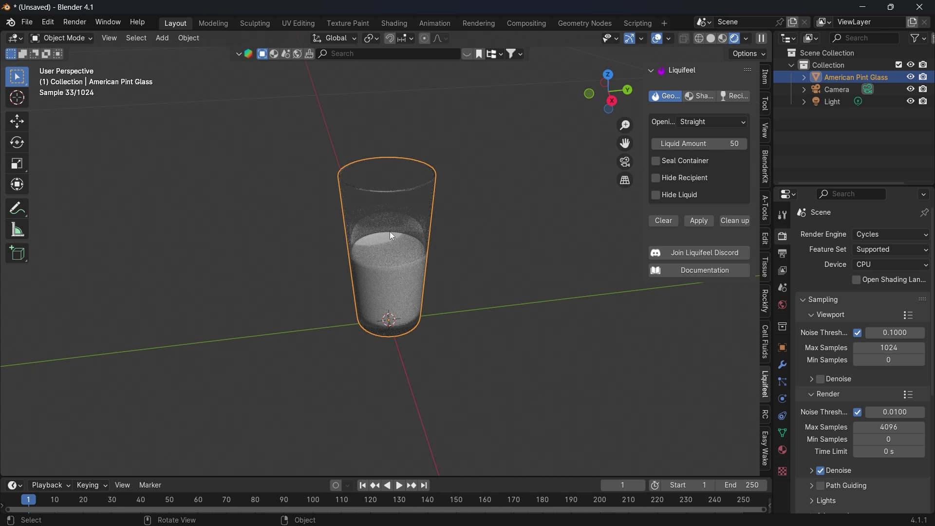
Switch to solid shading and examine the pint glass's mesh topology from several sides in Edit Mode, returning to Object Mode.
{"action": "key", "text": "z"}
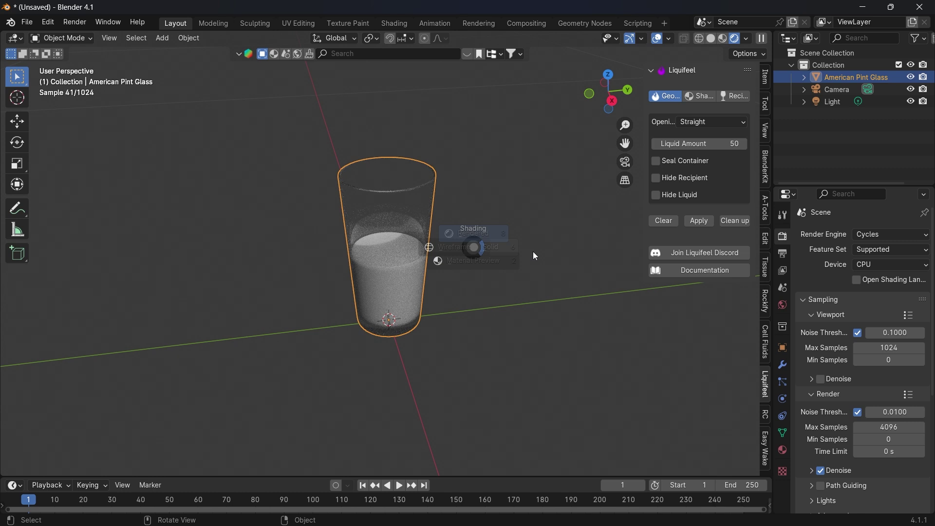
{"action": "left_click", "coordinate": [533, 251]}
{"action": "key", "text": "Tab"}
{"action": "scroll", "coordinate": [415, 245], "scroll_direction": "up", "scroll_amount": 2}
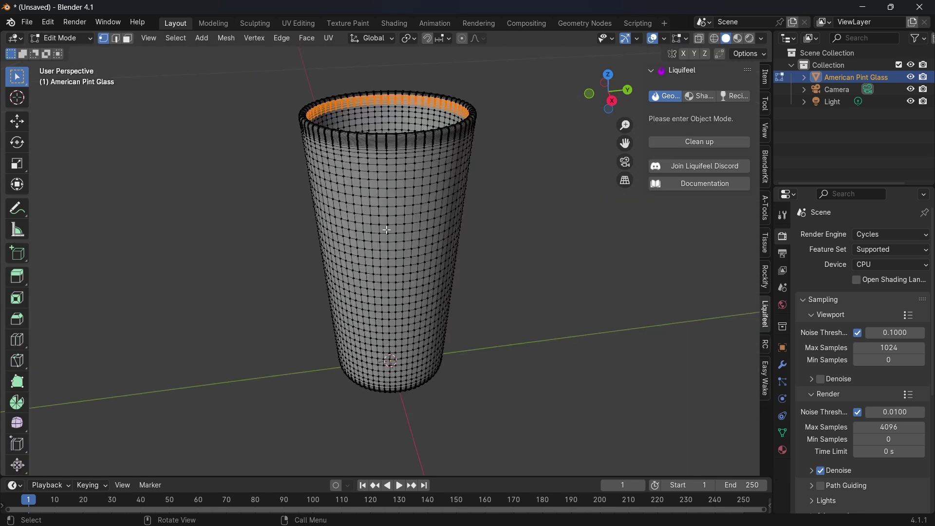
{"action": "left_click_drag", "start_coordinate": [342, 182], "coordinate": [420, 282]}
{"action": "middle_click_drag", "start_coordinate": [504, 262], "coordinate": [411, 196]}
{"action": "left_click", "coordinate": [332, 239]}
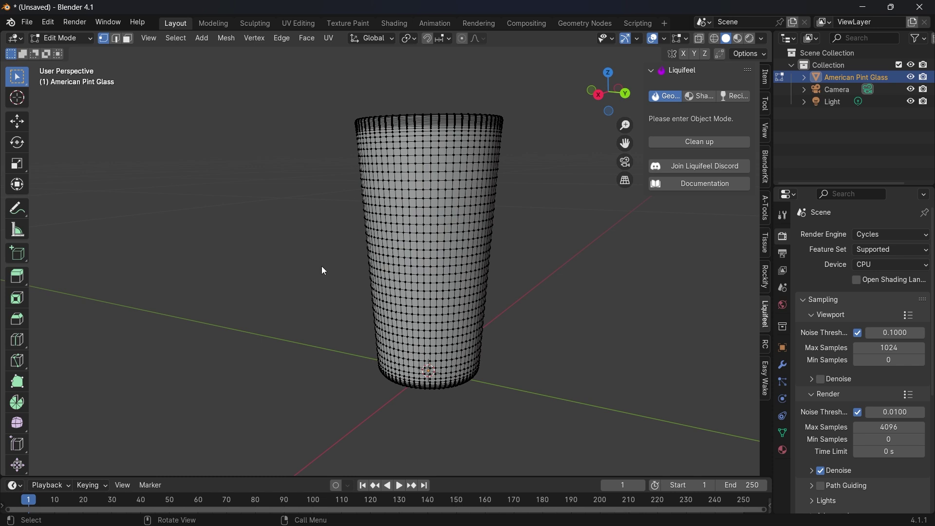
{"action": "key", "text": "Tab"}
Add a mesh plane at the base of the pint glass as a floor.
{"action": "scroll", "coordinate": [349, 276], "scroll_direction": "down", "scroll_amount": 3}
{"action": "key", "text": "KP_0"}
{"action": "middle_click_drag", "start_coordinate": [397, 255], "coordinate": [402, 259]}
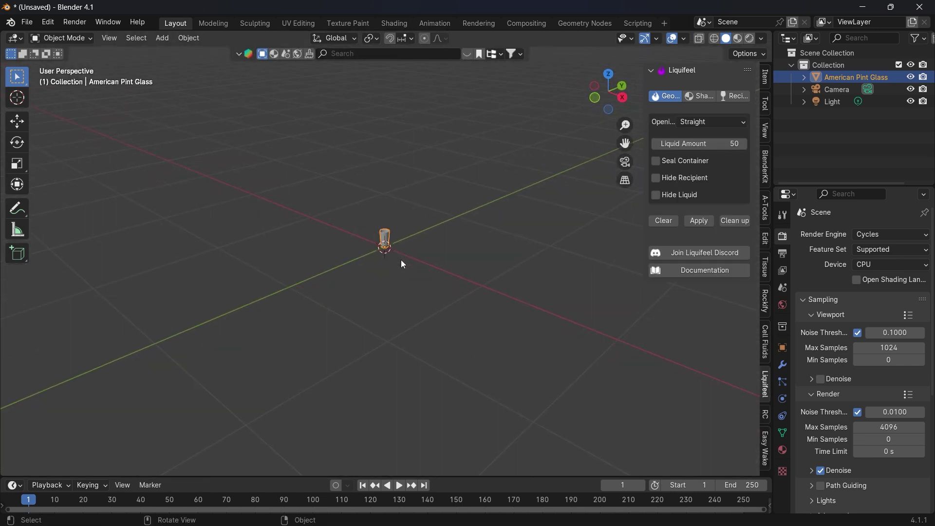
{"action": "key", "text": "shift+a"}
{"action": "mouse_move", "coordinate": [376, 275]}
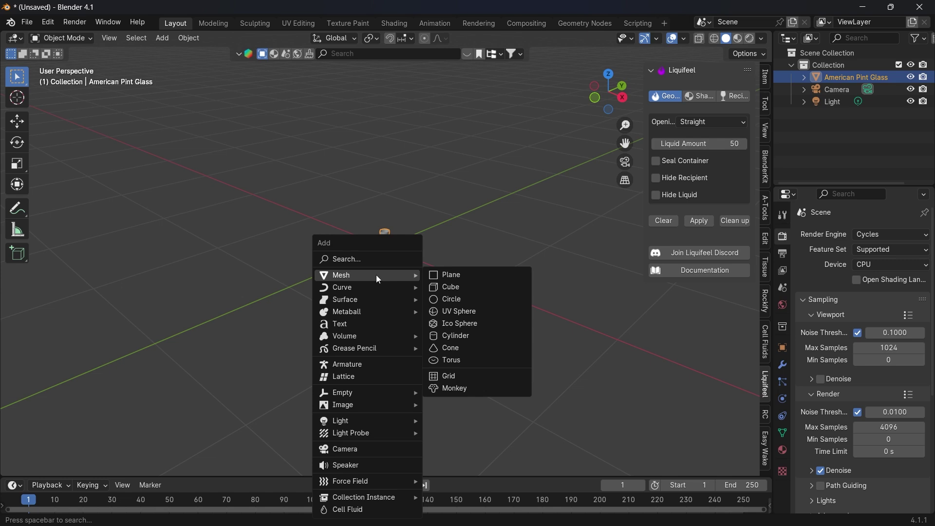
{"action": "left_click", "coordinate": [481, 281]}
Extrude the plane's two rear edges upward along Z to form two walls behind the glass.
{"action": "key", "text": "Tab"}
{"action": "key", "text": "2"}
{"action": "left_click", "coordinate": [395, 204]}
{"action": "left_click", "coordinate": [390, 204], "text": "shift"}
{"action": "key", "text": "e"}
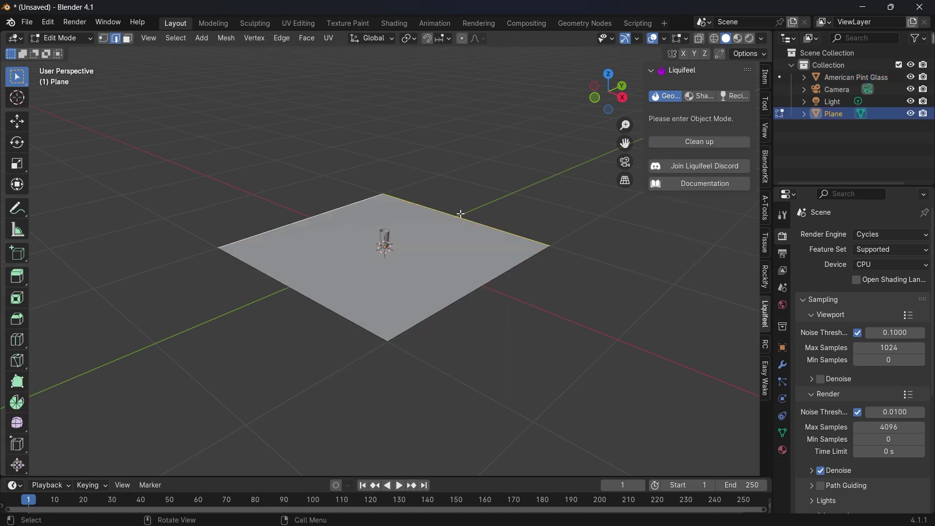
{"action": "key", "text": "z"}
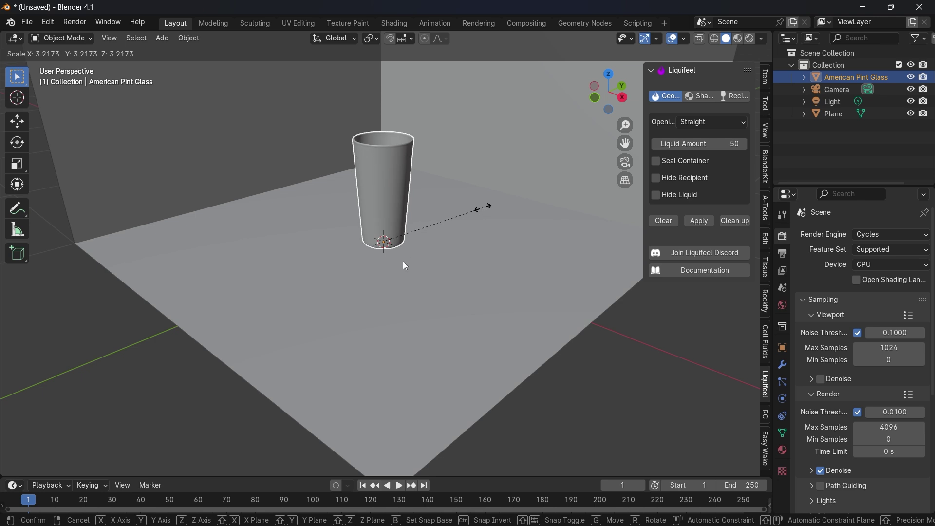
Scale the pint glass up by a factor of about 3.2 and check it in rendered shading.
{"action": "left_click", "coordinate": [404, 263]}
{"action": "key", "text": "z"}
{"action": "left_click", "coordinate": [396, 188]}
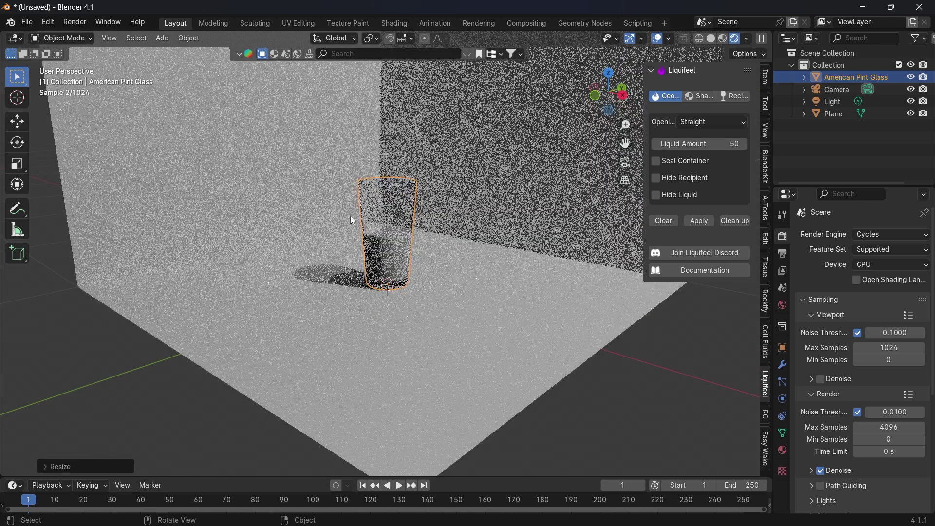
{"action": "key", "text": "z"}
{"action": "left_click", "coordinate": [453, 239]}
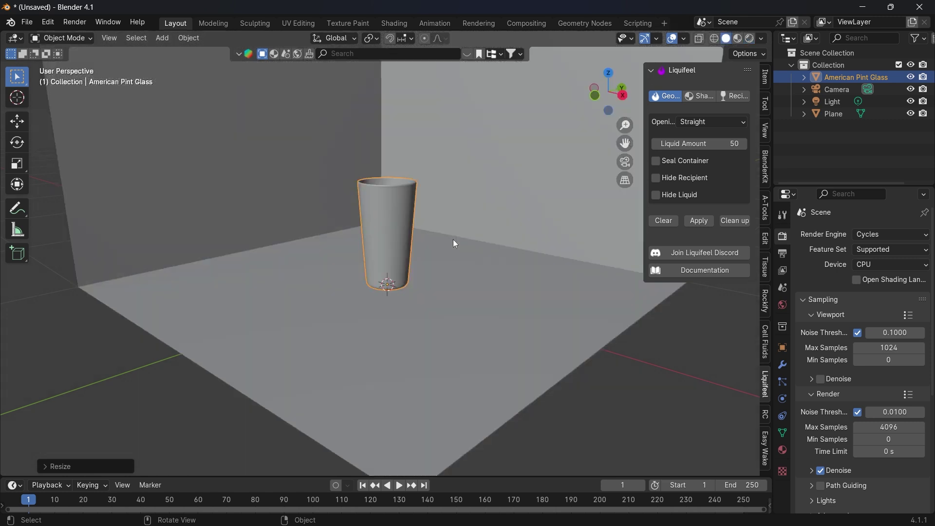
Assign a Sky Texture to the World background color.
{"action": "left_click", "coordinate": [783, 305]}
{"action": "left_click", "coordinate": [855, 309]}
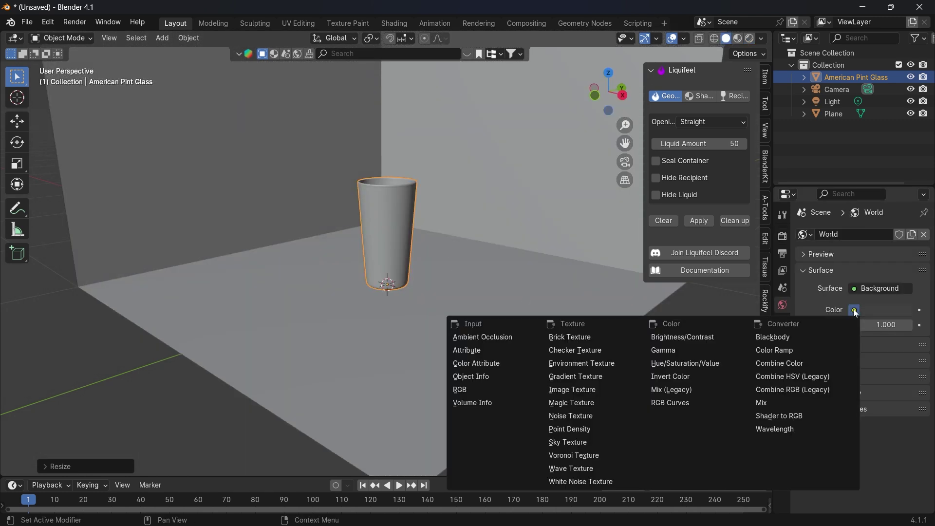
{"action": "left_click", "coordinate": [575, 443]}
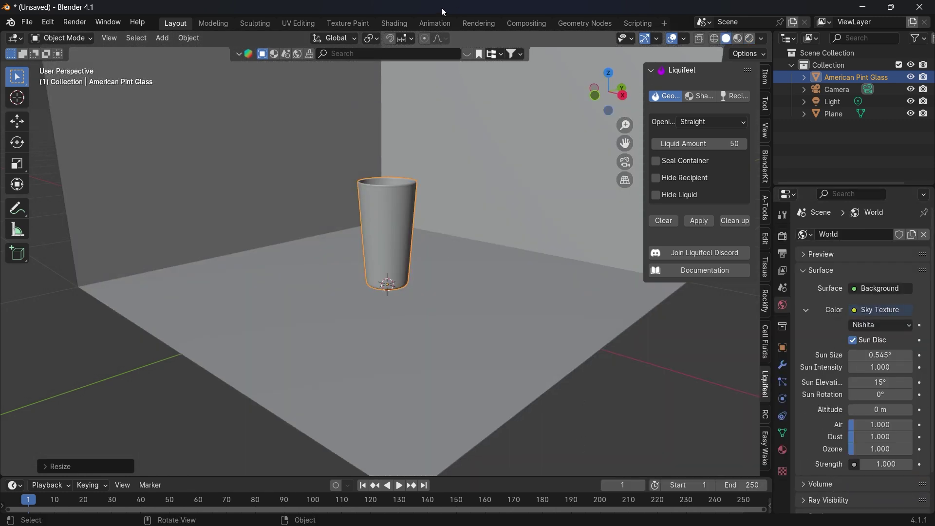
Switch to the Shading workspace, use solid viewport shading, and display the World shader nodes.
{"action": "left_click", "coordinate": [394, 23]}
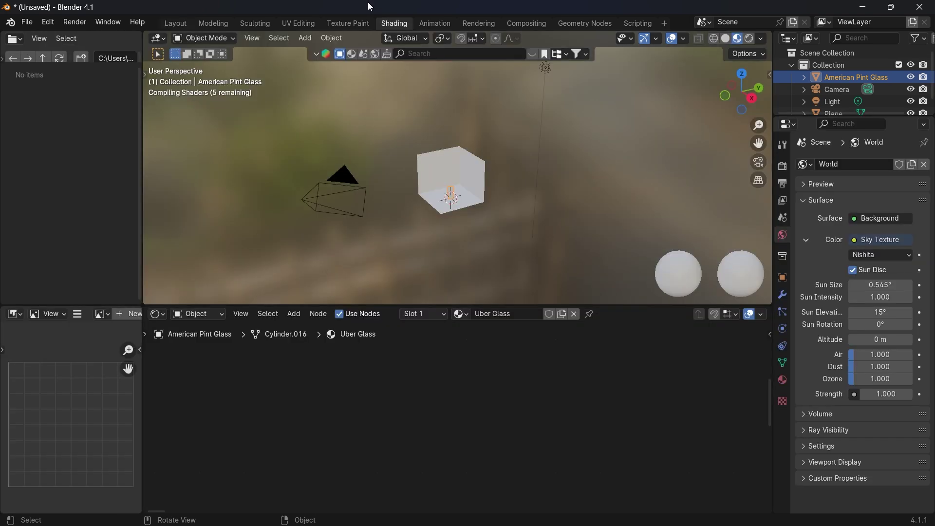
{"action": "key", "text": "z"}
{"action": "left_click", "coordinate": [525, 203]}
{"action": "scroll", "coordinate": [419, 202], "scroll_direction": "up", "scroll_amount": 8}
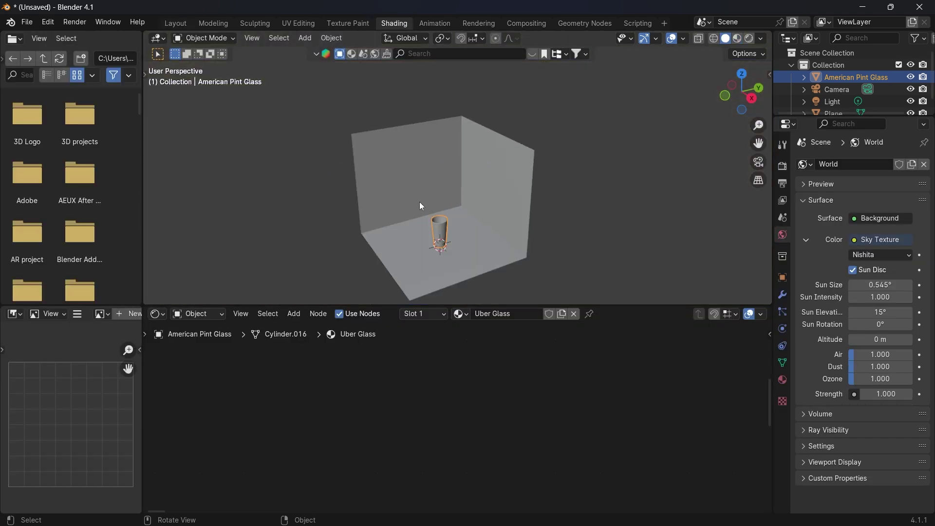
{"action": "left_click", "coordinate": [214, 318]}
{"action": "left_click", "coordinate": [204, 357]}
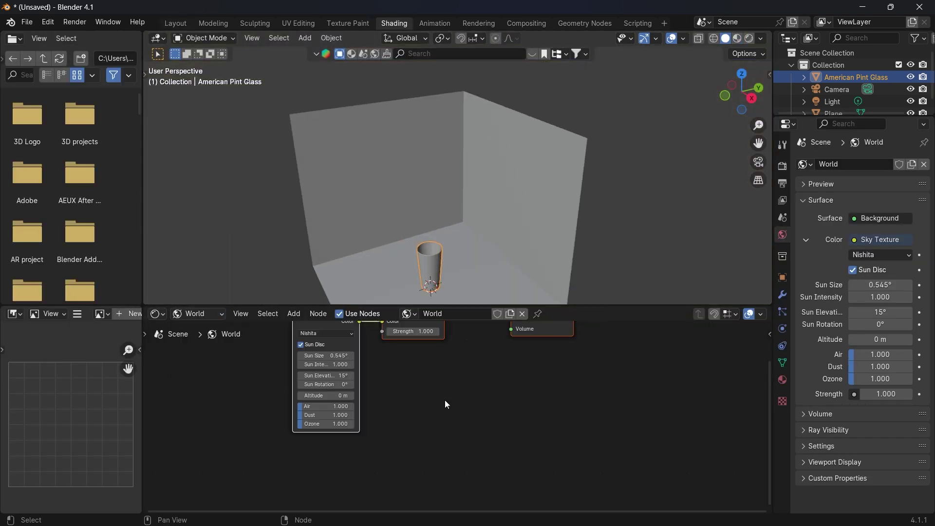
Duplicate the World's Background node and place the copy below the original.
{"action": "middle_click_drag", "start_coordinate": [445, 399], "coordinate": [394, 458]}
{"action": "left_click", "coordinate": [373, 399]}
{"action": "key", "text": "shift+d"}
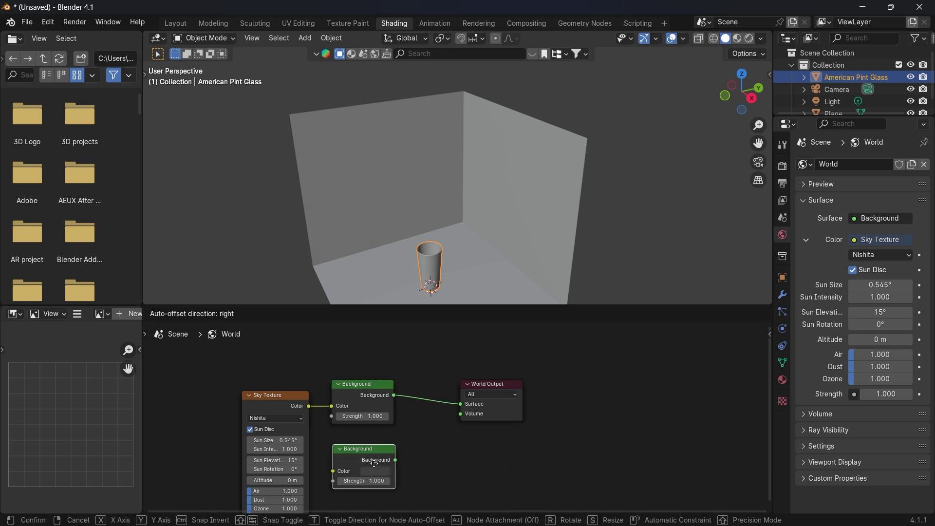
{"action": "left_click", "coordinate": [374, 453]}
Insert a Mix Shader before the World Output and connect the duplicate Background to its second Shader input.
{"action": "key", "text": "shift+a"}
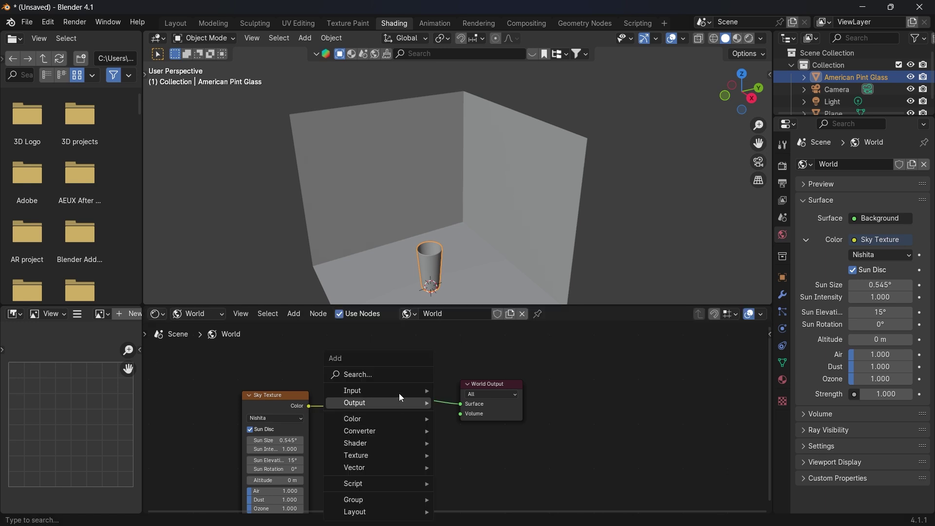
{"action": "left_click", "coordinate": [399, 375]}
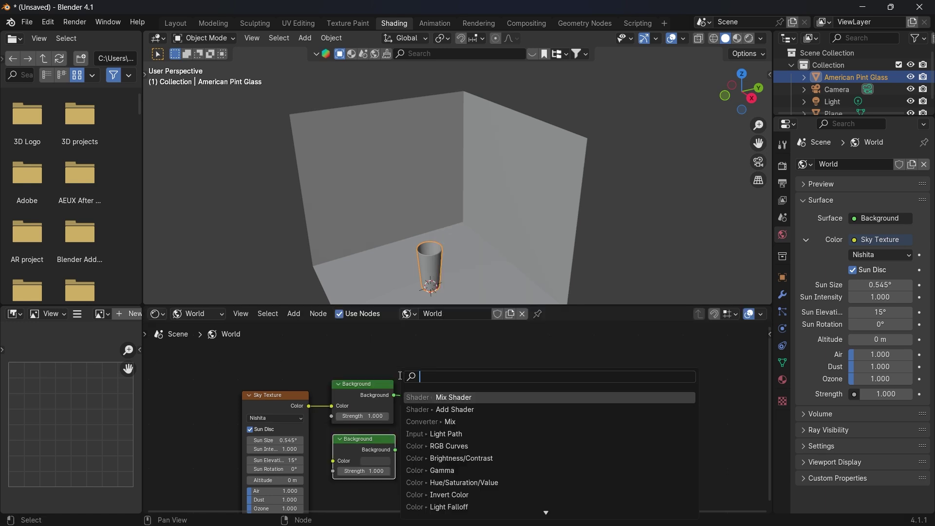
{"action": "key", "text": "Return"}
{"action": "left_click", "coordinate": [438, 390]}
{"action": "left_click_drag", "start_coordinate": [396, 450], "coordinate": [389, 358]}
Connect a Light Path node's Is Camera Ray output to the Mix Shader's Fac input.
{"action": "type", "text": "is cam"}
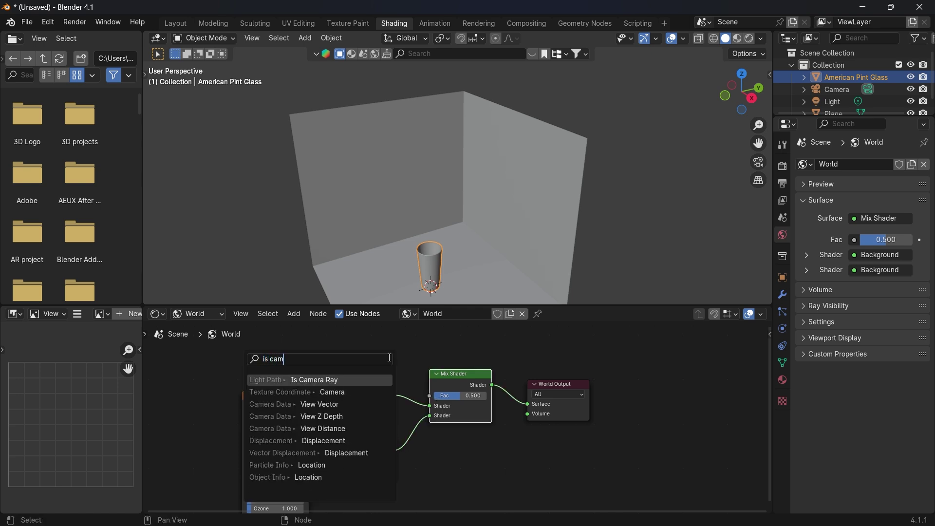
{"action": "key", "text": "Return"}
{"action": "left_click", "coordinate": [385, 366]}
{"action": "middle_click_drag", "start_coordinate": [384, 366], "coordinate": [427, 400]}
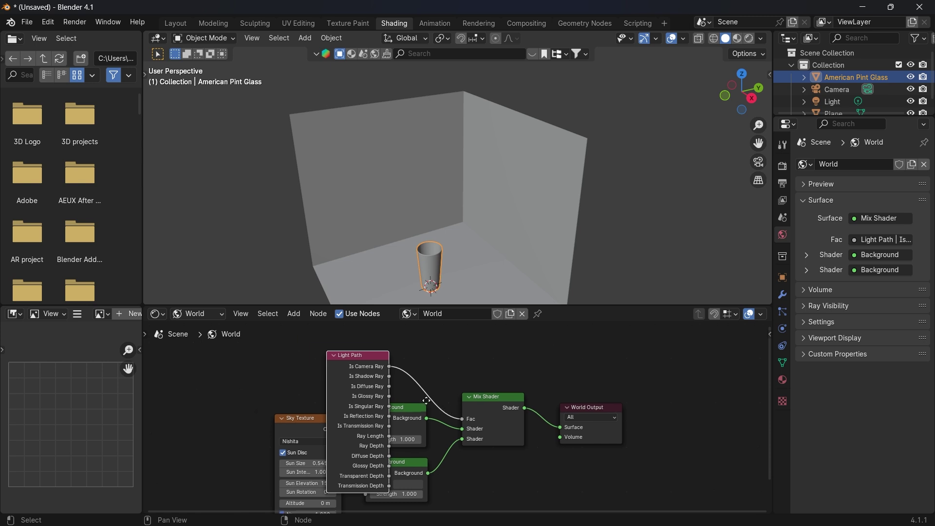
Return to the Layout workspace and preview the glass under the sky lighting in rendered shading, then restore solid shading.
{"action": "left_click", "coordinate": [175, 23]}
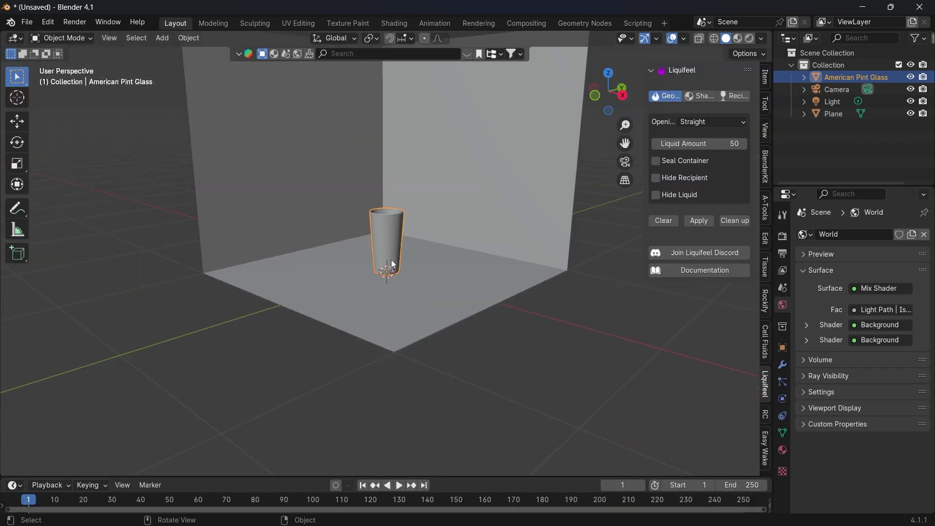
{"action": "key", "text": "z"}
{"action": "left_click", "coordinate": [373, 245]}
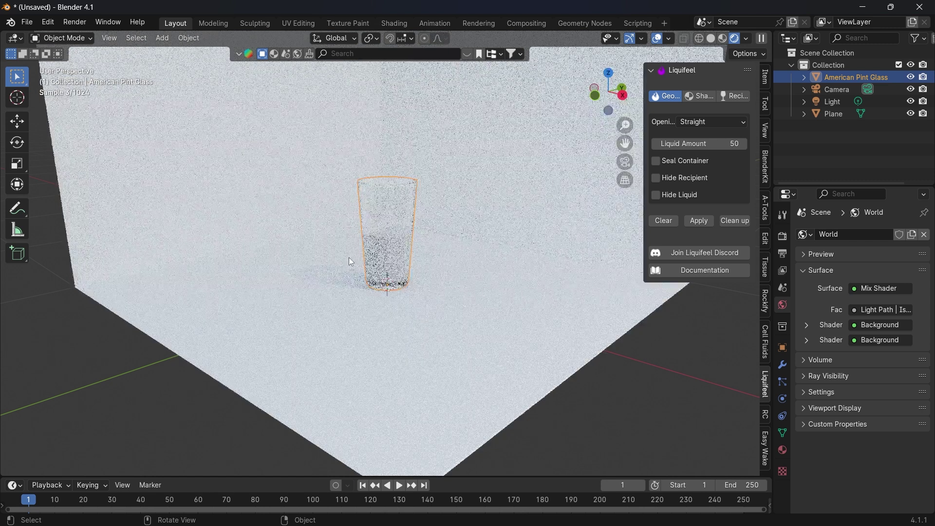
{"action": "key", "text": "z"}
{"action": "left_click", "coordinate": [448, 262]}
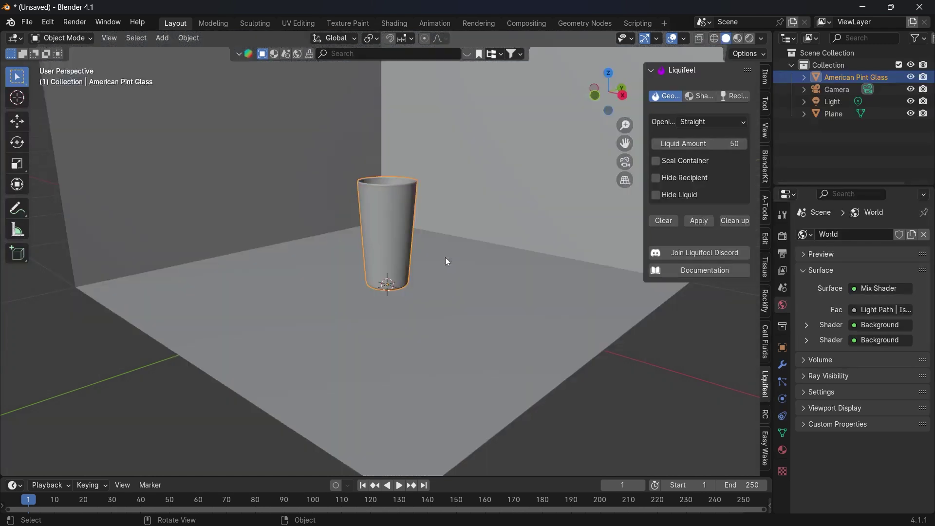
Set the strength of the World's Background shader that uses the Sky Texture to 0.25.
{"action": "left_click", "coordinate": [783, 449]}
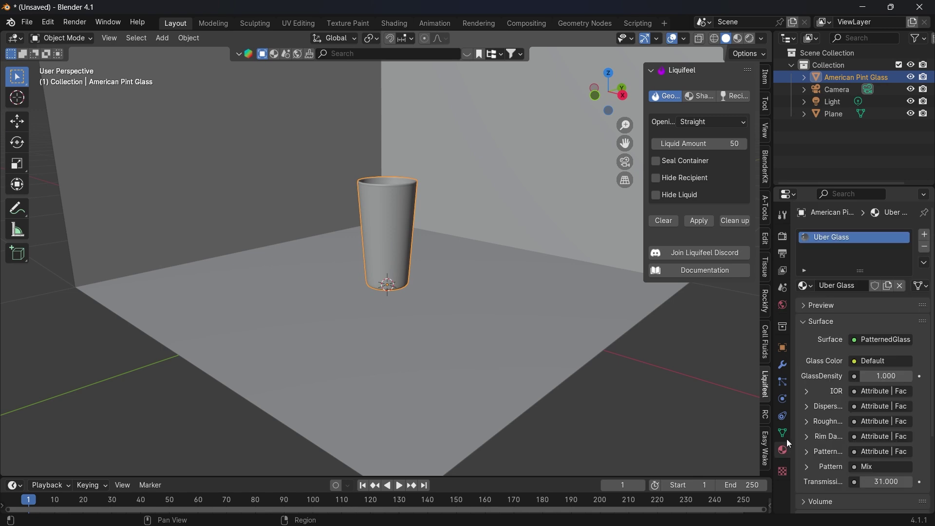
{"action": "left_click", "coordinate": [784, 304]}
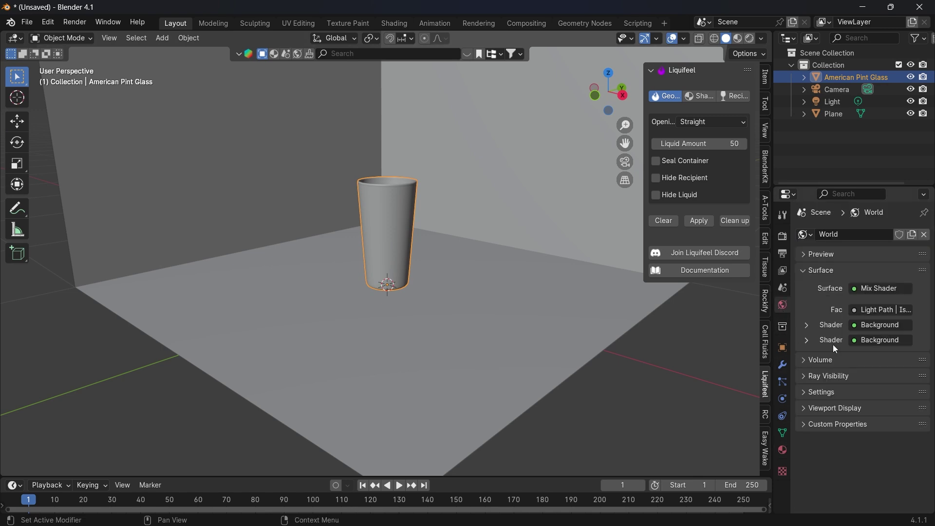
{"action": "left_click", "coordinate": [808, 327]}
{"action": "scroll", "coordinate": [823, 370], "scroll_direction": "down", "scroll_amount": 4}
{"action": "left_click", "coordinate": [877, 406]}
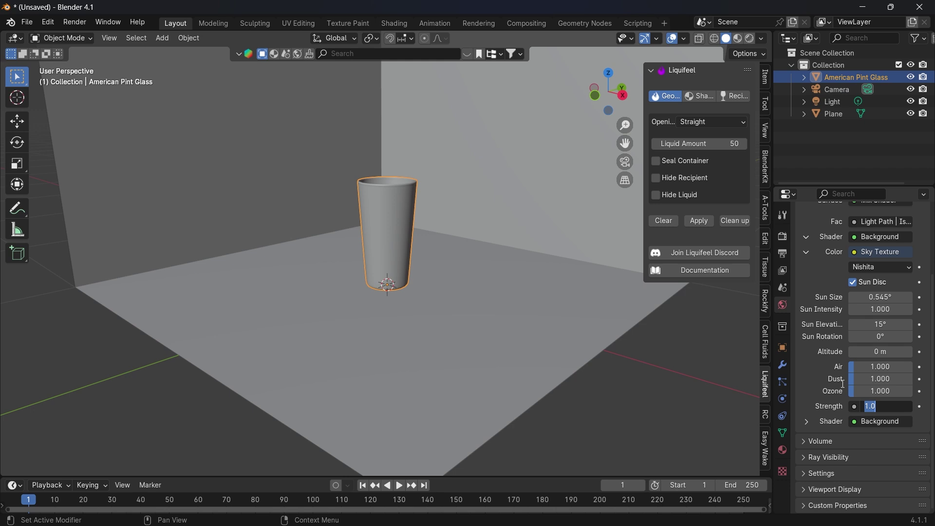
{"action": "type", "text": "0.25"}
{"action": "key", "text": "Return"}
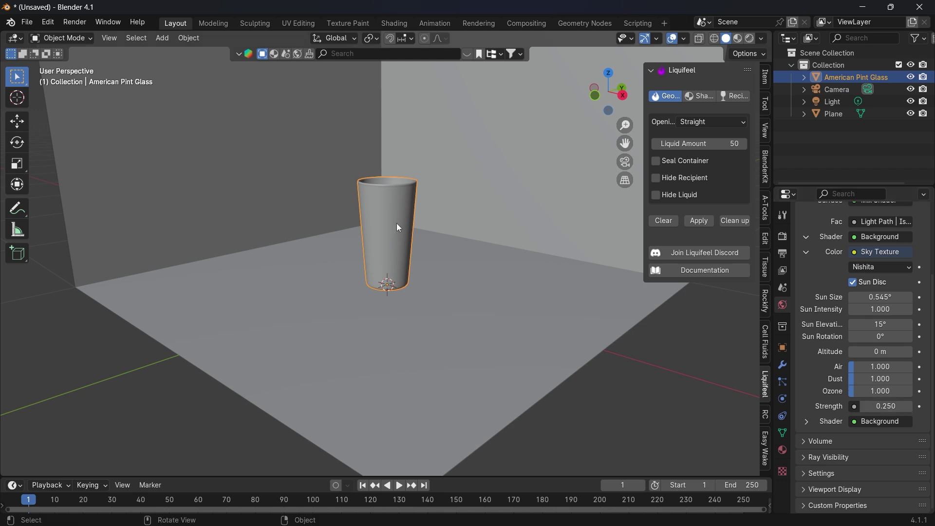
Check the dimmed sky lighting in rendered shading, then return to solid shading.
{"action": "key", "text": "z"}
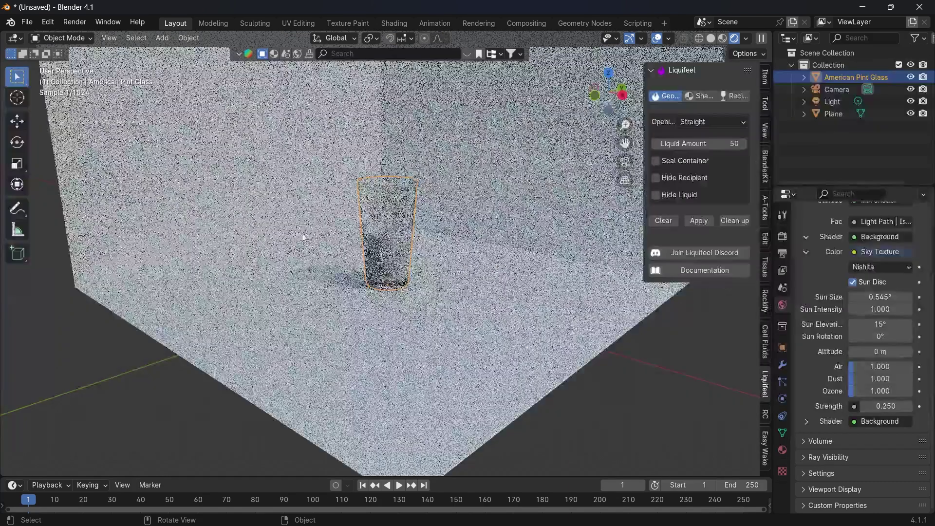
{"action": "key", "text": "z"}
{"action": "left_click", "coordinate": [475, 241]}
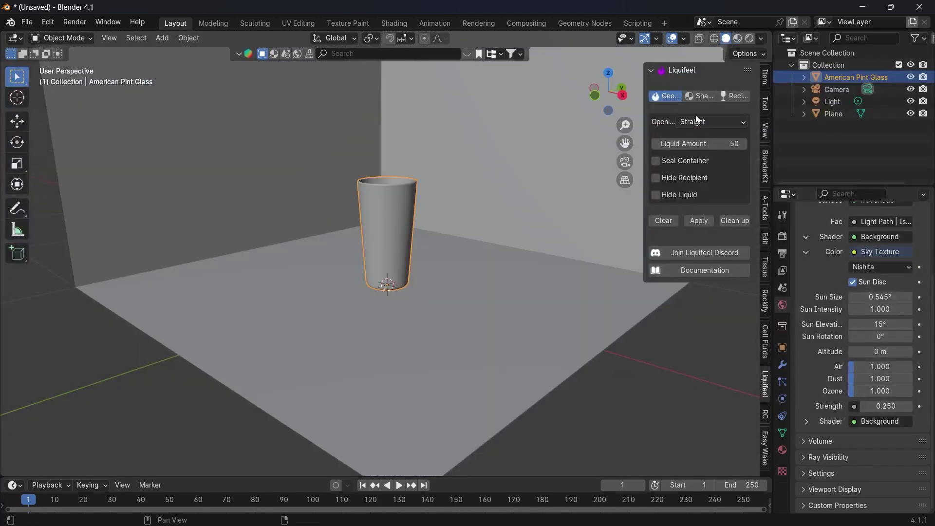
Add a Liquifeel shader to the liquid in the pint glass and choose Cranberry Juice from the Liquids library.
{"action": "left_click", "coordinate": [699, 99]}
{"action": "left_click", "coordinate": [736, 127]}
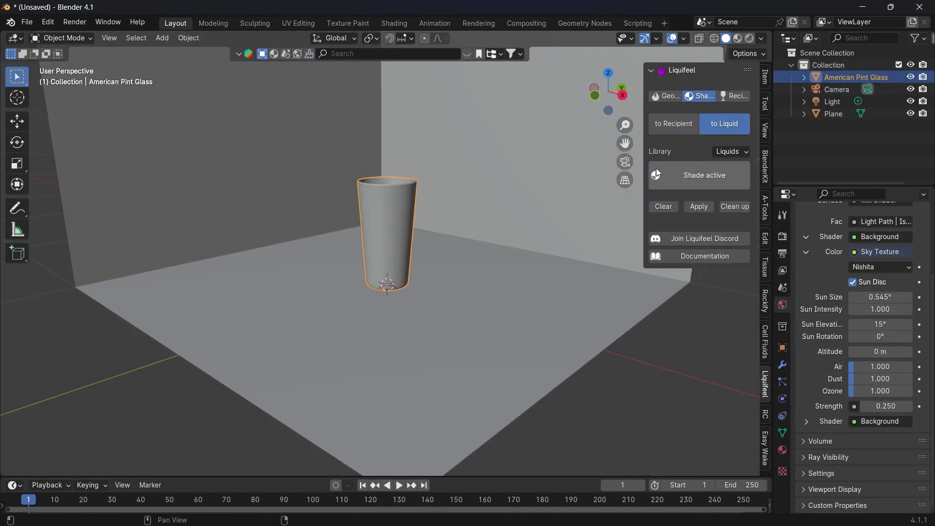
{"action": "left_click", "coordinate": [693, 179]}
{"action": "scroll", "coordinate": [370, 229], "scroll_direction": "up", "scroll_amount": 2}
{"action": "left_click", "coordinate": [682, 246]}
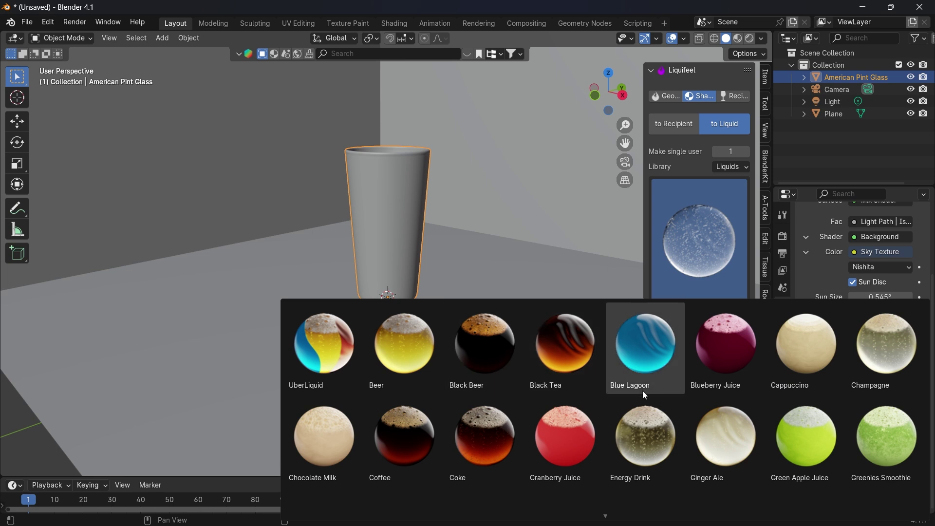
{"action": "scroll", "coordinate": [656, 396], "scroll_direction": "down", "scroll_amount": 1}
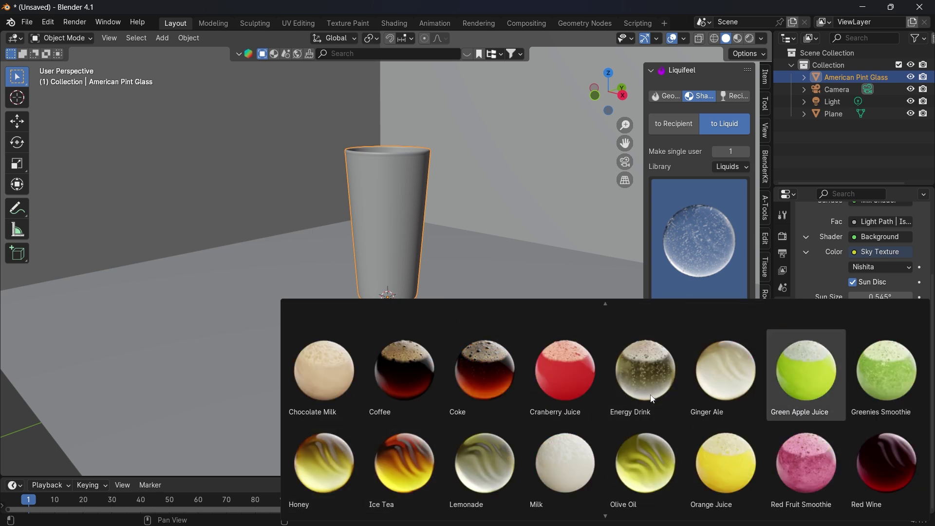
{"action": "scroll", "coordinate": [633, 399], "scroll_direction": "down", "scroll_amount": 7}
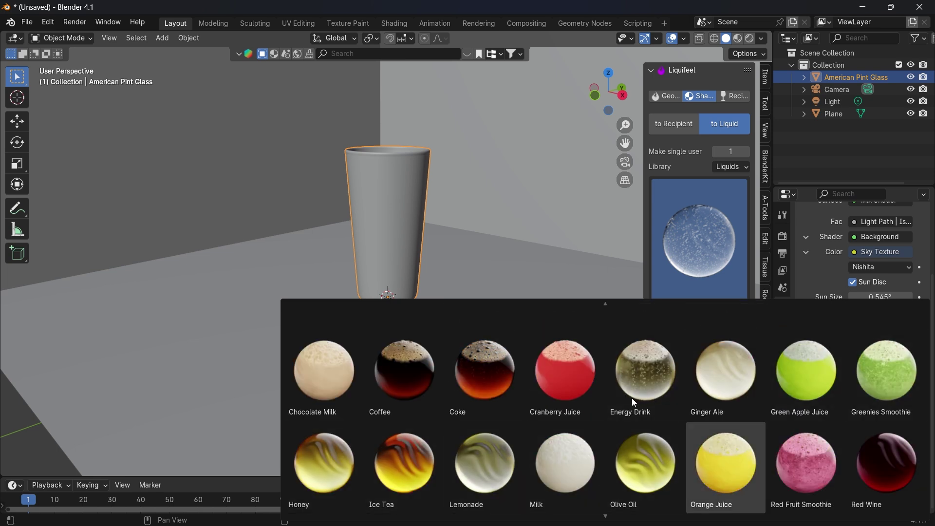
{"action": "scroll", "coordinate": [633, 399], "scroll_direction": "up", "scroll_amount": 3}
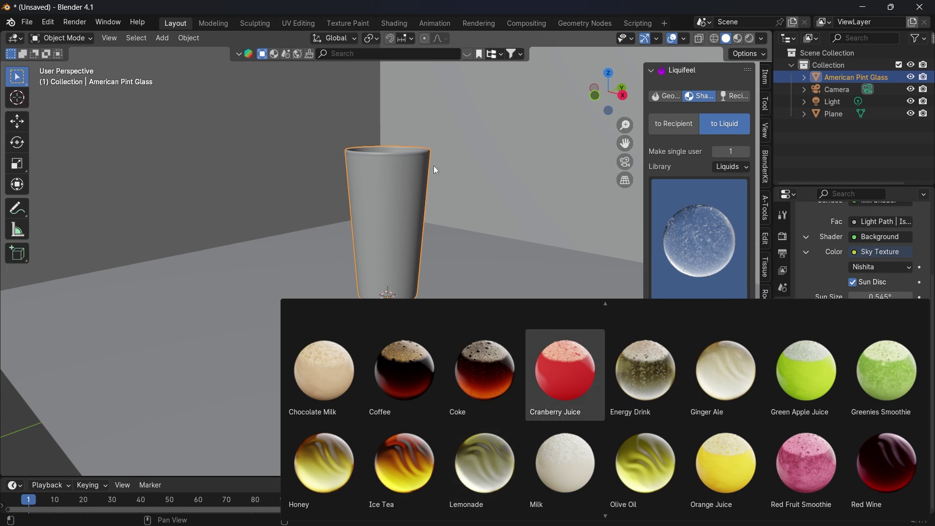
{"action": "key", "text": "Return"}
View the liquid without its glass and the glass without its liquid, then show both again.
{"action": "scroll", "coordinate": [682, 292], "scroll_direction": "down", "scroll_amount": 5}
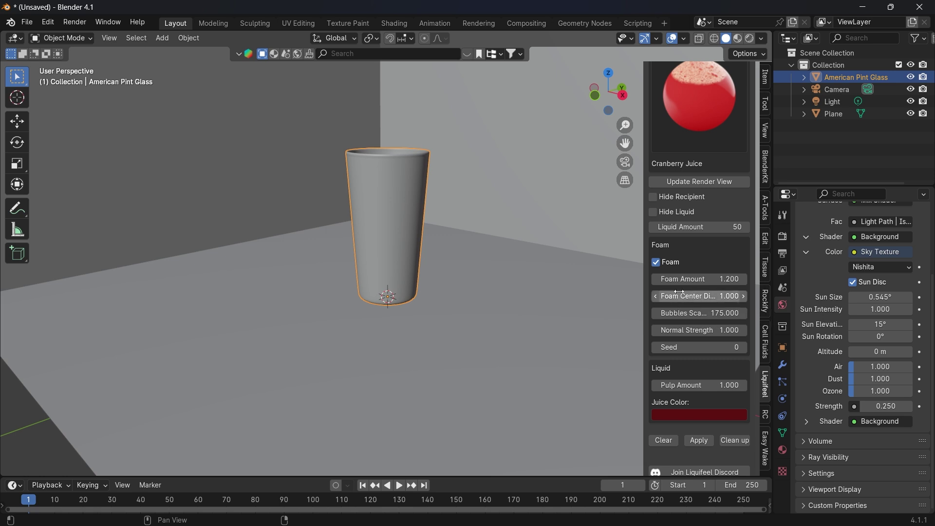
{"action": "scroll", "coordinate": [680, 297], "scroll_direction": "up", "scroll_amount": 2}
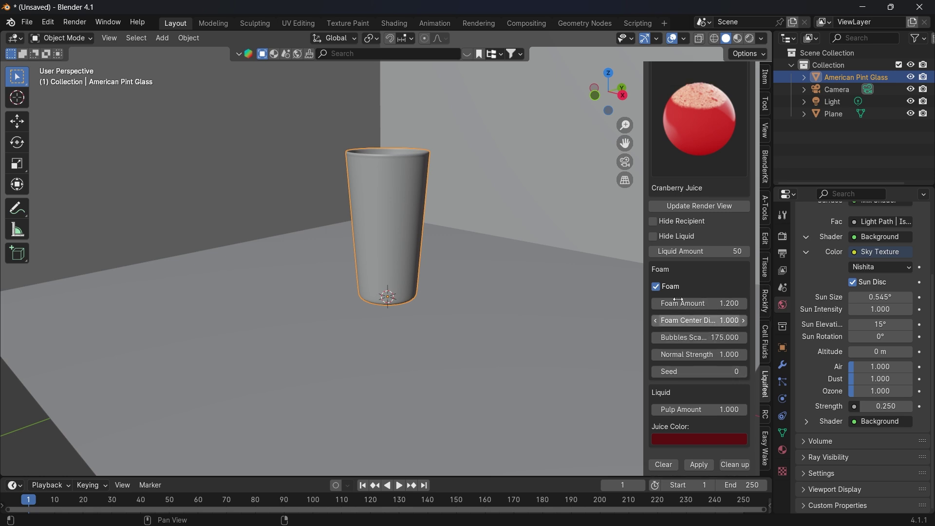
{"action": "left_click", "coordinate": [655, 222]}
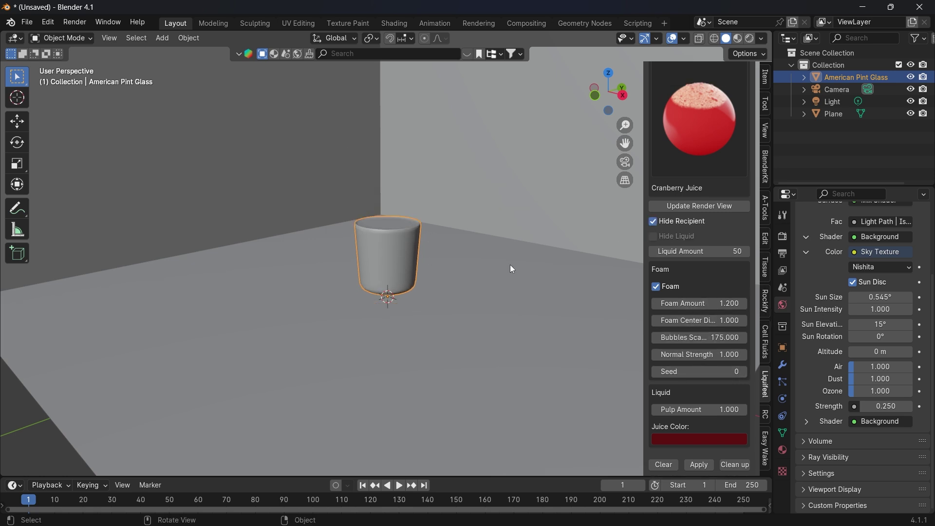
{"action": "left_click", "coordinate": [654, 236]}
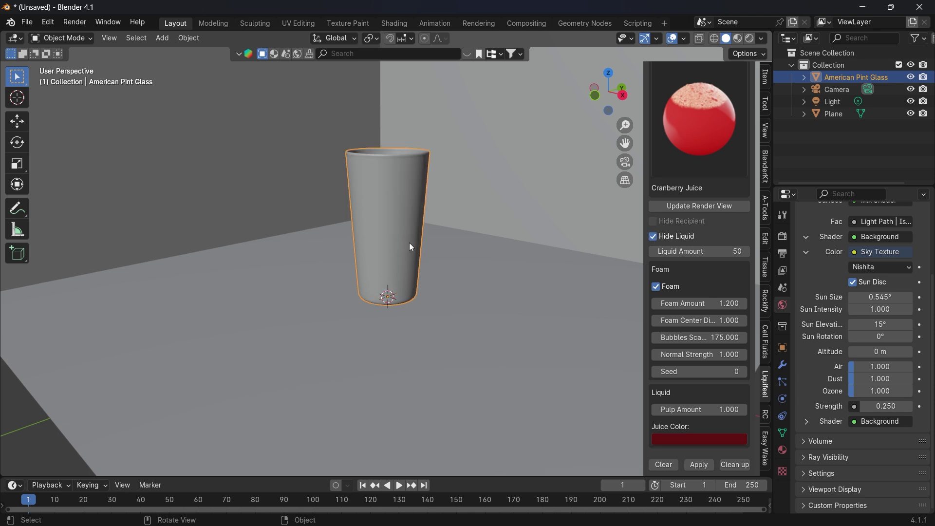
{"action": "left_click", "coordinate": [654, 238]}
{"action": "scroll", "coordinate": [682, 207], "scroll_direction": "up", "scroll_amount": 3}
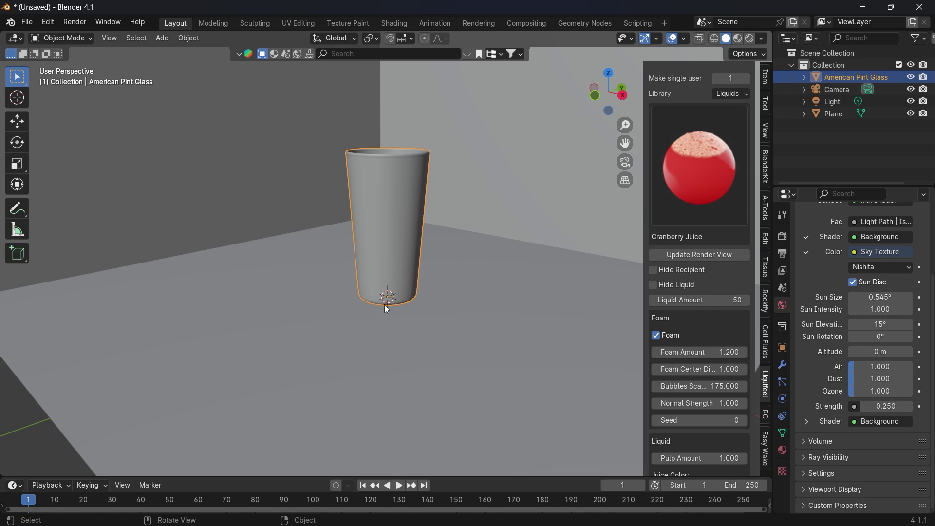
Preview the cranberry juice in the glass in rendered shading, then return to solid shading.
{"action": "key", "text": "z"}
{"action": "left_click", "coordinate": [384, 217]}
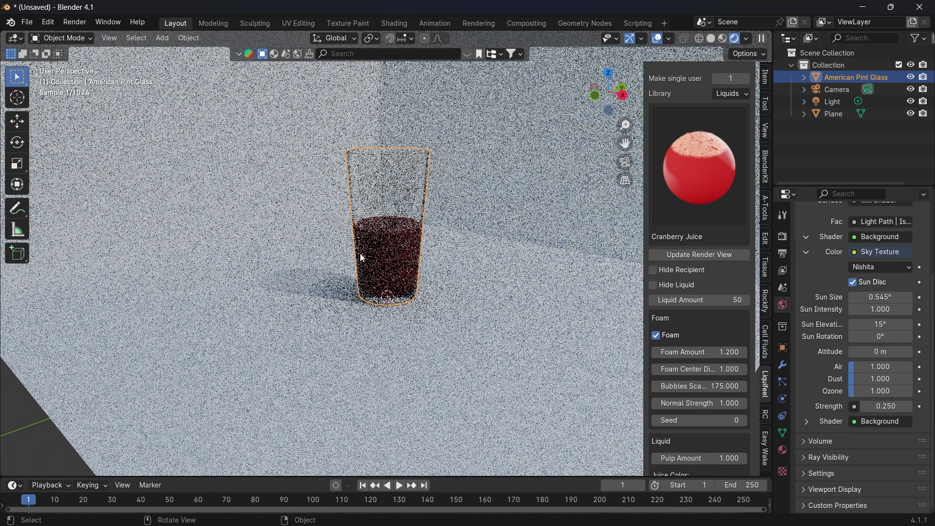
{"action": "key", "text": "z"}
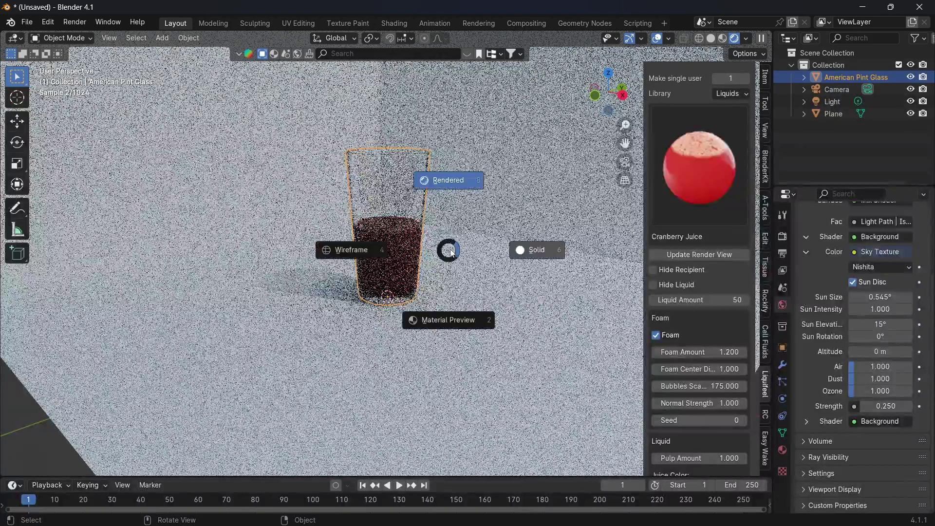
{"action": "left_click", "coordinate": [520, 248]}
Move the pint glass up off the floor and rotate it freely so that it tilts.
{"action": "left_click", "coordinate": [18, 121]}
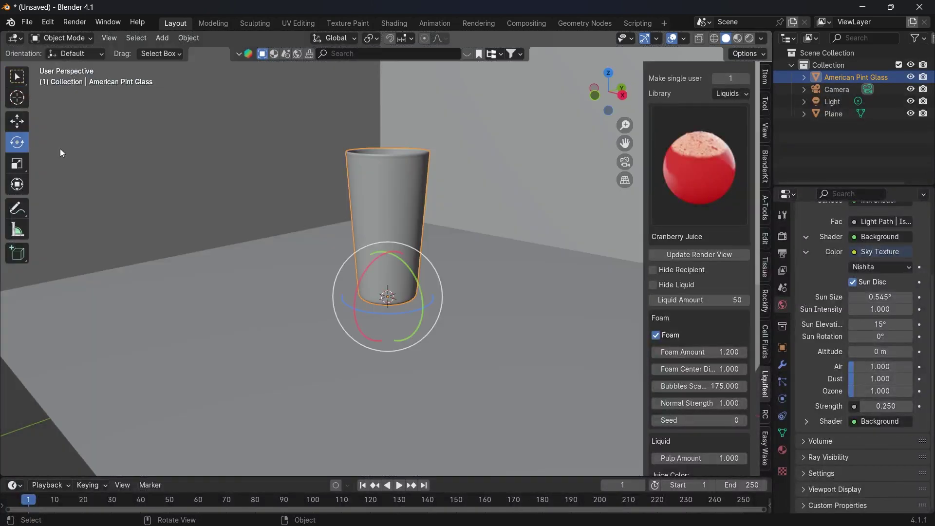
{"action": "left_click_drag", "start_coordinate": [388, 249], "coordinate": [383, 152]}
{"action": "left_click", "coordinate": [17, 143]}
{"action": "left_click_drag", "start_coordinate": [432, 216], "coordinate": [433, 250]}
{"action": "scroll", "coordinate": [434, 250], "scroll_direction": "up", "scroll_amount": 5}
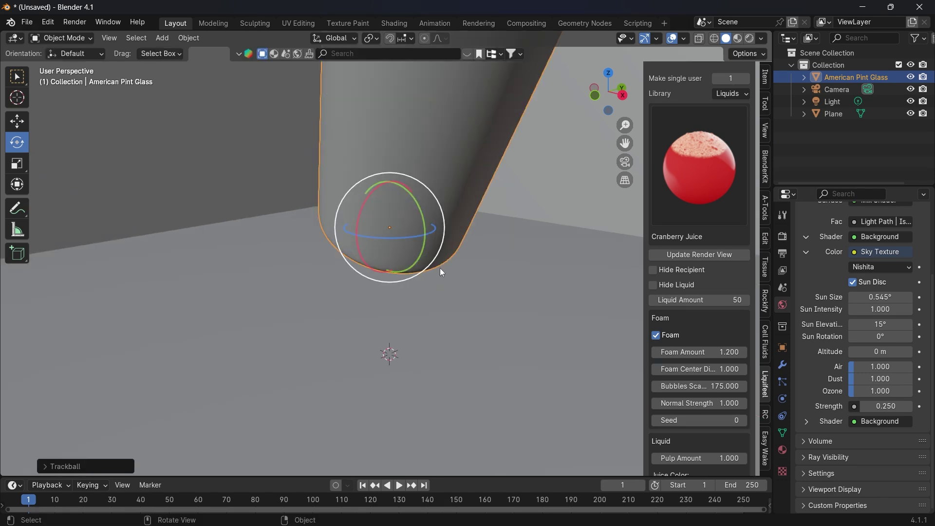
{"action": "scroll", "coordinate": [451, 262], "scroll_direction": "down", "scroll_amount": 4}
In rendered shading, annotate the tilted glass with a crossed line over the liquid and an upward arrow above its surface.
{"action": "key", "text": "z"}
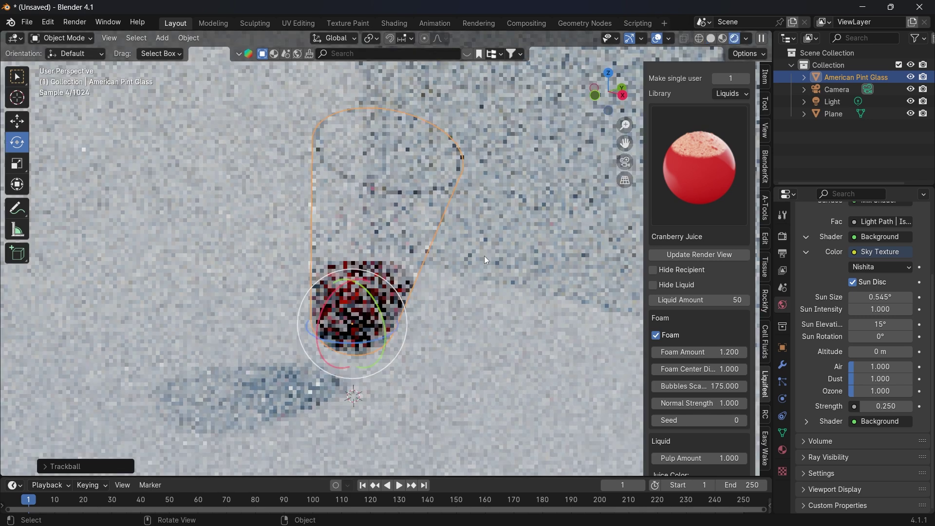
{"action": "left_click", "coordinate": [369, 286]}
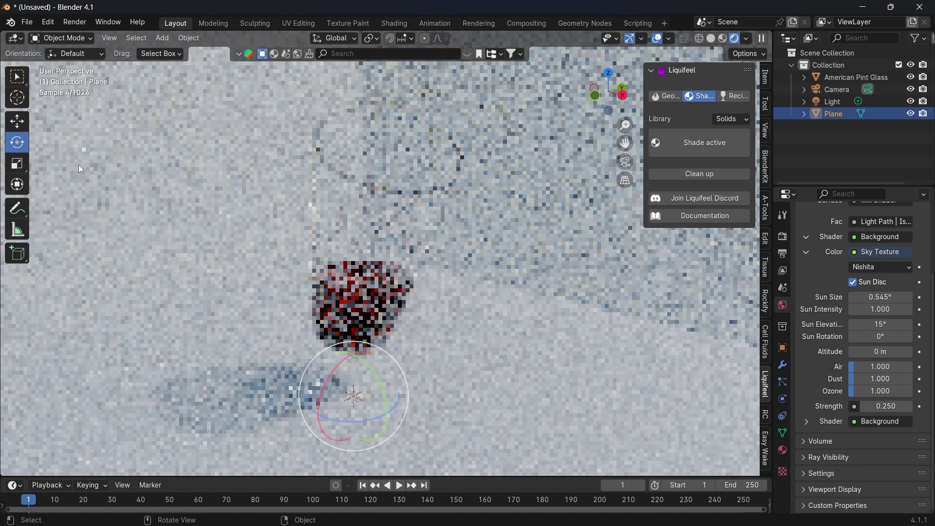
{"action": "left_click", "coordinate": [17, 209]}
{"action": "left_click_drag", "start_coordinate": [351, 288], "coordinate": [377, 303]}
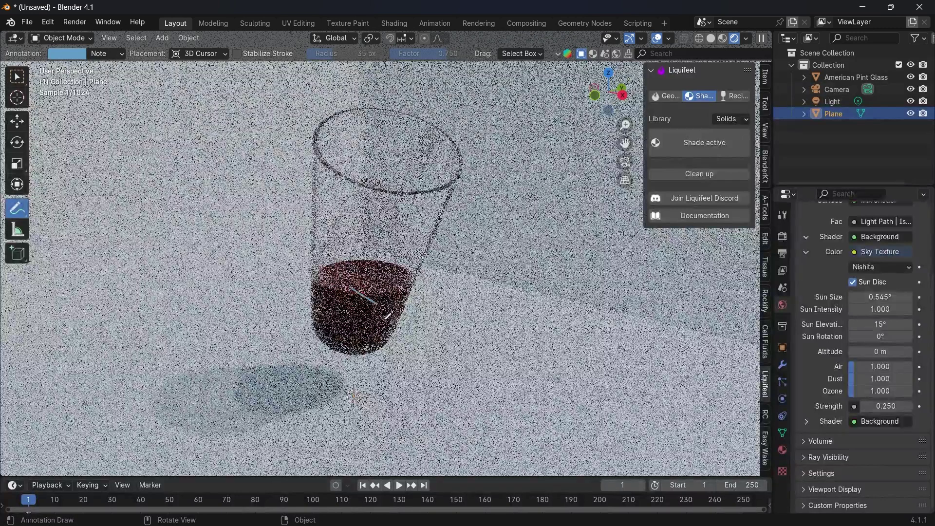
{"action": "left_click_drag", "start_coordinate": [388, 315], "coordinate": [401, 322]}
{"action": "left_click_drag", "start_coordinate": [385, 320], "coordinate": [390, 300]}
{"action": "left_click_drag", "start_coordinate": [337, 263], "coordinate": [336, 191]}
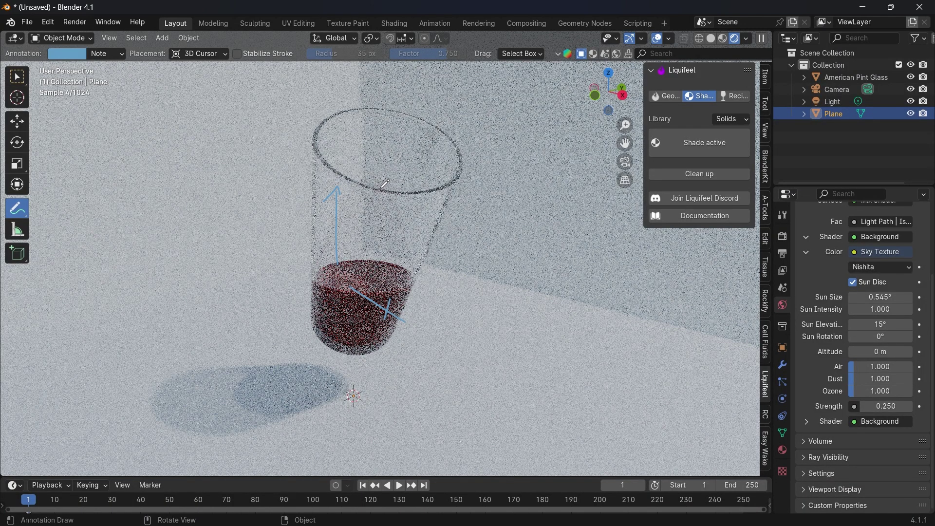
Return to solid shading, erase the annotations around the glass and switch back to the Move tool.
{"action": "key", "text": "z"}
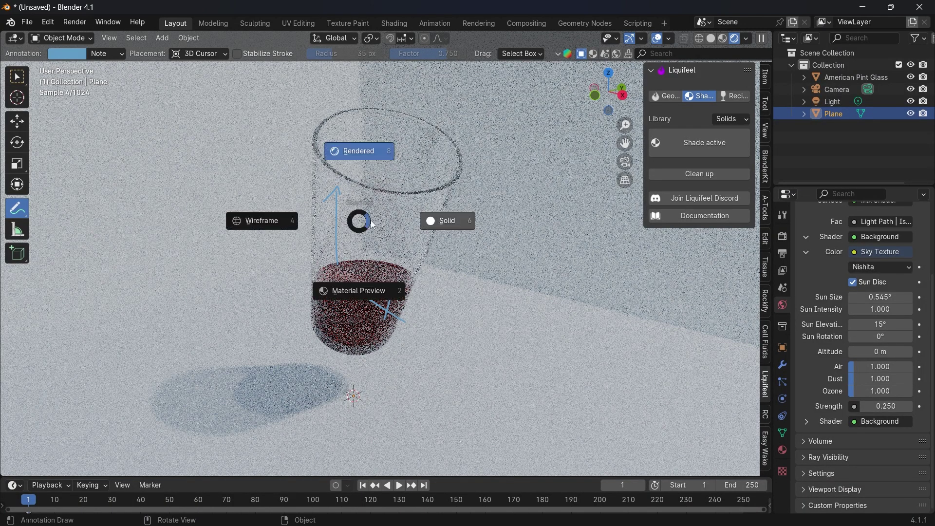
{"action": "left_click", "coordinate": [408, 222]}
{"action": "mouse_move", "coordinate": [17, 220]}
{"action": "left_mouse_down"}
{"action": "mouse_move", "coordinate": [62, 263]}
{"action": "mouse_move", "coordinate": [63, 286]}
{"action": "left_mouse_up"}
{"action": "left_click", "coordinate": [341, 219]}
{"action": "mouse_move", "coordinate": [341, 219]}
{"action": "left_mouse_down"}
{"action": "mouse_move", "coordinate": [327, 257]}
{"action": "mouse_move", "coordinate": [344, 244]}
{"action": "mouse_move", "coordinate": [315, 193]}
{"action": "mouse_move", "coordinate": [391, 308]}
{"action": "mouse_move", "coordinate": [340, 318]}
{"action": "mouse_move", "coordinate": [377, 318]}
{"action": "left_mouse_up"}
{"action": "left_click", "coordinate": [22, 121]}
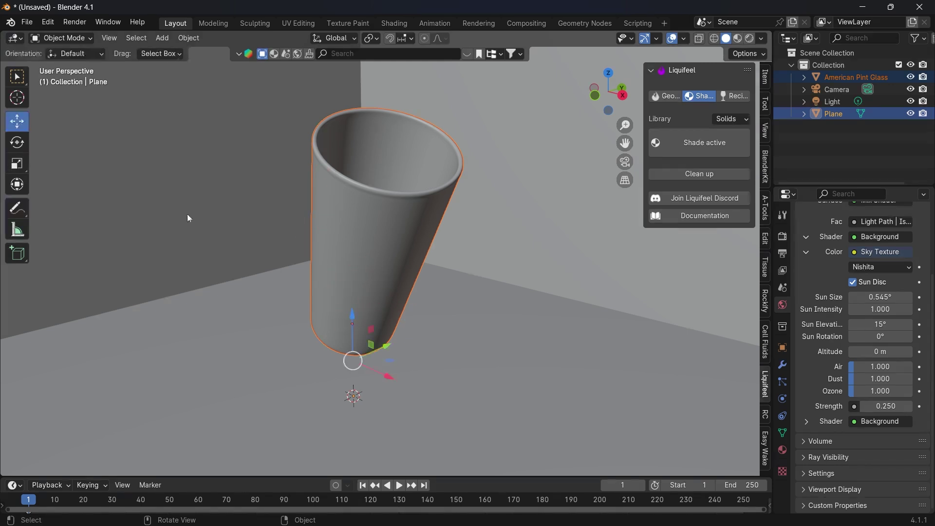
Select only the pint glass and enable Cast Shadow Caustics in its object shading settings.
{"action": "scroll", "coordinate": [448, 323], "scroll_direction": "down", "scroll_amount": 3}
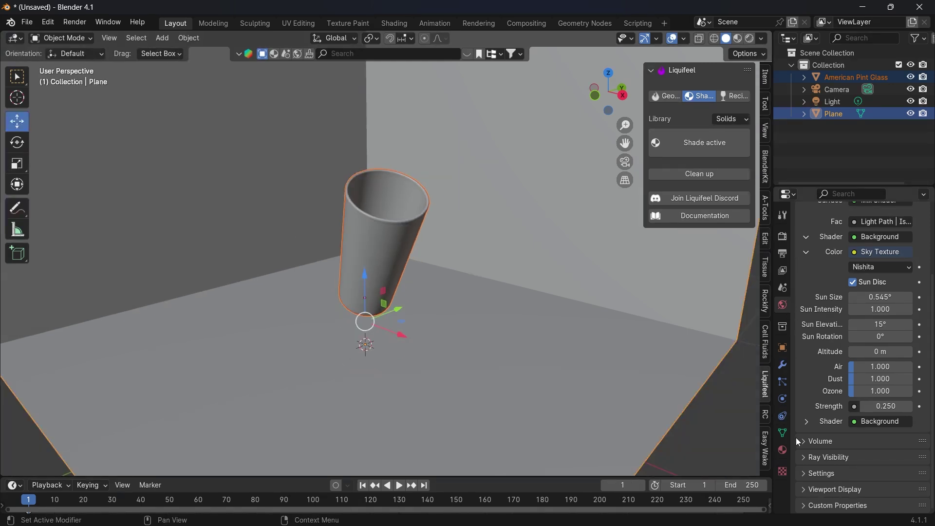
{"action": "left_click", "coordinate": [784, 449]}
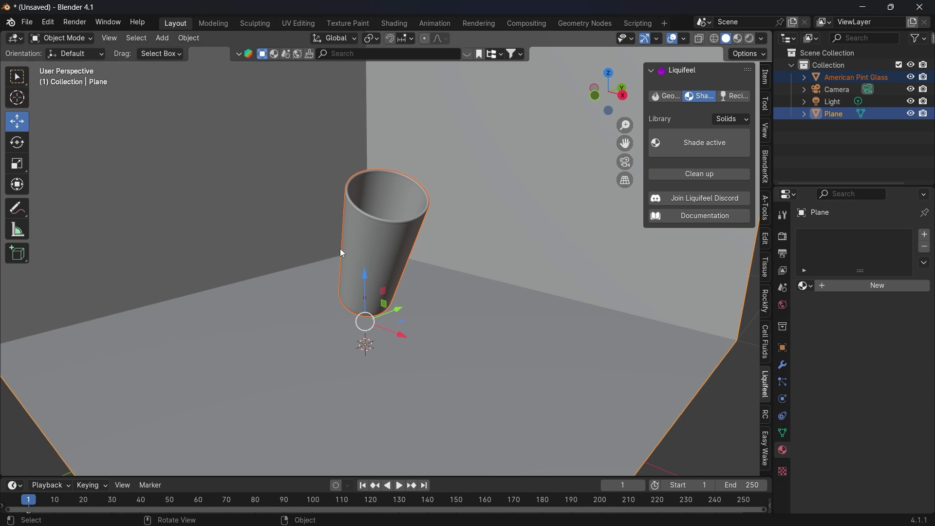
{"action": "scroll", "coordinate": [443, 259], "scroll_direction": "up", "scroll_amount": 1}
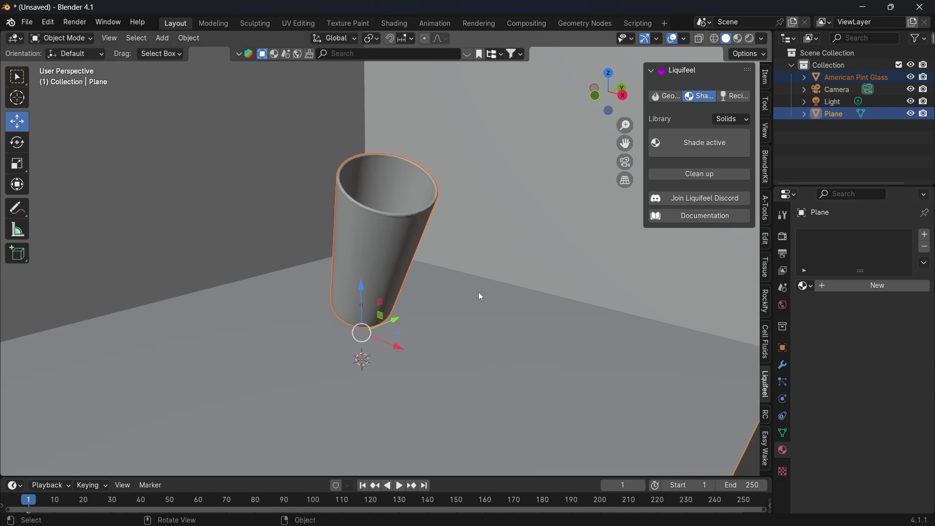
{"action": "scroll", "coordinate": [481, 296], "scroll_direction": "down", "scroll_amount": 3}
{"action": "left_click", "coordinate": [363, 241]}
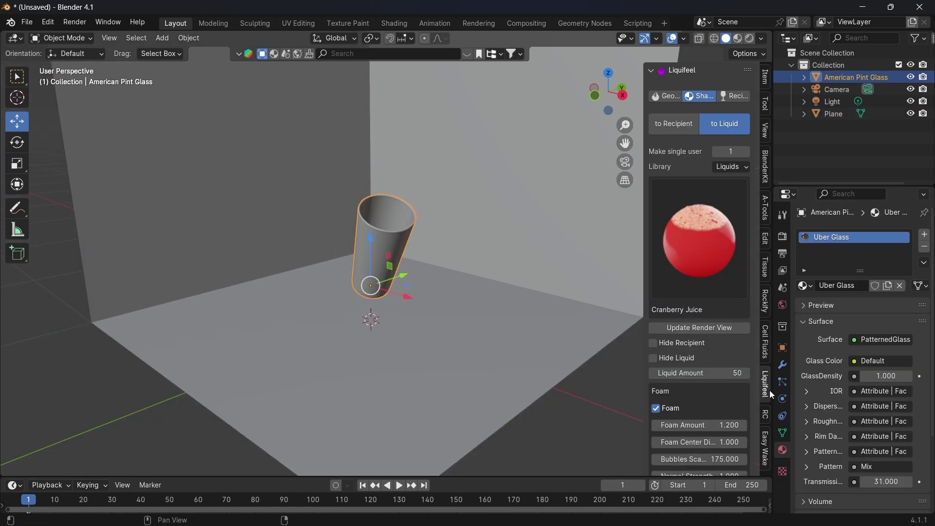
{"action": "scroll", "coordinate": [830, 398], "scroll_direction": "down", "scroll_amount": 5}
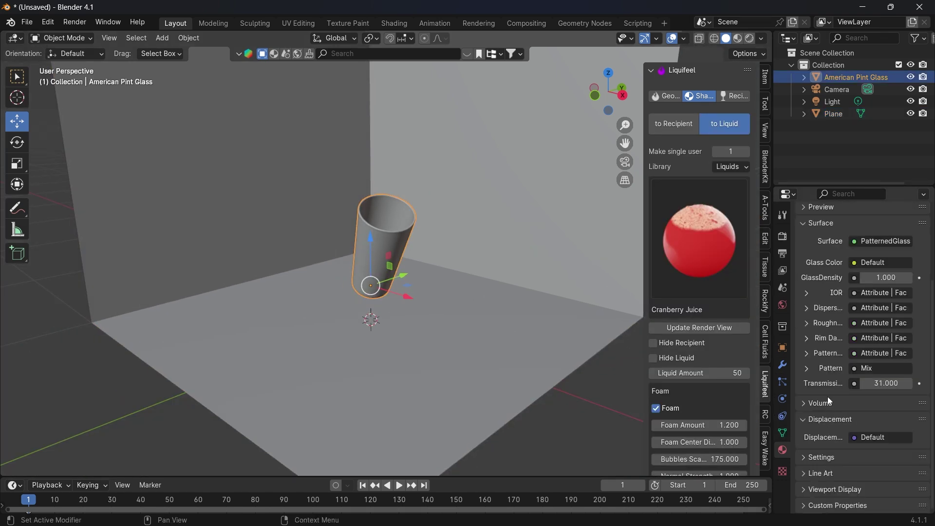
{"action": "left_click", "coordinate": [784, 348]}
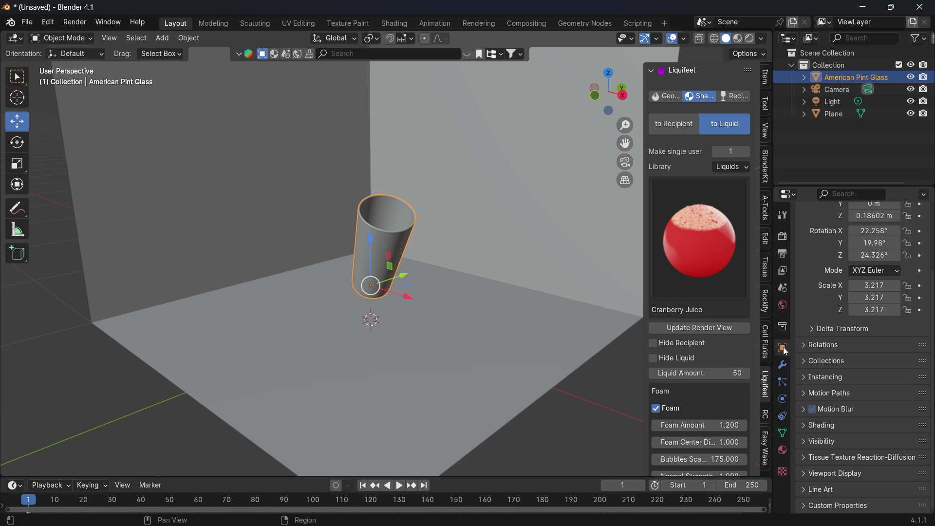
{"action": "left_click", "coordinate": [822, 425]}
{"action": "scroll", "coordinate": [825, 369], "scroll_direction": "down", "scroll_amount": 5}
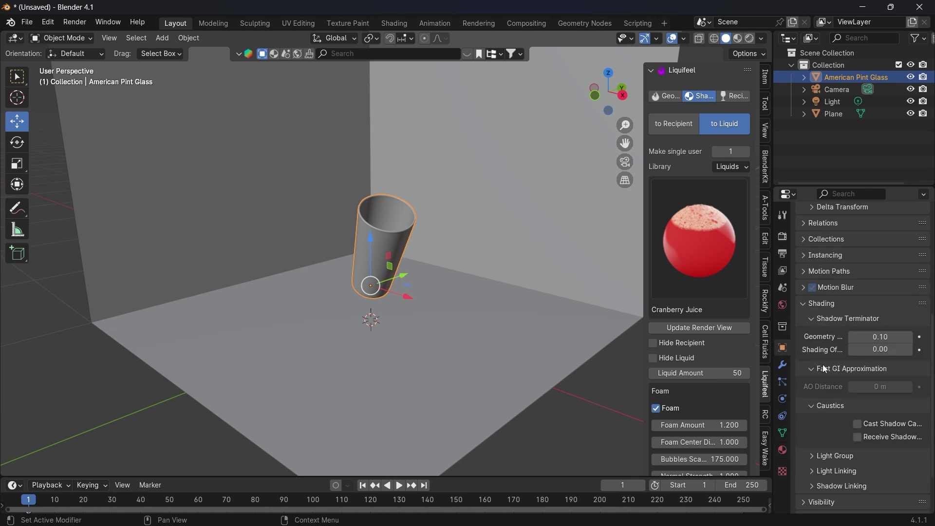
{"action": "left_click", "coordinate": [858, 437]}
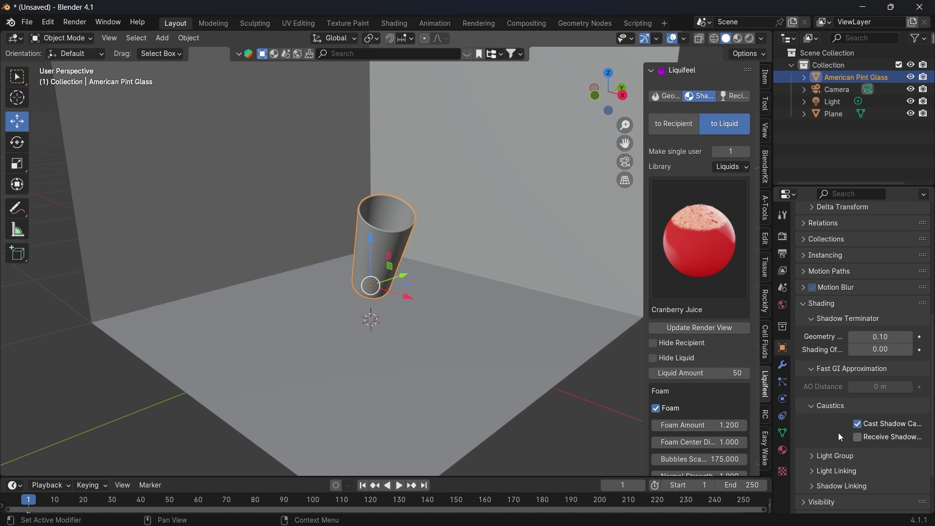
Select the floor and walls plane and show the scene in rendered shading.
{"action": "left_click", "coordinate": [378, 326]}
{"action": "key", "text": "z"}
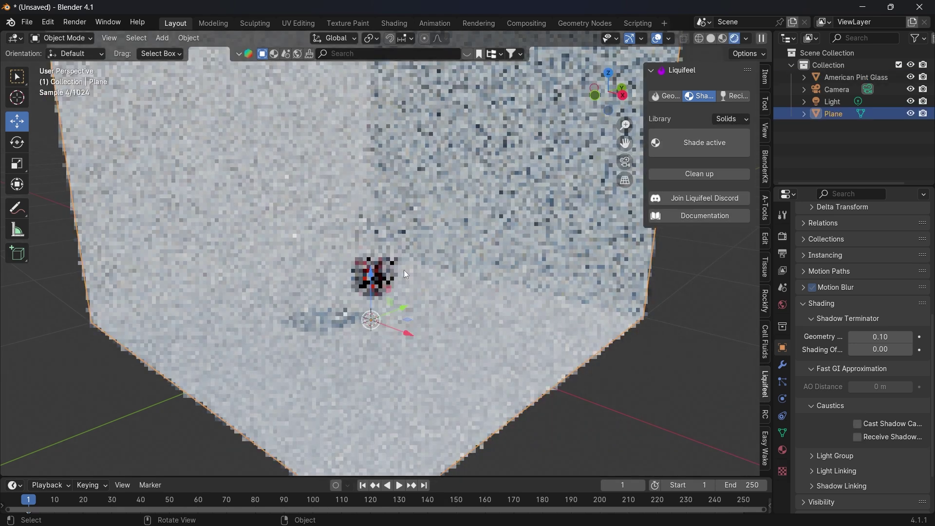
In solid shading, enable Receive Shadow Caustics on the floor and walls plane, and return to rendered shading.
{"action": "key", "text": "z"}
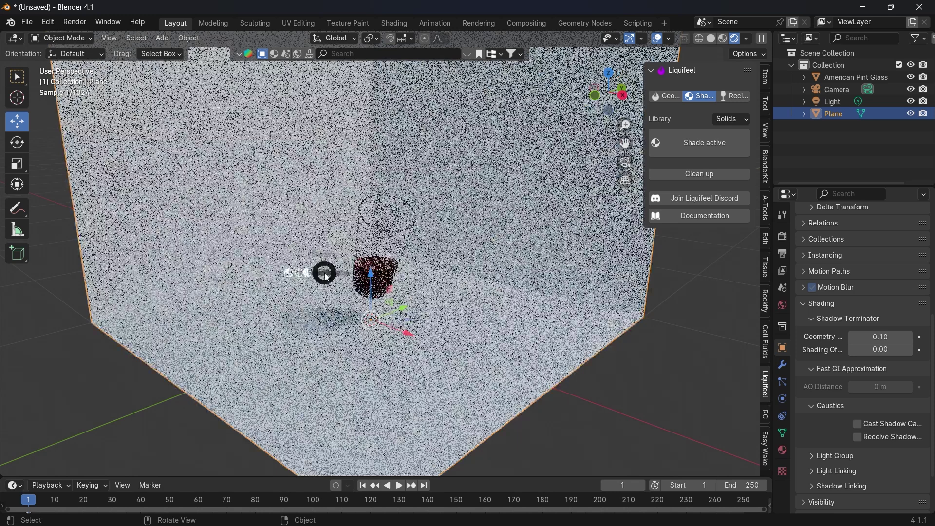
{"action": "left_click", "coordinate": [382, 272]}
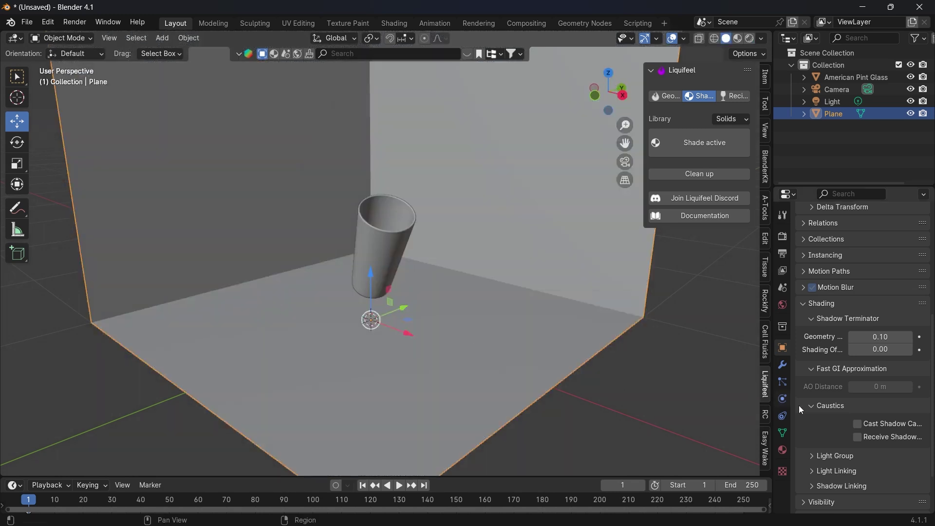
{"action": "left_click", "coordinate": [858, 437]}
{"action": "key", "text": "z"}
{"action": "left_click", "coordinate": [419, 268]}
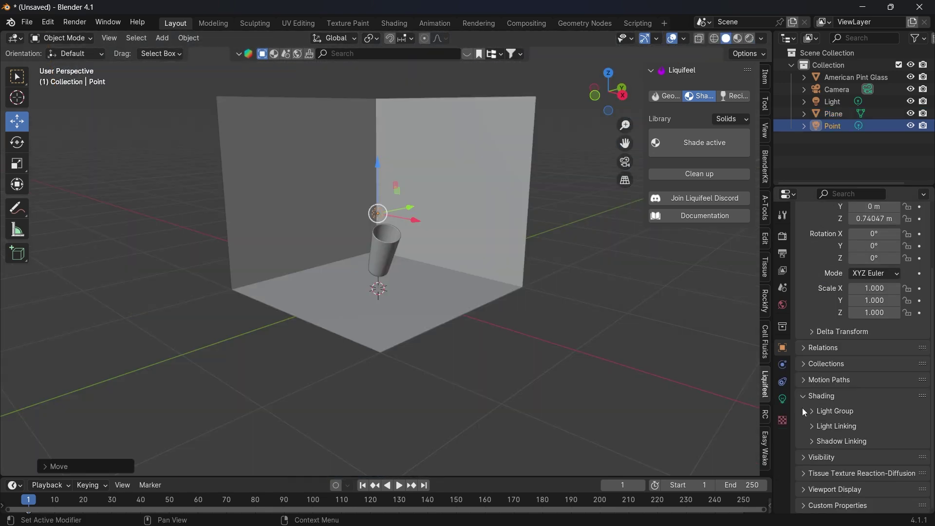
Open and review the light settings of the point light above the glass.
{"action": "left_click", "coordinate": [783, 399]}
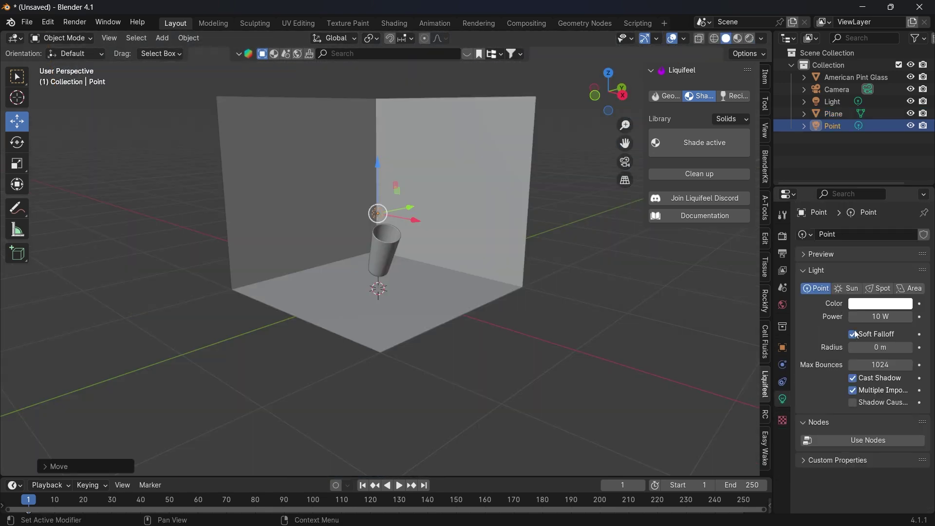
{"action": "scroll", "coordinate": [441, 329], "scroll_direction": "up", "scroll_amount": 3}
{"action": "scroll", "coordinate": [440, 329], "scroll_direction": "down", "scroll_amount": 3}
Select the pint glass, set its Z location to 0.1 m and deselect it.
{"action": "left_click", "coordinate": [372, 265]}
{"action": "left_click_drag", "start_coordinate": [366, 252], "coordinate": [361, 328]}
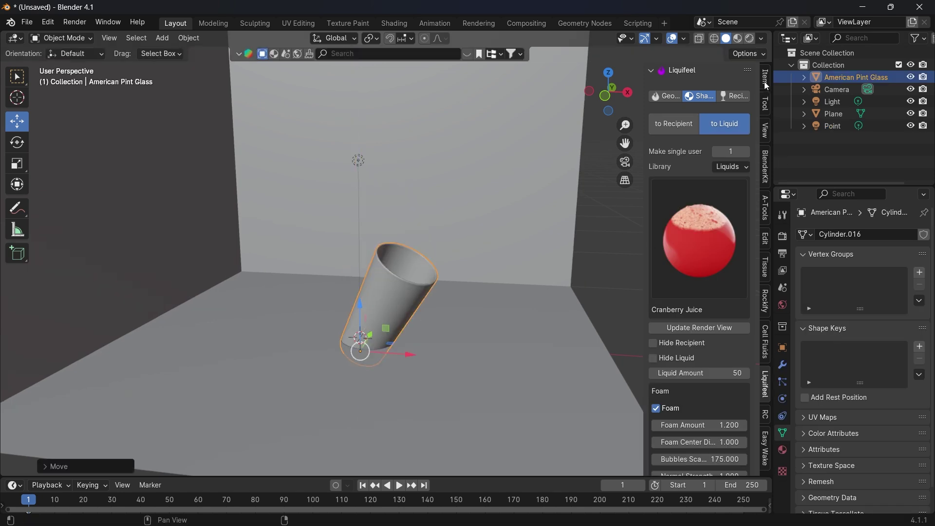
{"action": "left_click", "coordinate": [765, 77]}
{"action": "double_click", "coordinate": [707, 125]}
{"action": "type", "text": "0.1"}
{"action": "key", "text": "Return"}
{"action": "left_click", "coordinate": [596, 351]}
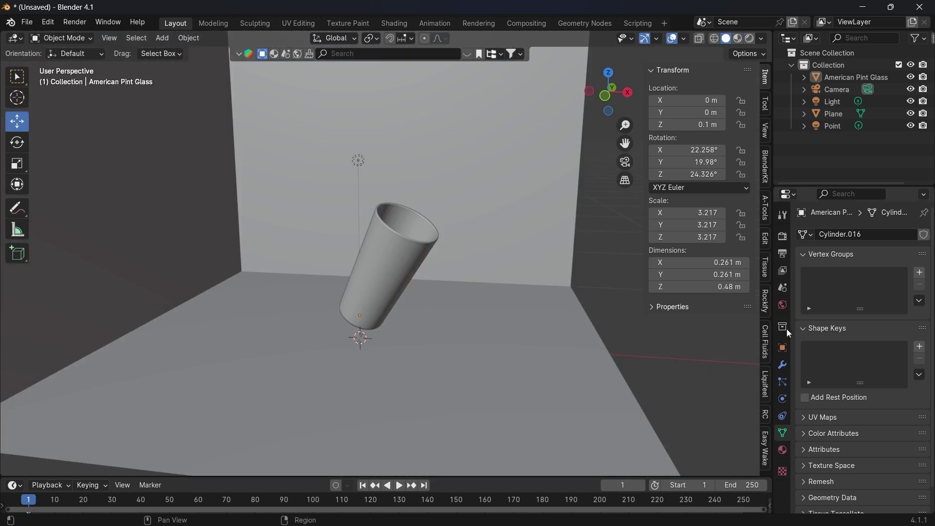
Open the scene's render properties and expand the Light Paths settings to show the caustics options.
{"action": "left_click", "coordinate": [783, 271]}
{"action": "left_click", "coordinate": [783, 254]}
{"action": "scroll", "coordinate": [819, 316], "scroll_direction": "down", "scroll_amount": 5}
{"action": "scroll", "coordinate": [825, 355], "scroll_direction": "up", "scroll_amount": 3}
{"action": "left_click", "coordinate": [783, 237]}
{"action": "scroll", "coordinate": [803, 344], "scroll_direction": "down", "scroll_amount": 3}
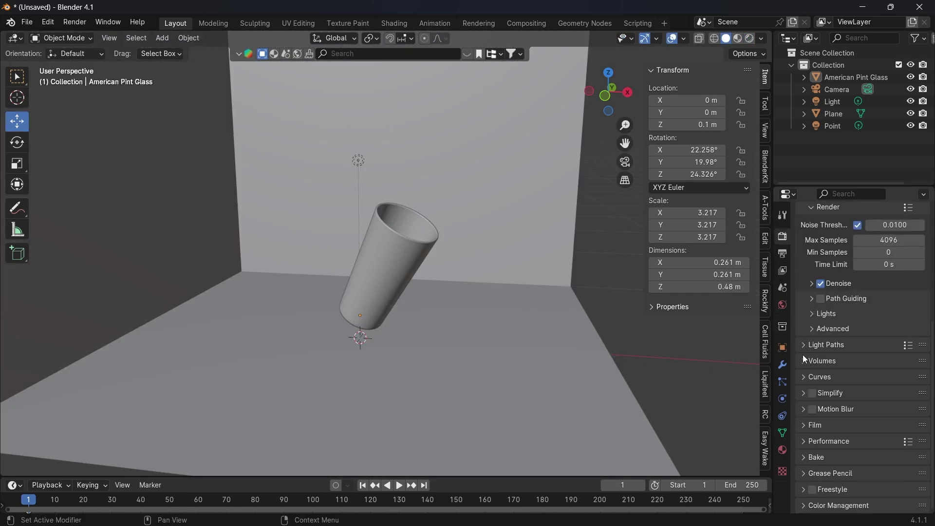
{"action": "left_click", "coordinate": [804, 346]}
{"action": "scroll", "coordinate": [813, 369], "scroll_direction": "down", "scroll_amount": 5}
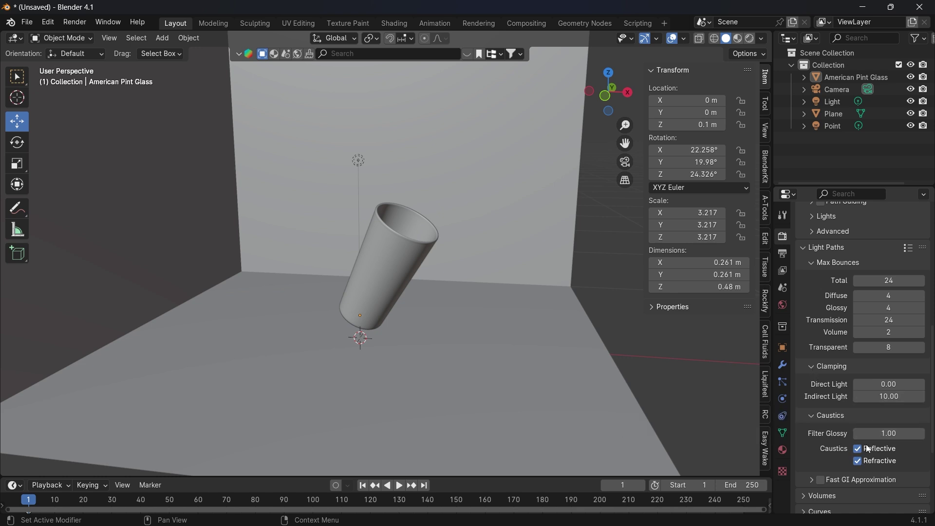
Set the caustics Filter Glossy value to 0.1 and show the scene in rendered shading.
{"action": "left_click", "coordinate": [883, 433]}
{"action": "type", "text": "0.11"}
{"action": "key", "text": "BackSpace"}
{"action": "type", "text": "0"}
{"action": "key", "text": "Return"}
{"action": "key", "text": "z"}
{"action": "left_click", "coordinate": [376, 244]}
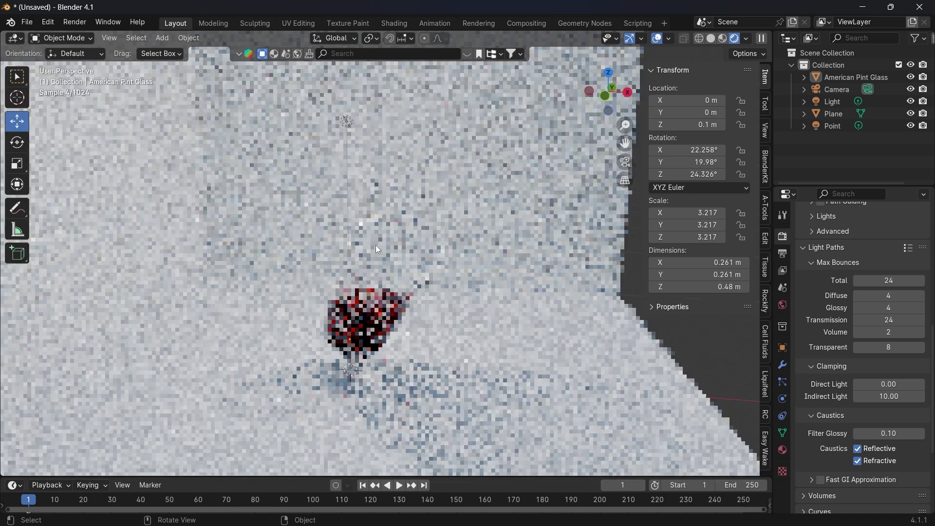
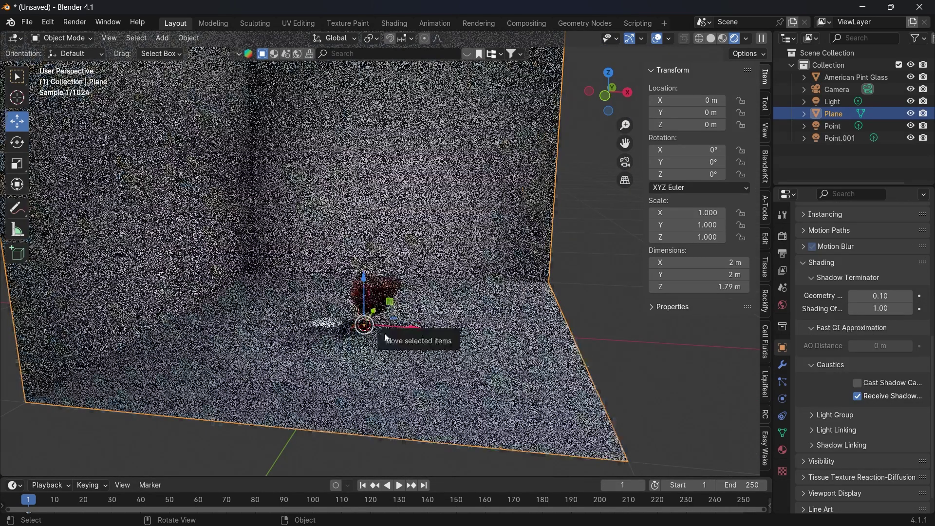
Return to solid shading, select the point light beside the glass's base and set its power to 5 W.
{"action": "scroll", "coordinate": [344, 360], "scroll_direction": "up", "scroll_amount": 1}
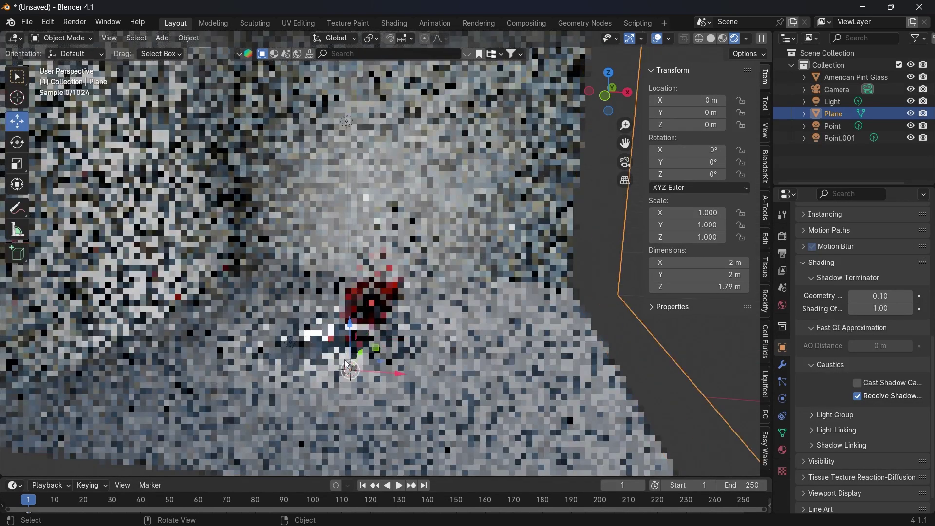
{"action": "scroll", "coordinate": [347, 364], "scroll_direction": "up", "scroll_amount": 2}
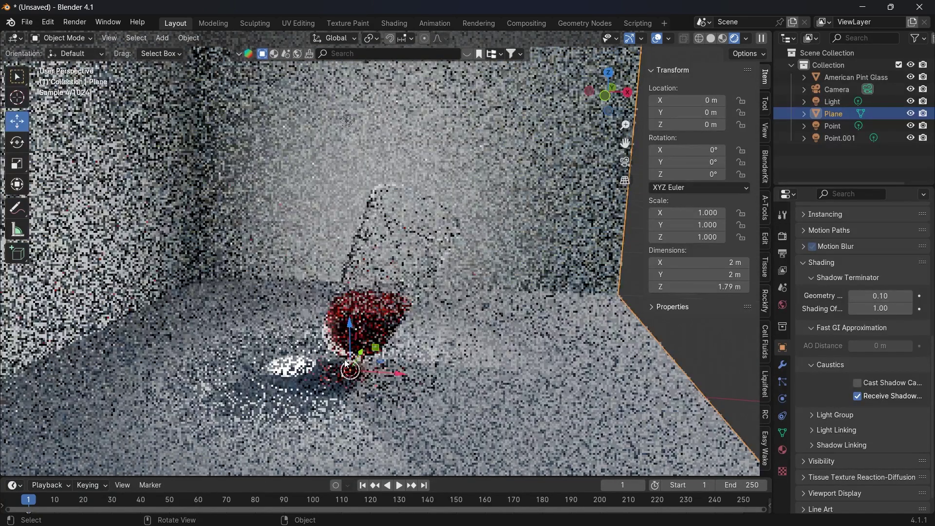
{"action": "key", "text": "ctrl+z"}
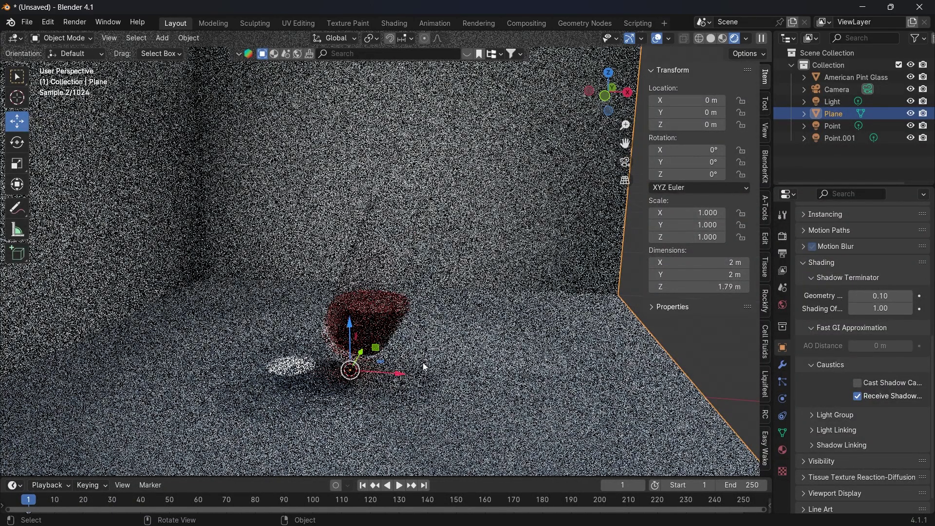
{"action": "key", "text": "z"}
{"action": "left_click", "coordinate": [293, 341]}
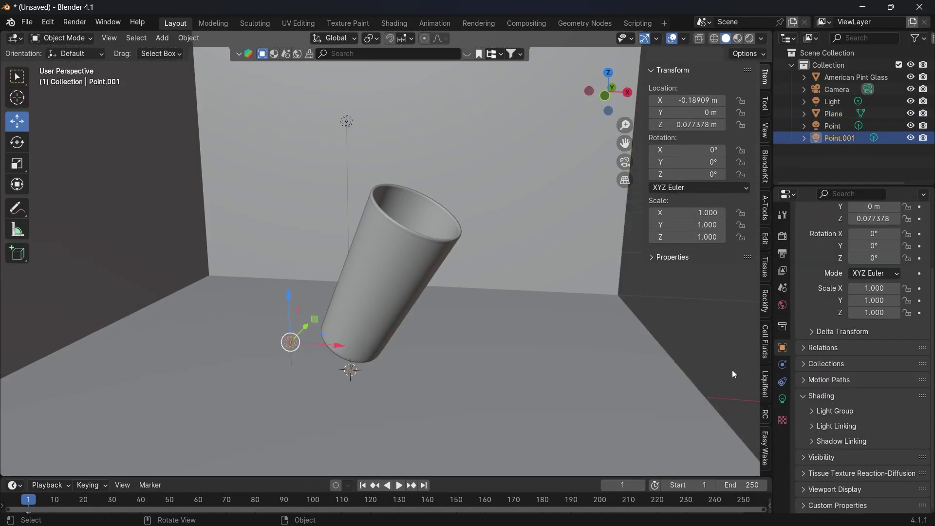
{"action": "left_click", "coordinate": [783, 399]}
{"action": "left_click", "coordinate": [885, 316]}
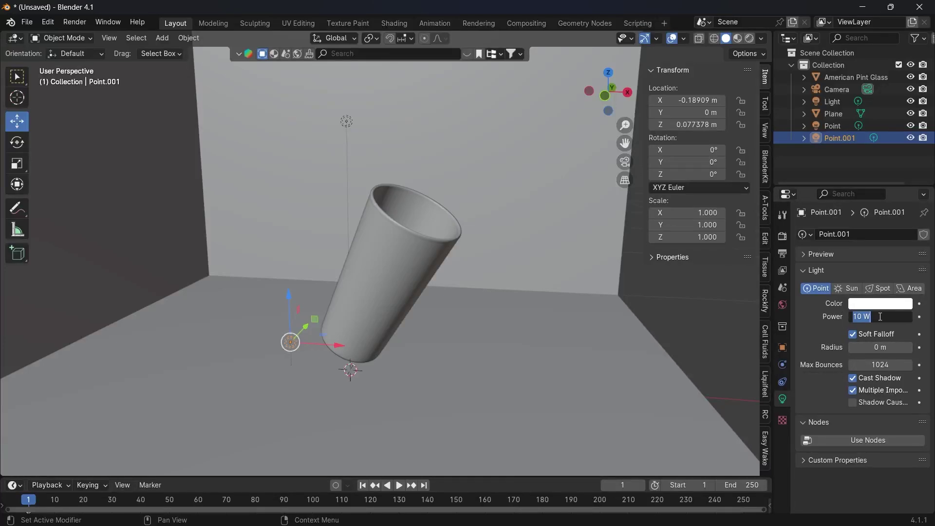
{"action": "type", "text": "5"}
{"action": "key", "text": "Return"}
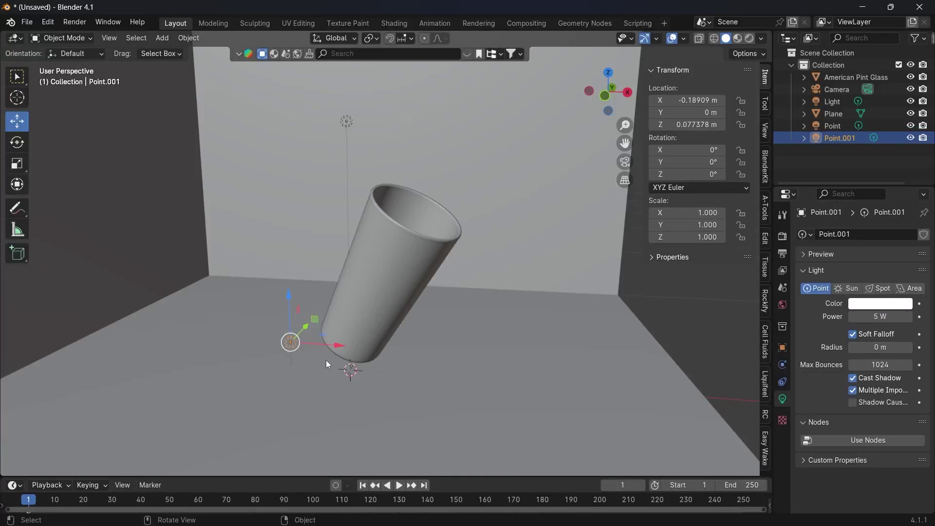
Check the light in rendered shading, lower its power to 1 W and change its type to Area.
{"action": "key", "text": "z"}
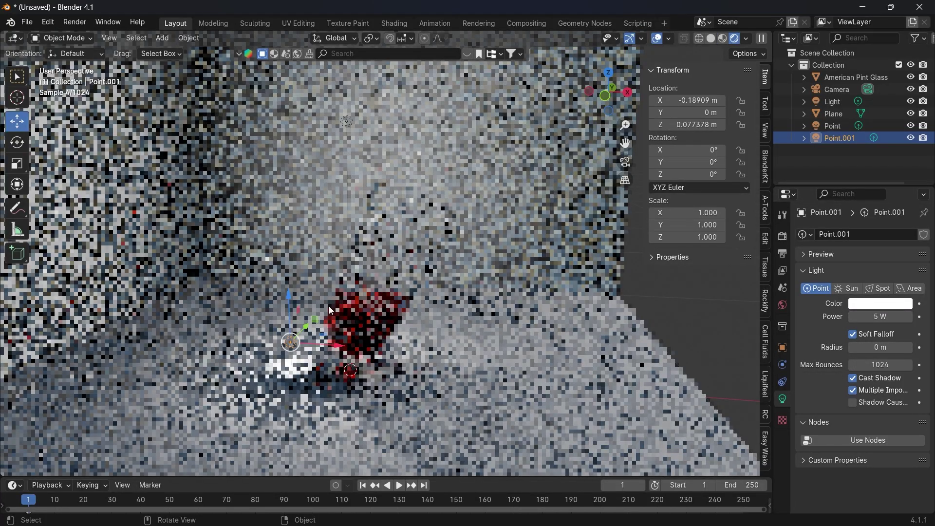
{"action": "left_click_drag", "start_coordinate": [881, 317], "coordinate": [878, 316]}
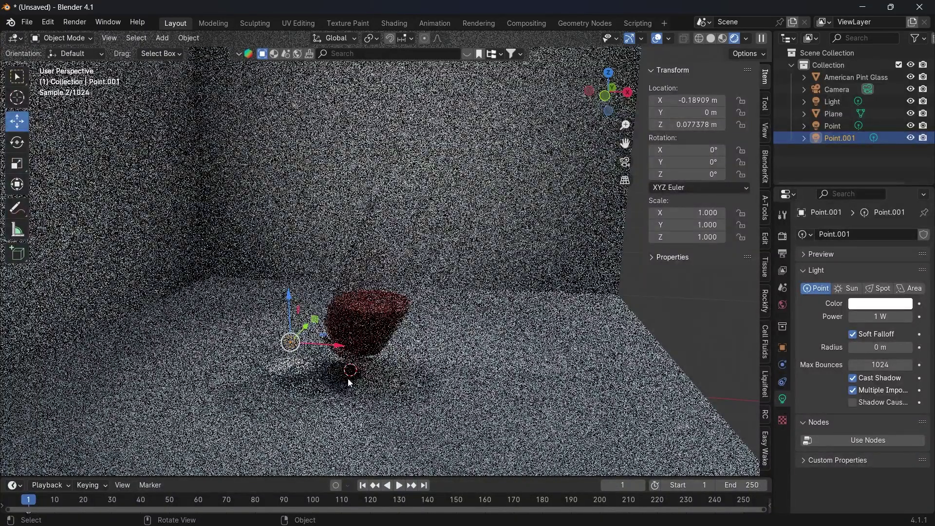
{"action": "key", "text": "z"}
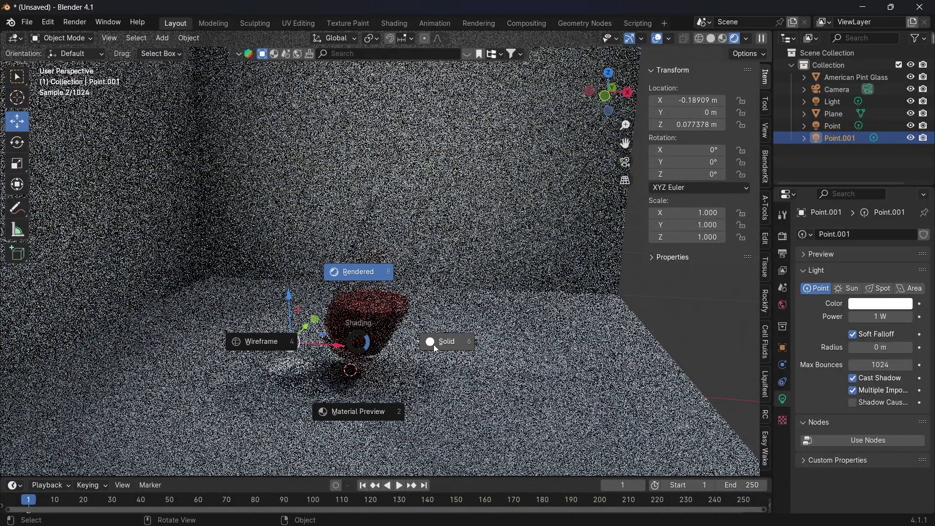
{"action": "left_click", "coordinate": [909, 288]}
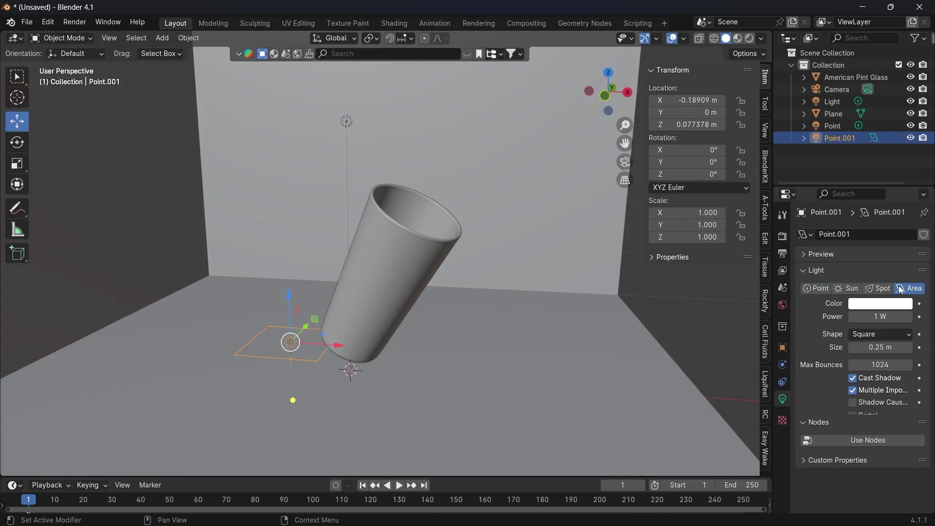
{"action": "left_click", "coordinate": [699, 149]}
{"action": "type", "text": "90"}
{"action": "key", "text": "Return"}
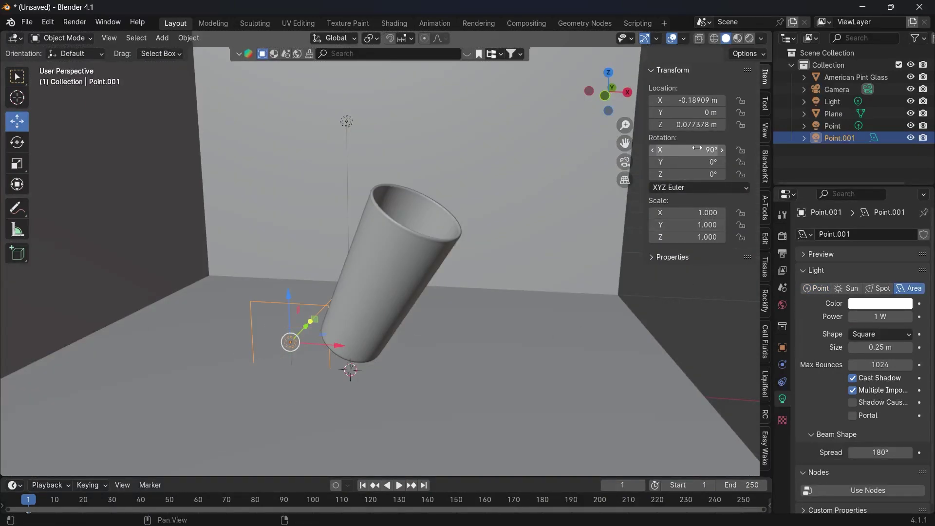
{"action": "key", "text": "ctrl+z"}
Set the area light's Y rotation to -90° and switch to rendered shading.
{"action": "left_click", "coordinate": [682, 162]}
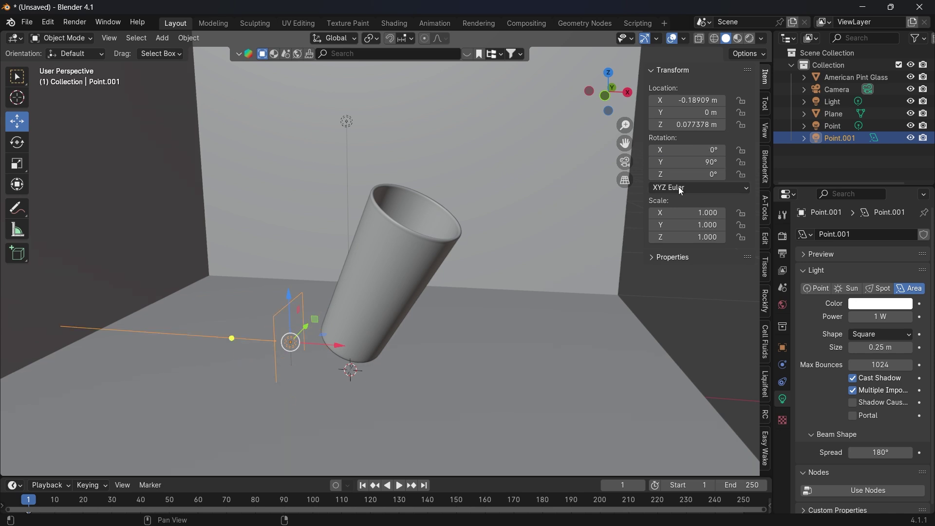
{"action": "type", "text": "-90"}
{"action": "key", "text": "Return"}
{"action": "key", "text": "z"}
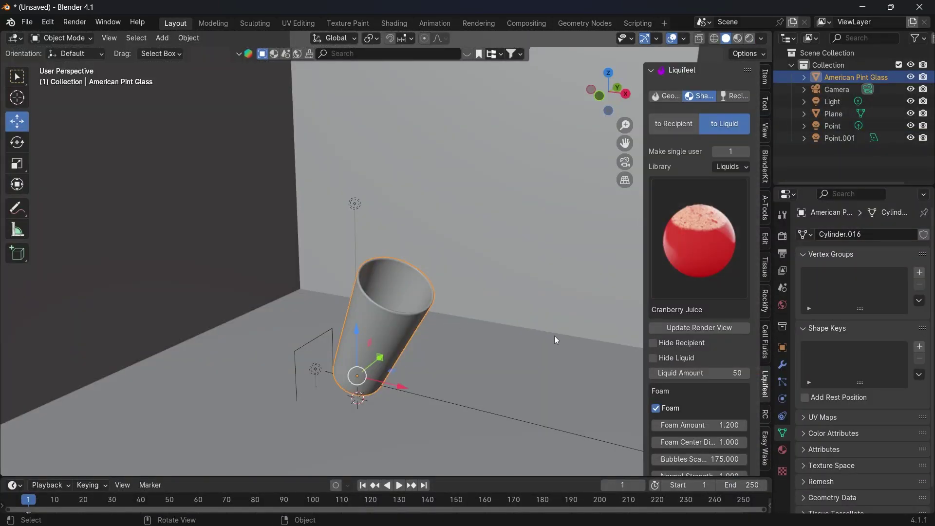
Change the pint glass's liquid shader to Blue Lagoon.
{"action": "left_click", "coordinate": [678, 247]}
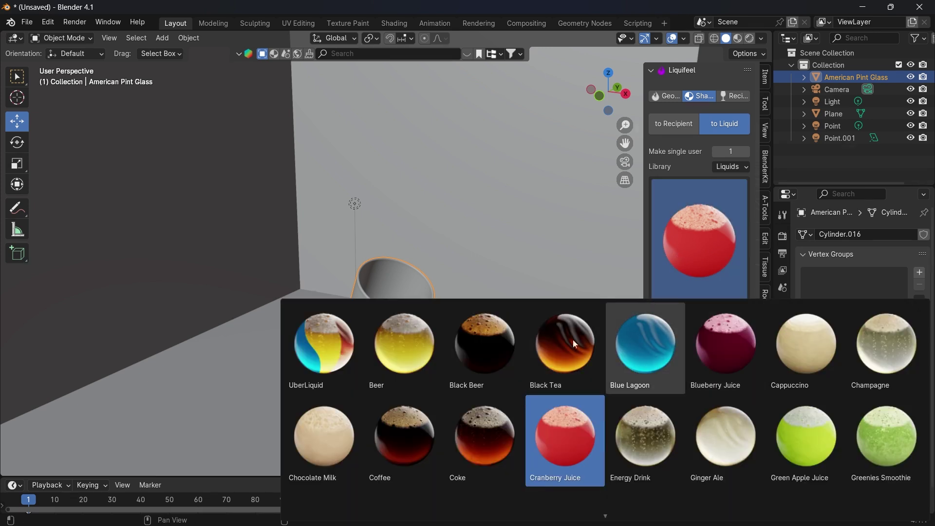
{"action": "left_click", "coordinate": [334, 298]}
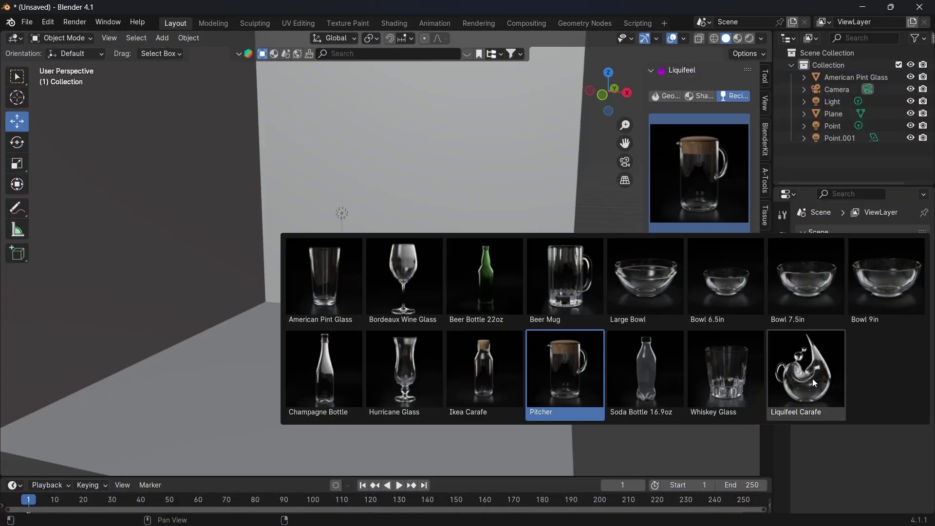
Choose the Liquifeel Carafe recipient and add it at the 3D cursor.
{"action": "left_click", "coordinate": [813, 378]}
{"action": "scroll", "coordinate": [373, 370], "scroll_direction": "down", "scroll_amount": 3}
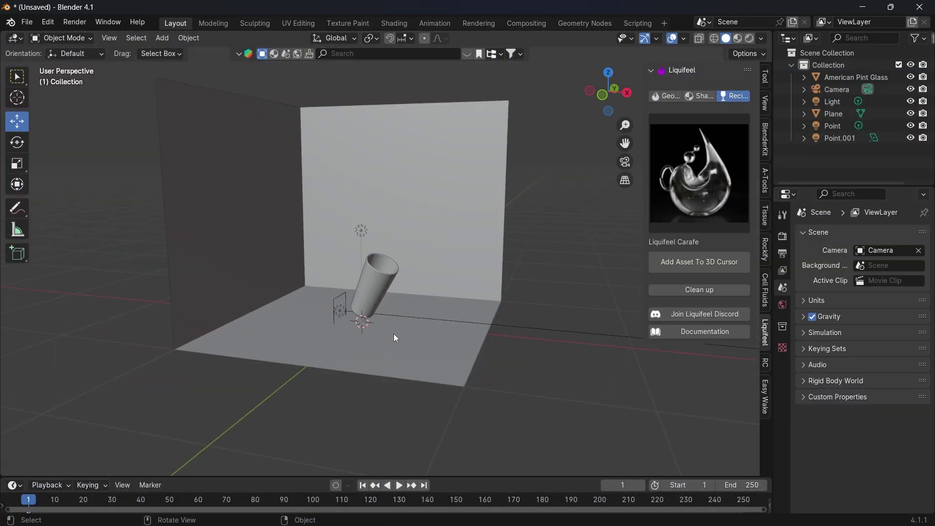
{"action": "scroll", "coordinate": [393, 321], "scroll_direction": "down", "scroll_amount": 3}
{"action": "middle_click_drag", "start_coordinate": [391, 303], "coordinate": [407, 329]}
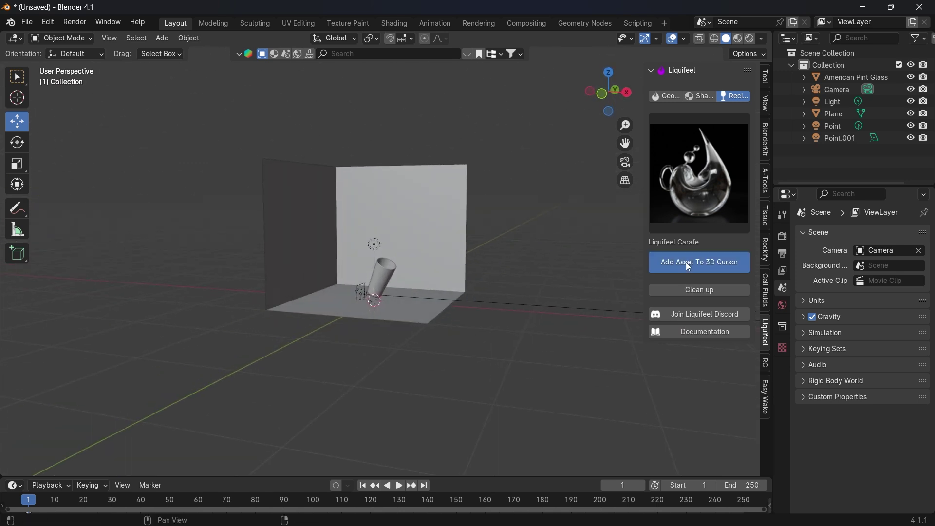
{"action": "scroll", "coordinate": [341, 312], "scroll_direction": "up", "scroll_amount": 3}
Scale the carafe and move it onto the floor in front of the pint glass.
{"action": "key", "text": "s"}
{"action": "left_click", "coordinate": [486, 349]}
{"action": "left_click_drag", "start_coordinate": [378, 352], "coordinate": [302, 394]}
{"action": "scroll", "coordinate": [370, 385], "scroll_direction": "up", "scroll_amount": 3}
Shade the carafe with the Uber Glass material from the Solids library.
{"action": "left_click", "coordinate": [692, 96]}
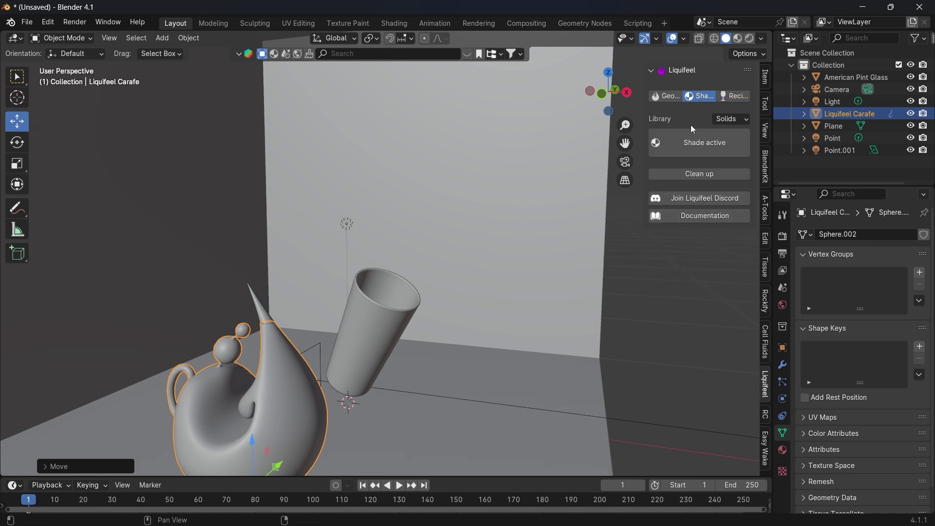
{"action": "left_click", "coordinate": [720, 129]}
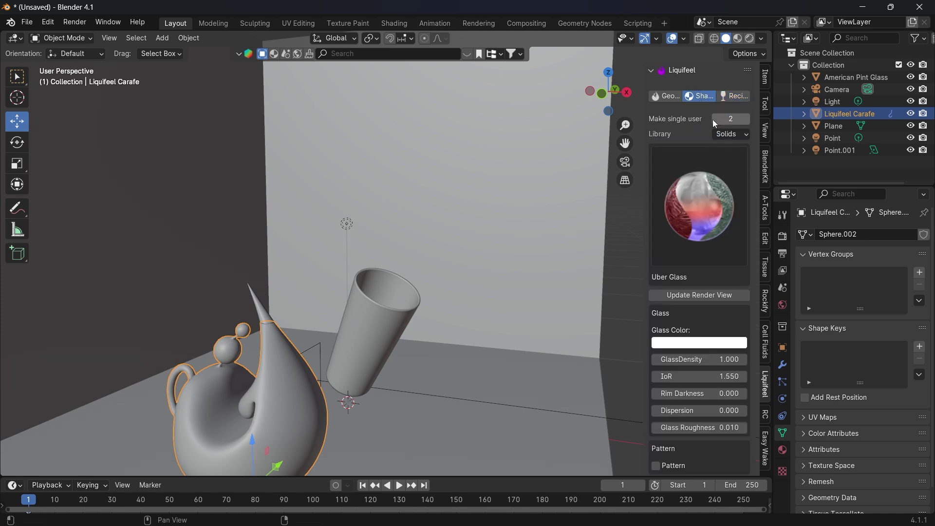
{"action": "left_click", "coordinate": [731, 96]}
{"action": "left_click", "coordinate": [702, 97]}
Fill the carafe with liquid and apply the Water shader to that liquid.
{"action": "left_click", "coordinate": [660, 97]}
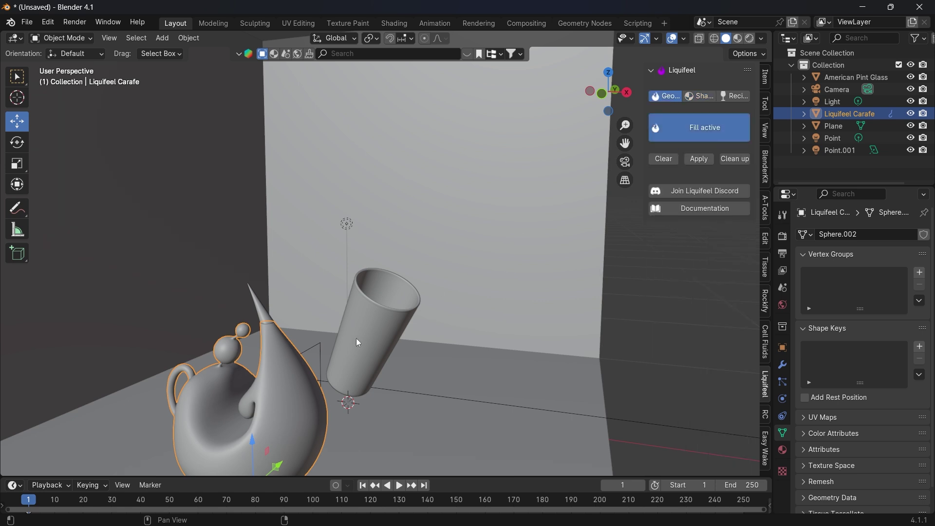
{"action": "left_click", "coordinate": [708, 98]}
{"action": "left_click", "coordinate": [717, 129]}
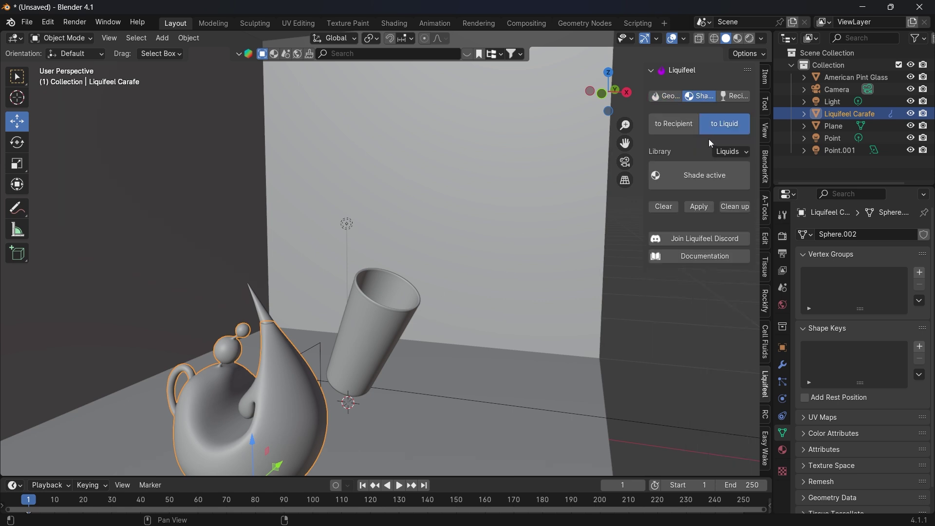
{"action": "left_click", "coordinate": [678, 124]}
{"action": "left_click", "coordinate": [718, 123]}
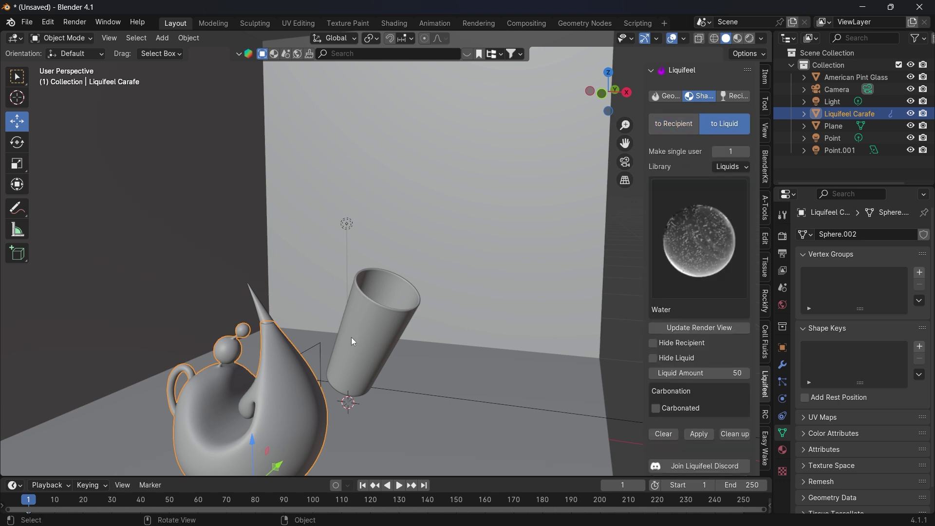
Show the filled carafe and pint glass in rendered shading.
{"action": "mouse_move", "coordinate": [359, 393]}
{"action": "middle_mouse_down", "text": "shift"}
{"action": "mouse_move", "coordinate": [467, 388]}
{"action": "mouse_move", "coordinate": [429, 335]}
{"action": "middle_mouse_up", "text": "shift"}
{"action": "key", "text": "z"}
{"action": "left_click", "coordinate": [408, 312]}
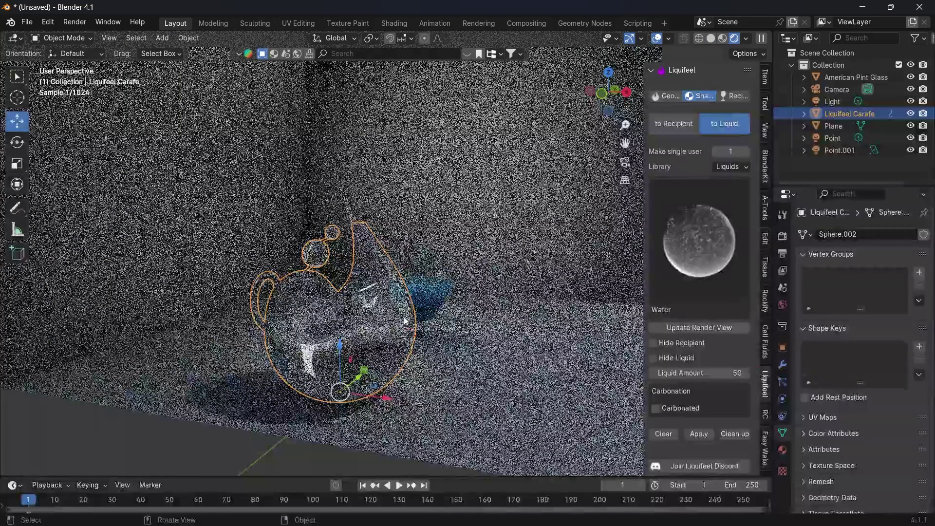
Return to solid shading and change the carafe's liquid shader to Ice Tea.
{"action": "key", "text": "z"}
{"action": "left_click", "coordinate": [387, 273]}
{"action": "left_click", "coordinate": [714, 234]}
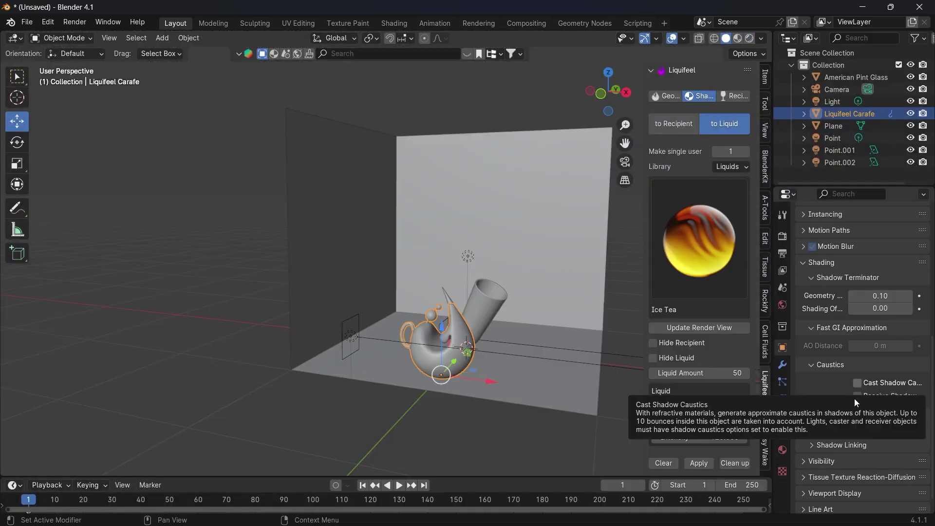
Enable Cast Shadow Caustics in the carafe's object shading settings.
{"action": "left_click", "coordinate": [857, 383]}
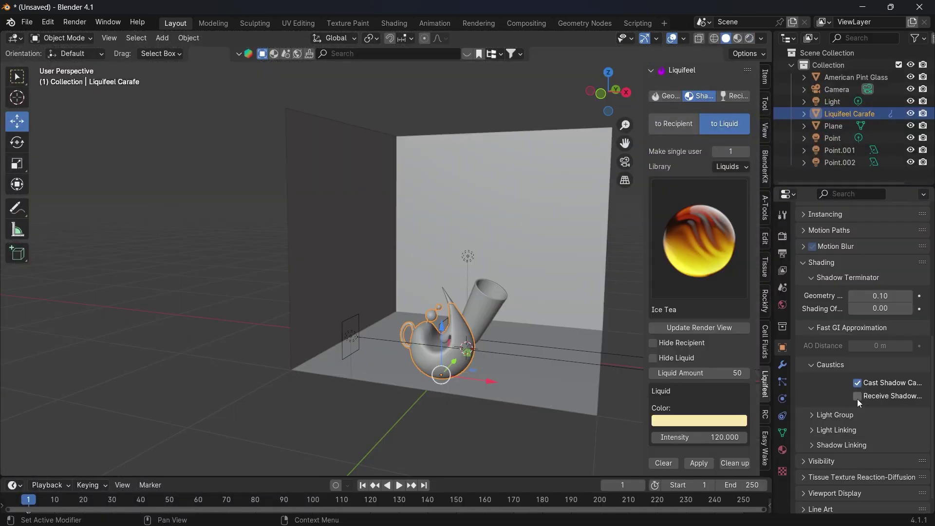
Enable Receive Shadow Caustics for the carafe and show the scene in rendered shading.
{"action": "left_click", "coordinate": [858, 397]}
{"action": "scroll", "coordinate": [431, 389], "scroll_direction": "up", "scroll_amount": 3}
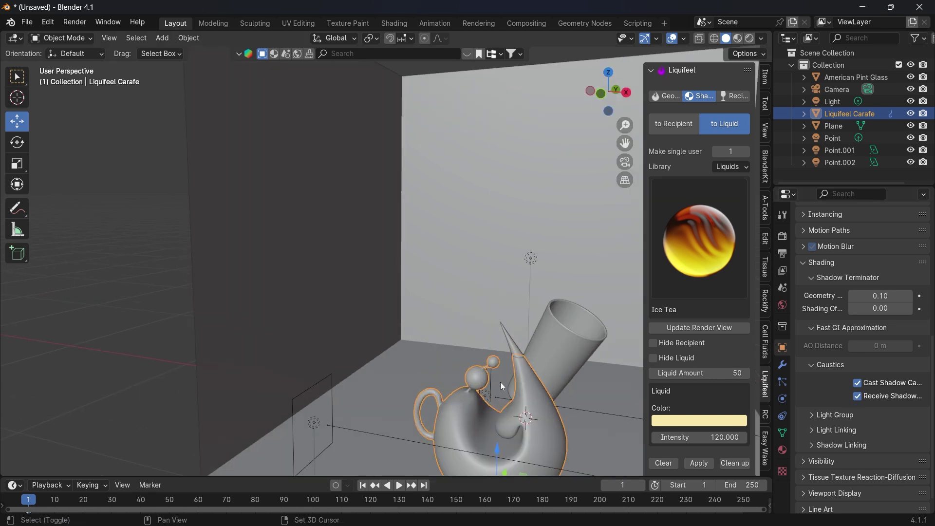
{"action": "middle_click_drag", "start_coordinate": [503, 389], "coordinate": [434, 299], "text": "shift"}
{"action": "key", "text": "z"}
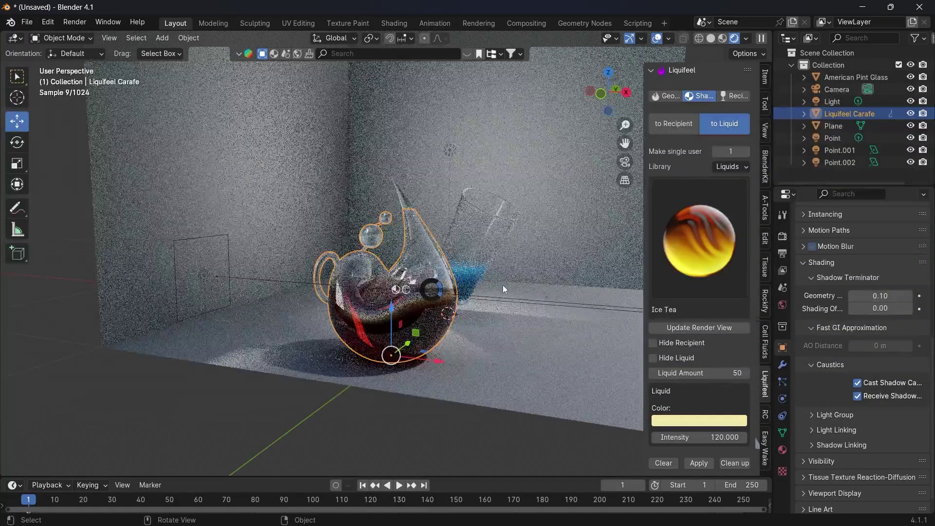
Return to solid shading, add a cube mesh and scale it down within the room.
{"action": "key", "text": "z"}
{"action": "middle_click_drag", "start_coordinate": [545, 285], "coordinate": [360, 335], "text": "ctrl"}
{"action": "key", "text": "shift+a"}
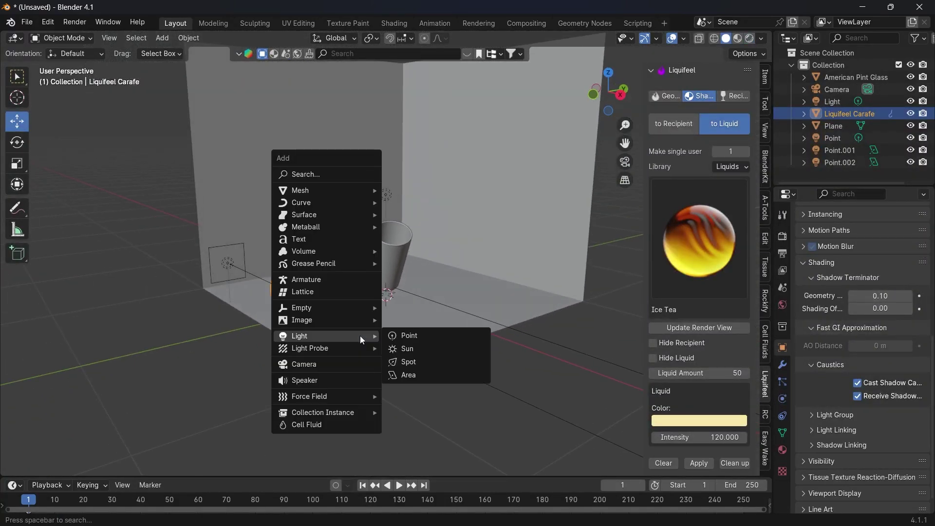
{"action": "mouse_move", "coordinate": [362, 192]}
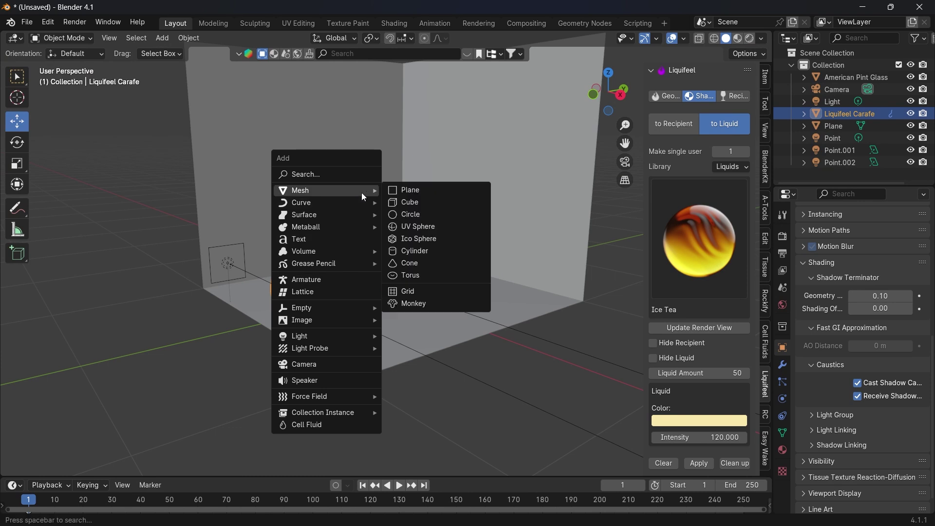
{"action": "left_click", "coordinate": [409, 203]}
{"action": "scroll", "coordinate": [575, 334], "scroll_direction": "down", "scroll_amount": 2}
{"action": "key", "text": "s"}
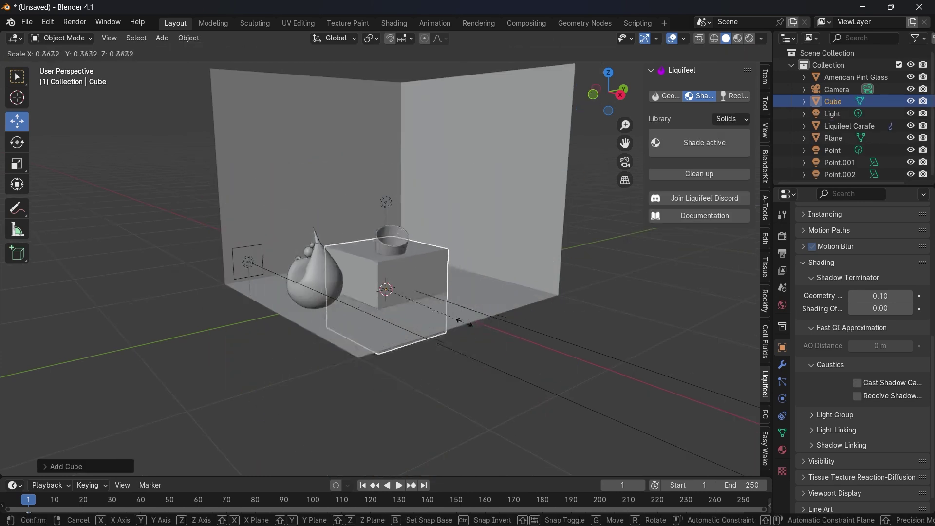
{"action": "left_click", "coordinate": [448, 328]}
Move the cube onto the floor plane in front of the pint glass and scale it down further.
{"action": "left_click_drag", "start_coordinate": [411, 305], "coordinate": [431, 324]}
{"action": "key", "text": "g"}
{"action": "right_click", "coordinate": [437, 264]}
{"action": "key", "text": "s"}
{"action": "left_click", "coordinate": [448, 291]}
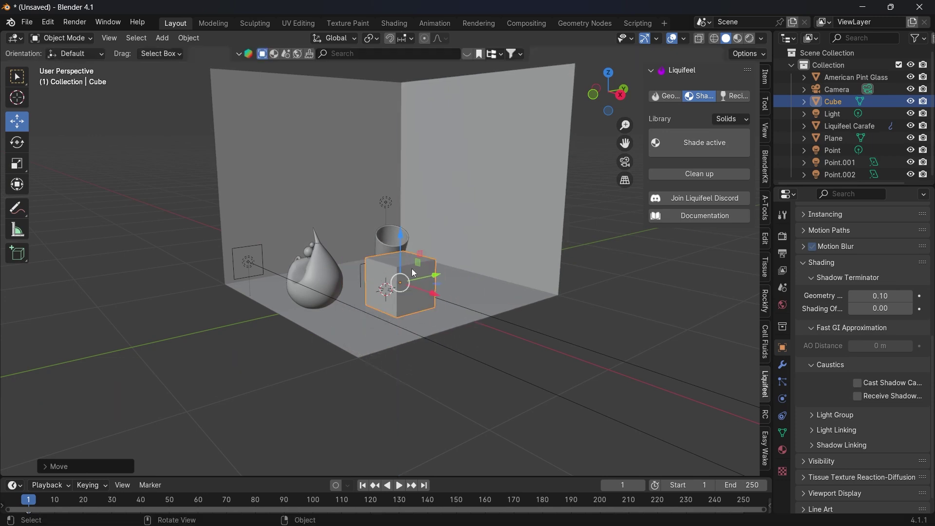
Nudge the cube into place and start editing its mesh.
{"action": "scroll", "coordinate": [411, 268], "scroll_direction": "up", "scroll_amount": 3}
{"action": "left_click_drag", "start_coordinate": [411, 276], "coordinate": [408, 270]}
{"action": "scroll", "coordinate": [408, 270], "scroll_direction": "up", "scroll_amount": 2}
{"action": "key", "text": "Tab"}
{"action": "scroll", "coordinate": [408, 270], "scroll_direction": "up", "scroll_amount": 3}
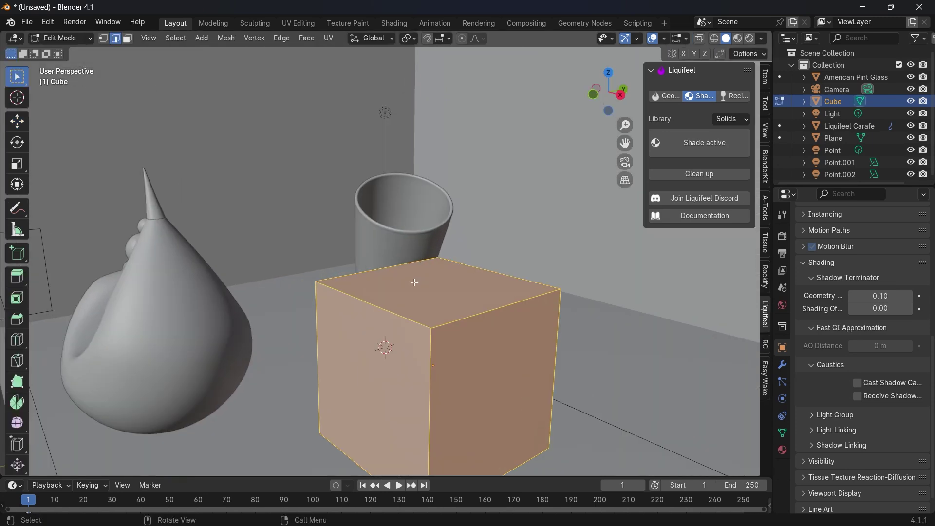
{"action": "left_click", "coordinate": [441, 294]}
{"action": "key", "text": "x"}
{"action": "key", "text": "Escape"}
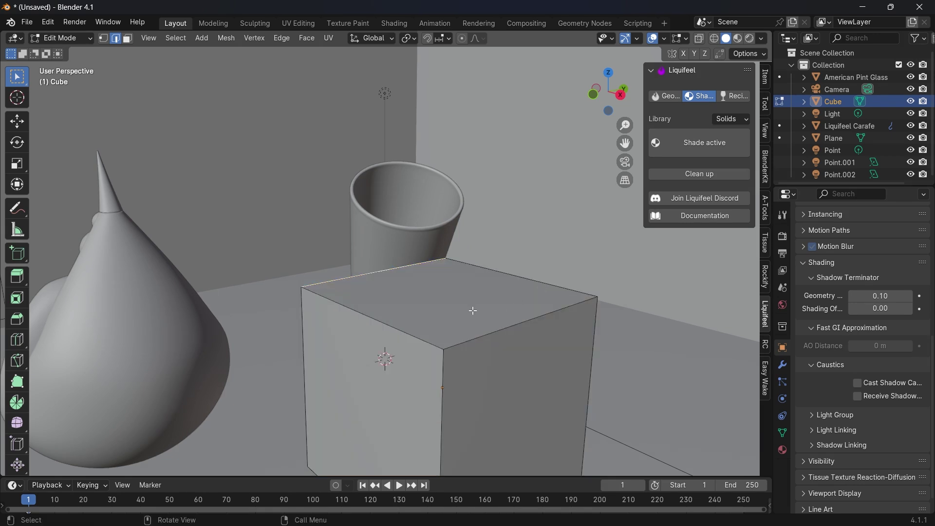
Delete the cube's upper face to make an open box and return to Object Mode.
{"action": "key", "text": "3"}
{"action": "left_click", "coordinate": [455, 308]}
{"action": "key", "text": "x"}
{"action": "left_click", "coordinate": [429, 329]}
{"action": "key", "text": "Tab"}
{"action": "scroll", "coordinate": [465, 323], "scroll_direction": "down", "scroll_amount": 3}
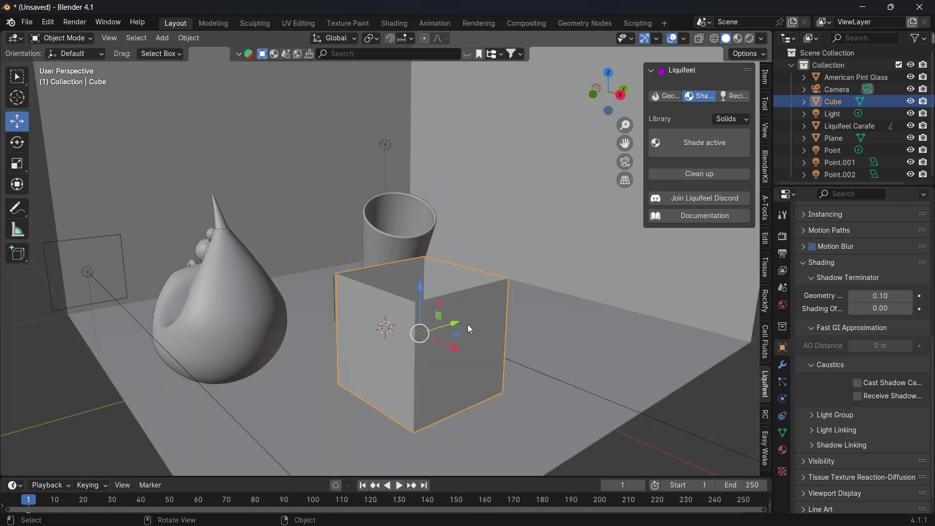
Add a Solidify modifier to the open cube, thicken its walls and apply the modifier.
{"action": "left_click", "coordinate": [782, 366]}
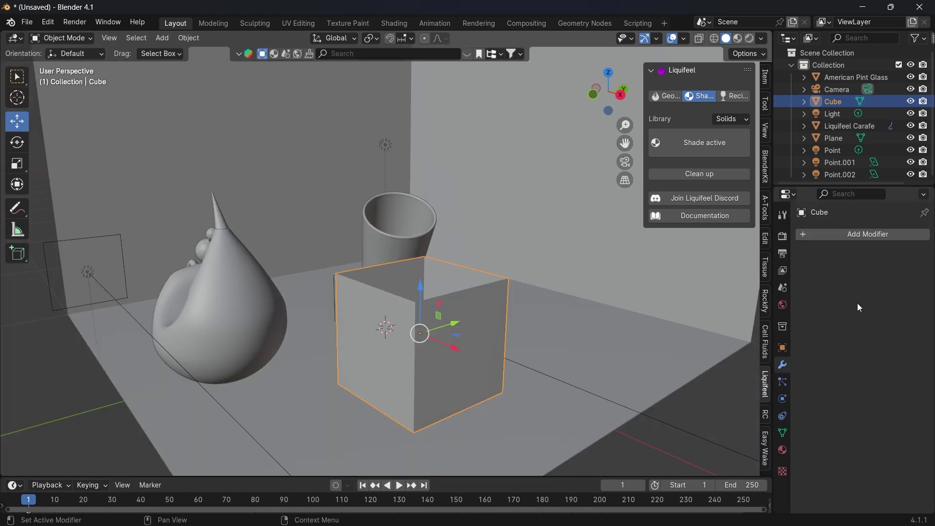
{"action": "left_click", "coordinate": [862, 234]}
{"action": "mouse_move", "coordinate": [815, 280]}
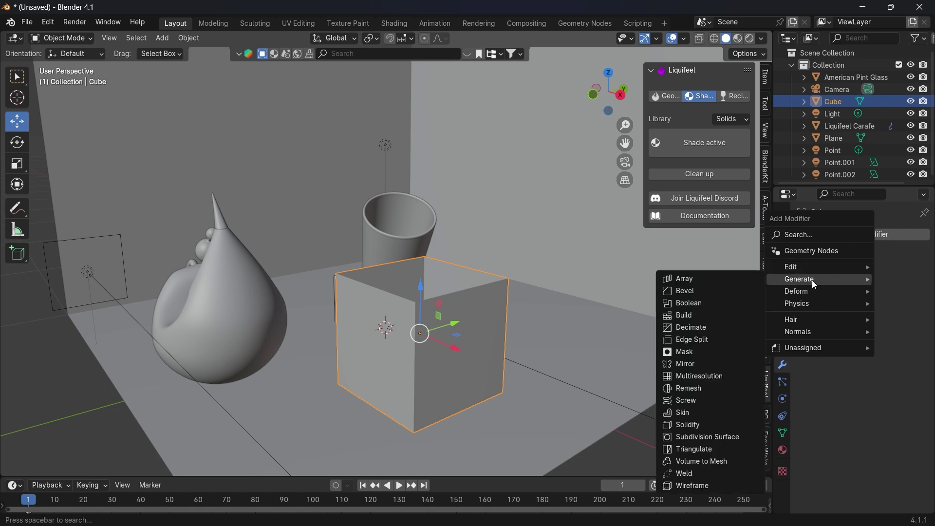
{"action": "left_click", "coordinate": [703, 424]}
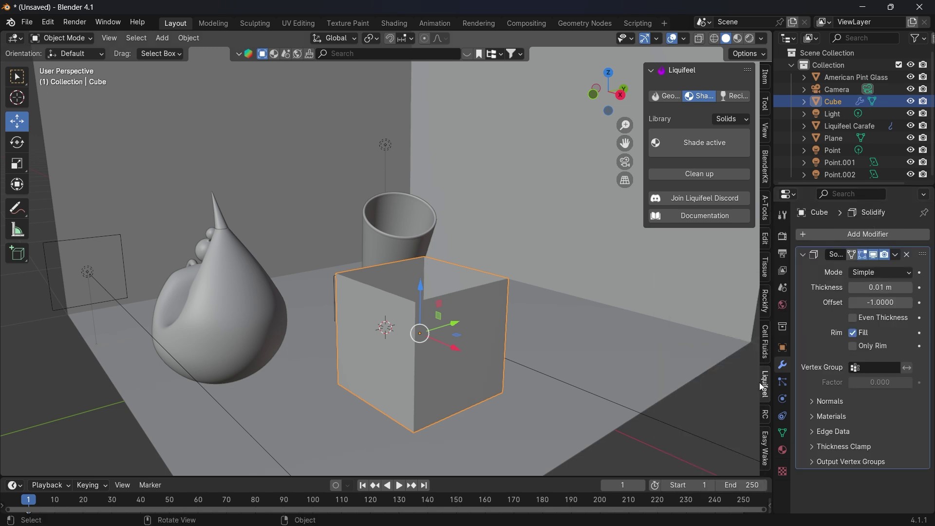
{"action": "mouse_move", "coordinate": [875, 290]}
{"action": "left_mouse_down"}
{"action": "mouse_move", "coordinate": [906, 290]}
{"action": "mouse_move", "coordinate": [880, 287]}
{"action": "left_mouse_up"}
{"action": "left_click", "coordinate": [895, 255]}
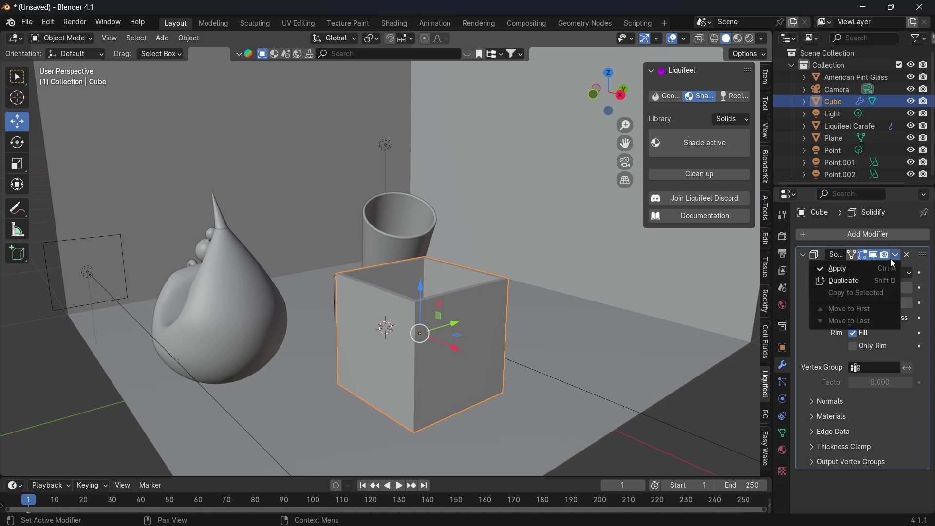
{"action": "left_click", "coordinate": [877, 266]}
Add a Bevel modifier to the cube with an amount of 0.01 and apply it.
{"action": "left_click", "coordinate": [865, 234]}
{"action": "mouse_move", "coordinate": [864, 235]}
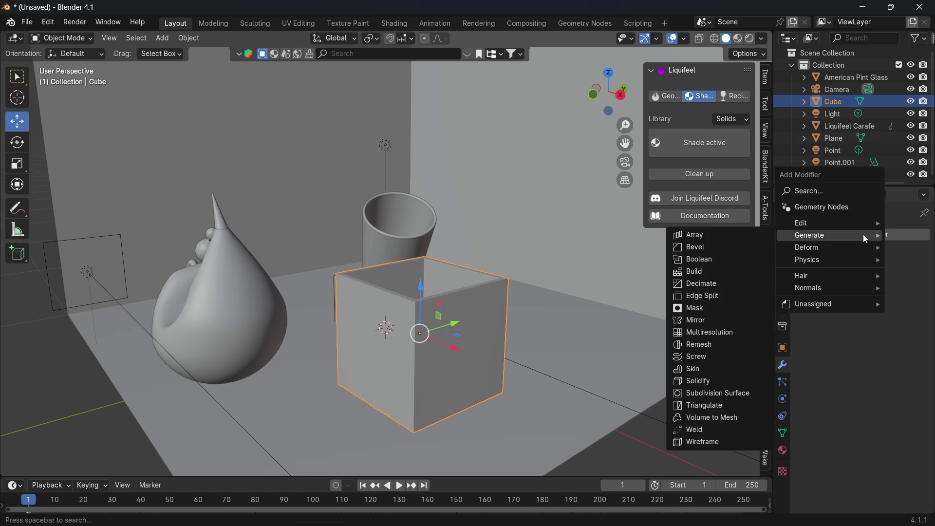
{"action": "left_click", "coordinate": [741, 247]}
{"action": "left_click", "coordinate": [885, 287]}
{"action": "left_click", "coordinate": [885, 296]}
{"action": "left_click", "coordinate": [876, 301]}
{"action": "type", "text": "0.01"}
{"action": "key", "text": "Return"}
{"action": "left_click", "coordinate": [894, 255]}
{"action": "left_click", "coordinate": [880, 265]}
{"action": "scroll", "coordinate": [516, 365], "scroll_direction": "up", "scroll_amount": 3}
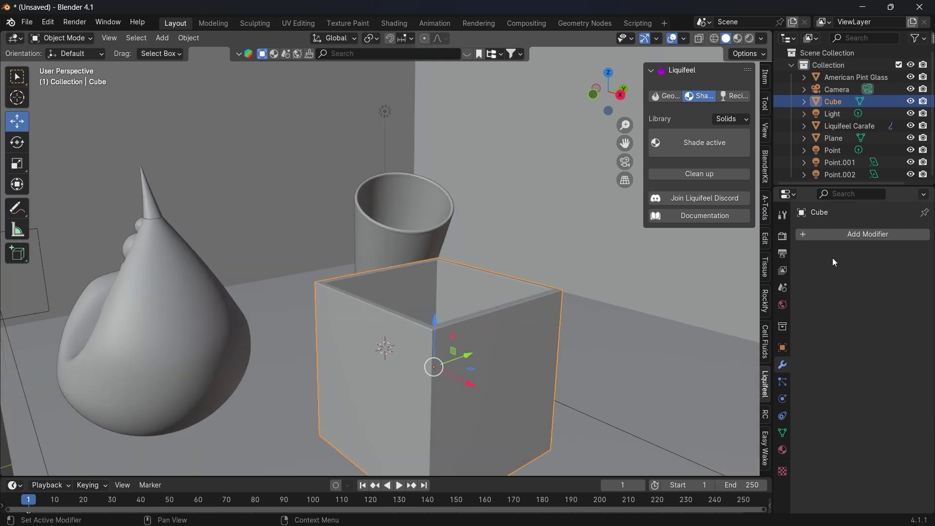
Fill the open cube with liquid using Liquifeel.
{"action": "left_click", "coordinate": [665, 96]}
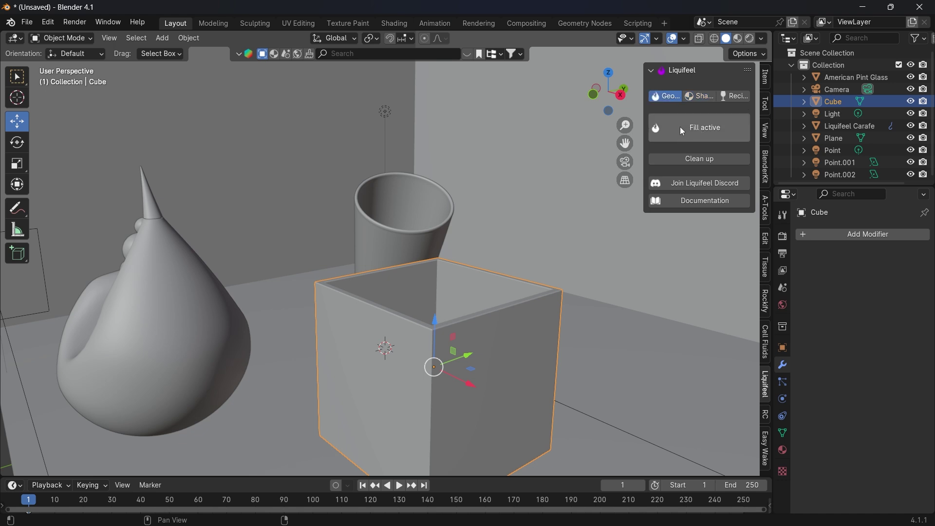
{"action": "left_click", "coordinate": [435, 284]}
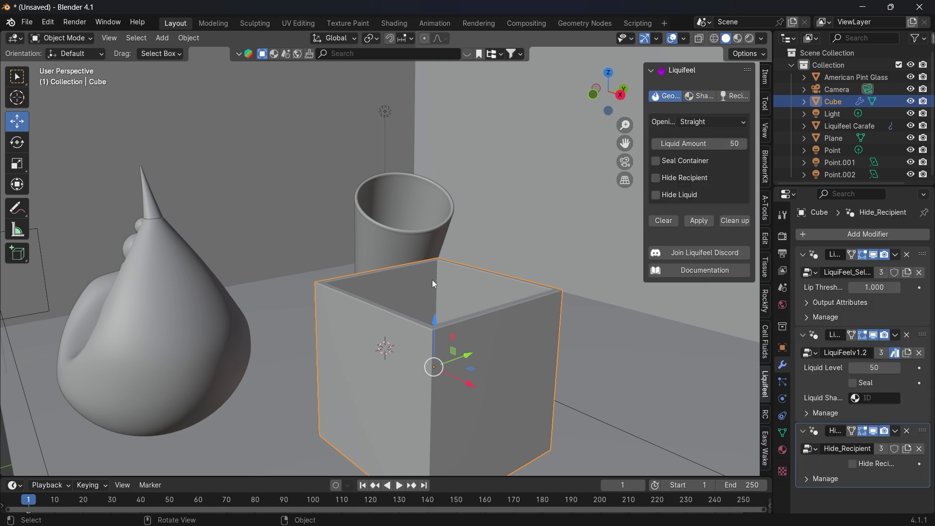
{"action": "mouse_move", "coordinate": [435, 285]}
{"action": "middle_mouse_down"}
{"action": "mouse_move", "coordinate": [423, 343]}
{"action": "mouse_move", "coordinate": [435, 356]}
{"action": "mouse_move", "coordinate": [451, 325]}
{"action": "mouse_move", "coordinate": [435, 340]}
{"action": "middle_mouse_up"}
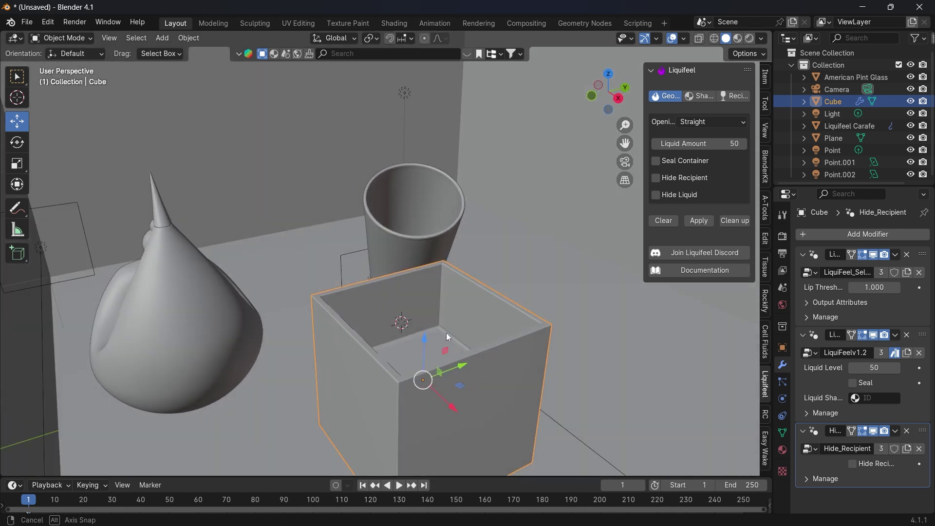
Apply a shader from the Solids library to the cube recipient and the Water shader to its liquid.
{"action": "left_click", "coordinate": [700, 97]}
{"action": "left_click", "coordinate": [675, 126]}
{"action": "left_click", "coordinate": [718, 176]}
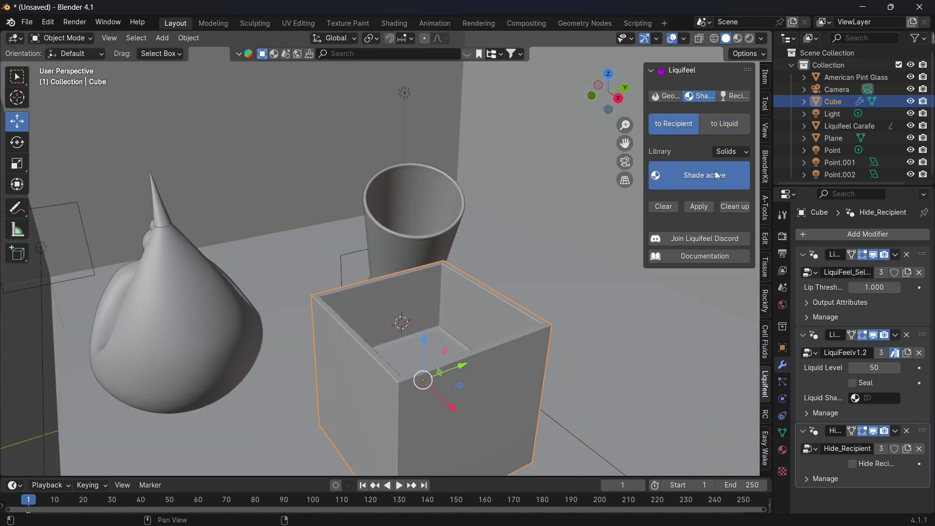
{"action": "left_click", "coordinate": [722, 124]}
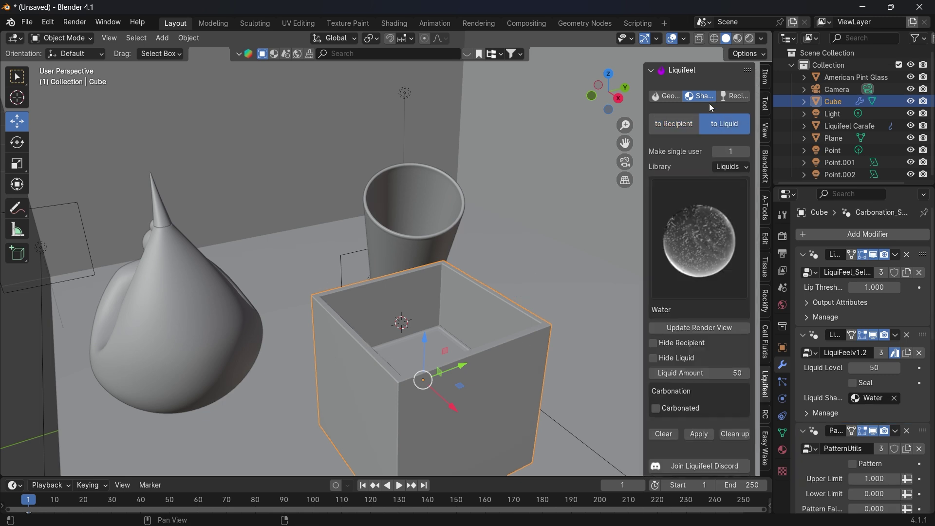
Set the cube's liquid amount to 80 and adjust the cube's height slightly.
{"action": "left_click", "coordinate": [666, 97]}
{"action": "left_click", "coordinate": [681, 145]}
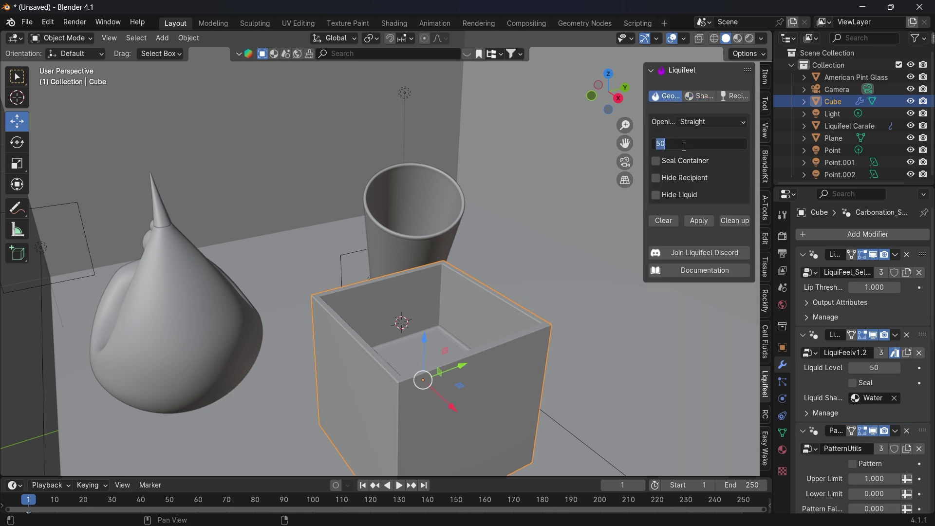
{"action": "type", "text": "80"}
{"action": "key", "text": "Return"}
{"action": "middle_click_drag", "start_coordinate": [441, 358], "coordinate": [423, 349]}
{"action": "mouse_move", "coordinate": [410, 345]}
{"action": "left_mouse_down"}
{"action": "mouse_move", "coordinate": [410, 368]}
{"action": "mouse_move", "coordinate": [409, 352]}
{"action": "left_mouse_up"}
Enable Cast and Receive Shadow Caustics in the cube's object shading settings.
{"action": "left_click", "coordinate": [783, 348]}
{"action": "scroll", "coordinate": [852, 378], "scroll_direction": "down", "scroll_amount": 5}
{"action": "scroll", "coordinate": [847, 415], "scroll_direction": "down", "scroll_amount": 5}
{"action": "left_click", "coordinate": [858, 421]}
{"action": "scroll", "coordinate": [514, 364], "scroll_direction": "down", "scroll_amount": 5}
{"action": "middle_click_drag", "start_coordinate": [515, 364], "coordinate": [334, 319]}
{"action": "scroll", "coordinate": [426, 396], "scroll_direction": "up", "scroll_amount": 5}
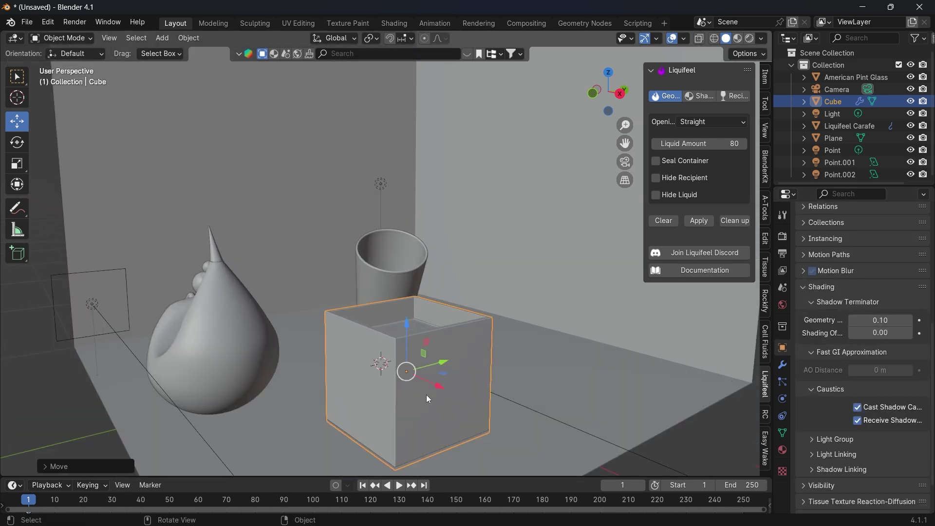
Change the cube's liquid shader from the Liquids library to Chocolate Milk.
{"action": "left_click", "coordinate": [694, 96]}
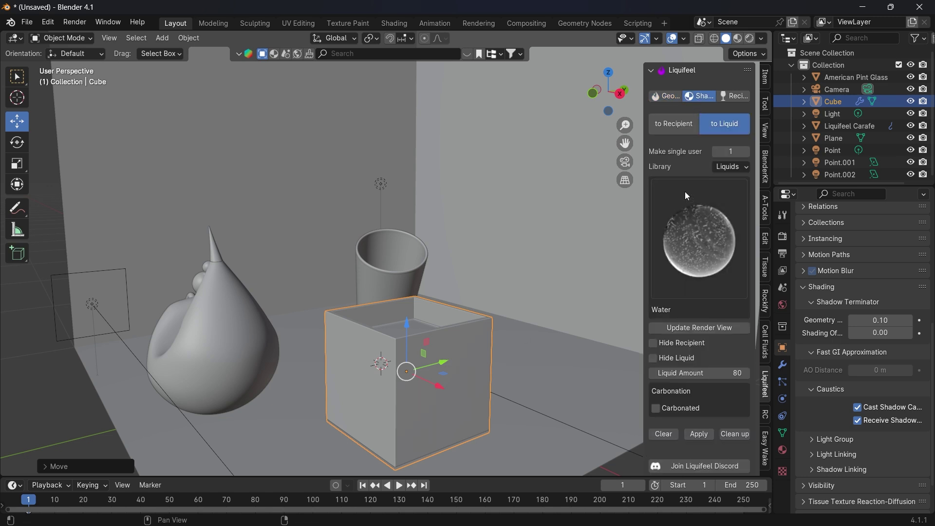
{"action": "left_click", "coordinate": [712, 233]}
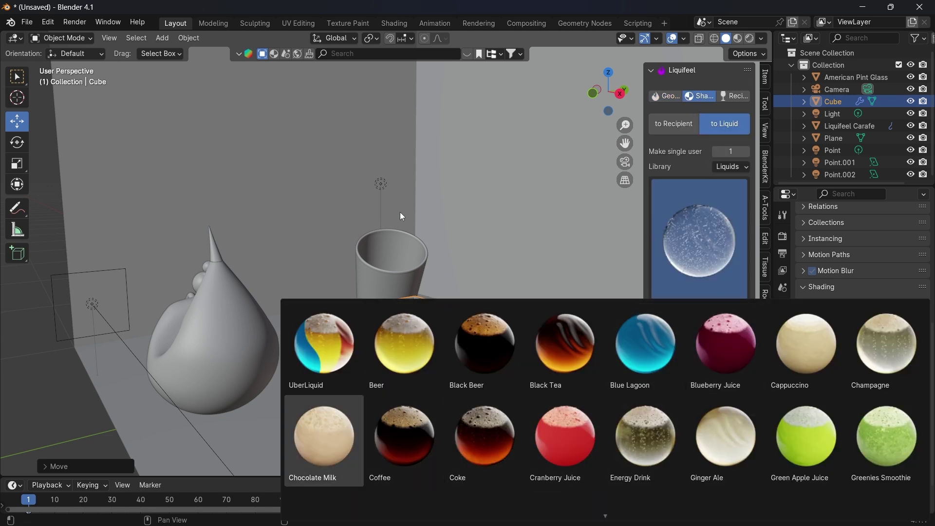
{"action": "scroll", "coordinate": [408, 217], "scroll_direction": "down", "scroll_amount": 6}
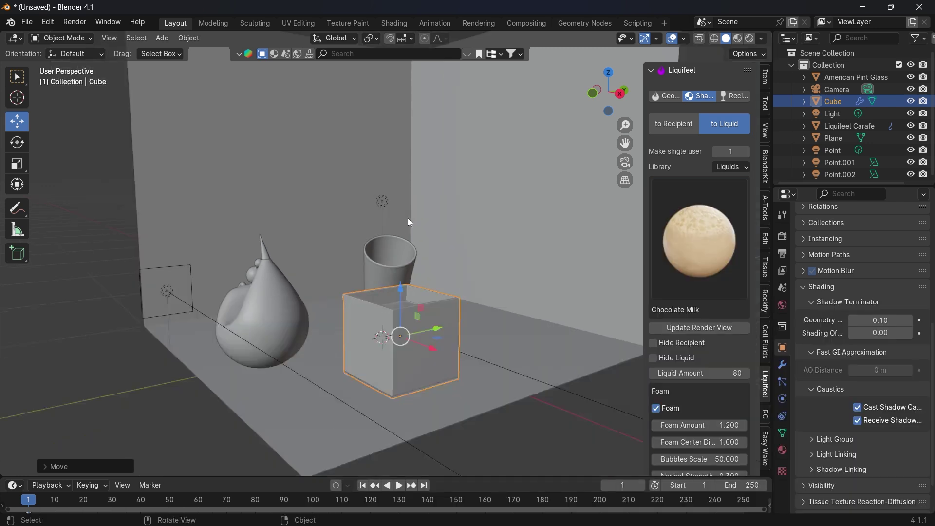
{"action": "scroll", "coordinate": [439, 326], "scroll_direction": "up", "scroll_amount": 7}
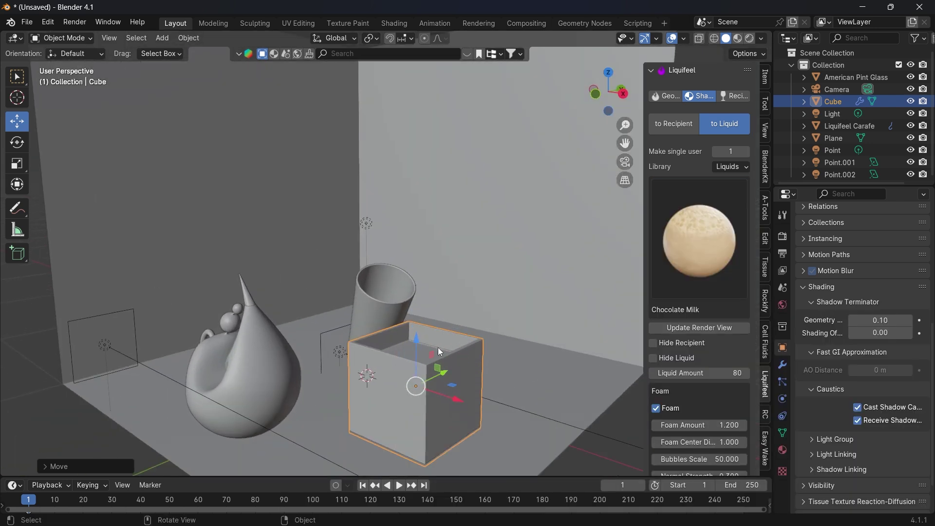
Raise the cube slightly and show the scene in rendered shading.
{"action": "left_click_drag", "start_coordinate": [414, 346], "coordinate": [415, 342]}
{"action": "key", "text": "z"}
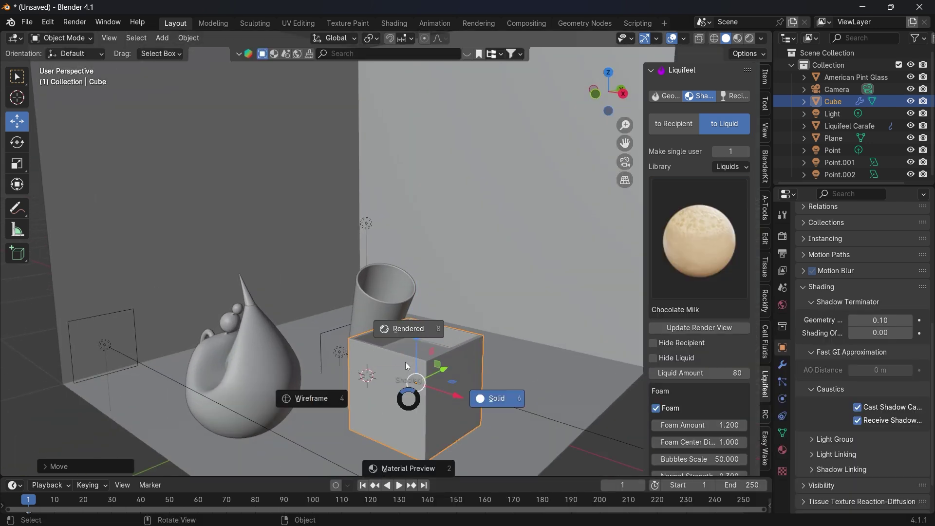
{"action": "left_click", "coordinate": [406, 351]}
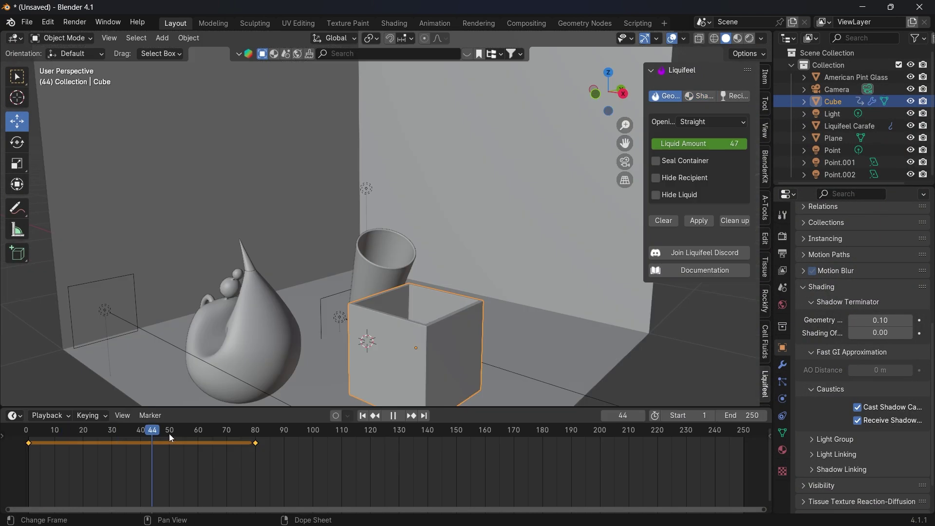
Go to frame 80 of the liquid amount animation and view the cube's interior in rendered shading.
{"action": "left_click", "coordinate": [168, 434]}
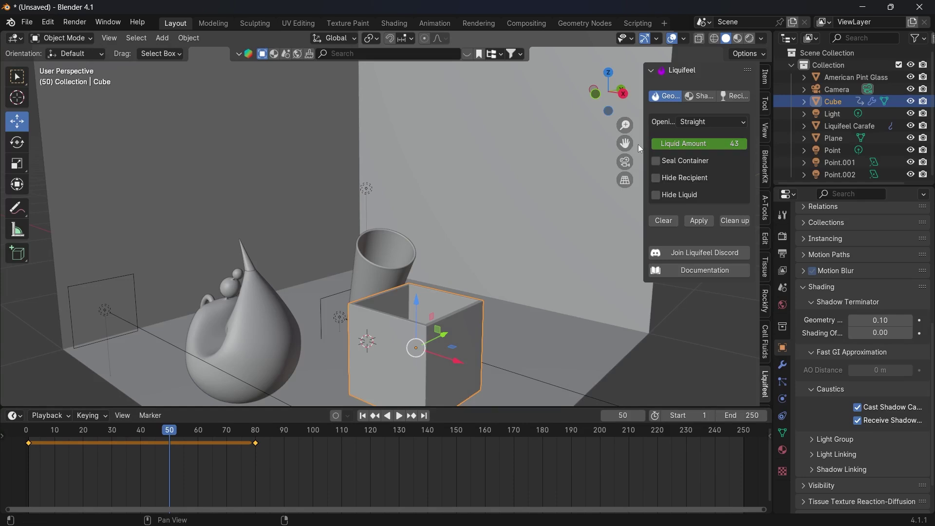
{"action": "left_click_drag", "start_coordinate": [247, 427], "coordinate": [256, 430]}
{"action": "mouse_move", "coordinate": [322, 288]}
{"action": "middle_mouse_down"}
{"action": "mouse_move", "coordinate": [353, 321]}
{"action": "mouse_move", "coordinate": [431, 346]}
{"action": "mouse_move", "coordinate": [431, 324]}
{"action": "mouse_move", "coordinate": [419, 341]}
{"action": "middle_mouse_up"}
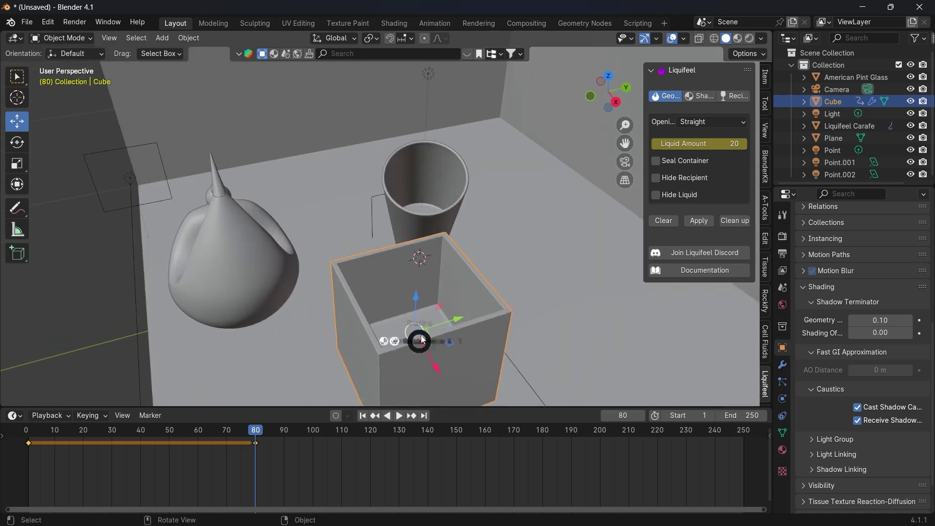
{"action": "key", "text": "z"}
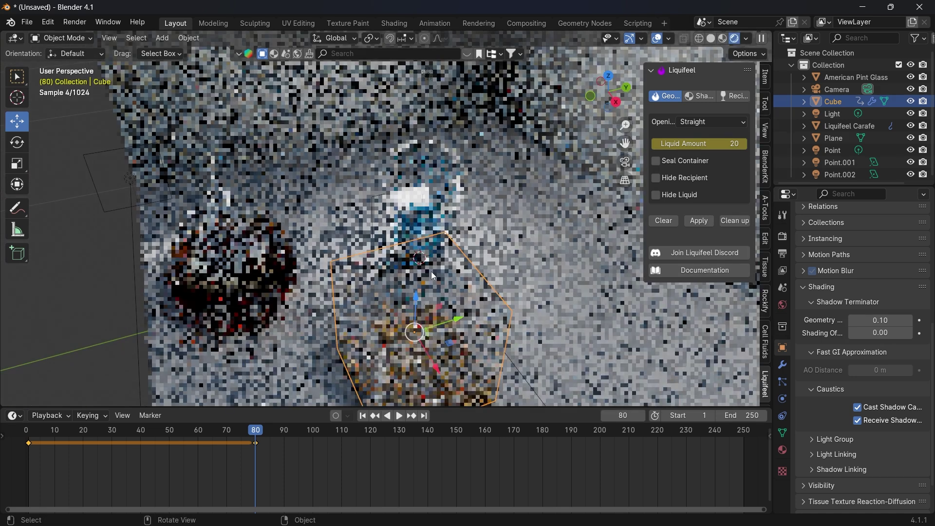
{"action": "middle_click_drag", "start_coordinate": [435, 252], "coordinate": [427, 328]}
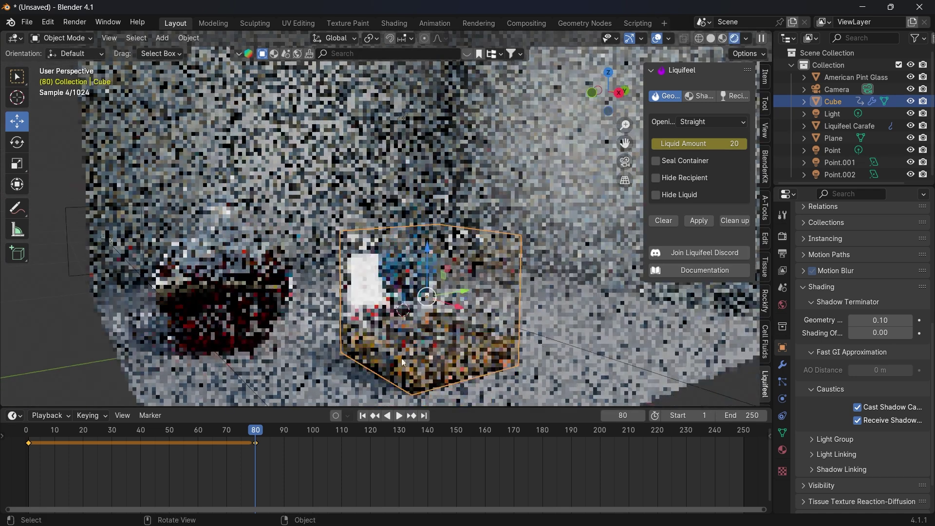
Return to solid shading and toggle the Hide Liquid and Hide Recipient options for the cube.
{"action": "key", "text": "z"}
{"action": "left_click", "coordinate": [491, 358]}
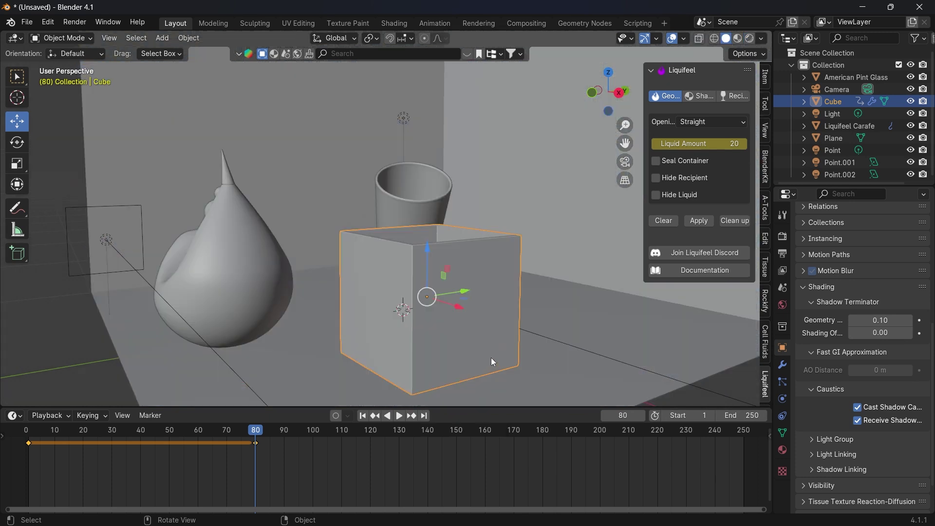
{"action": "left_click", "coordinate": [658, 196]}
{"action": "left_click", "coordinate": [657, 178]}
Scrub the timeline and play back the cube's animated liquid level.
{"action": "left_click", "coordinate": [248, 433]}
{"action": "key", "text": "space"}
{"action": "mouse_move", "coordinate": [168, 431]}
{"action": "left_mouse_down"}
{"action": "mouse_move", "coordinate": [62, 430]}
{"action": "mouse_move", "coordinate": [153, 431]}
{"action": "left_mouse_up"}
{"action": "key", "text": "space"}
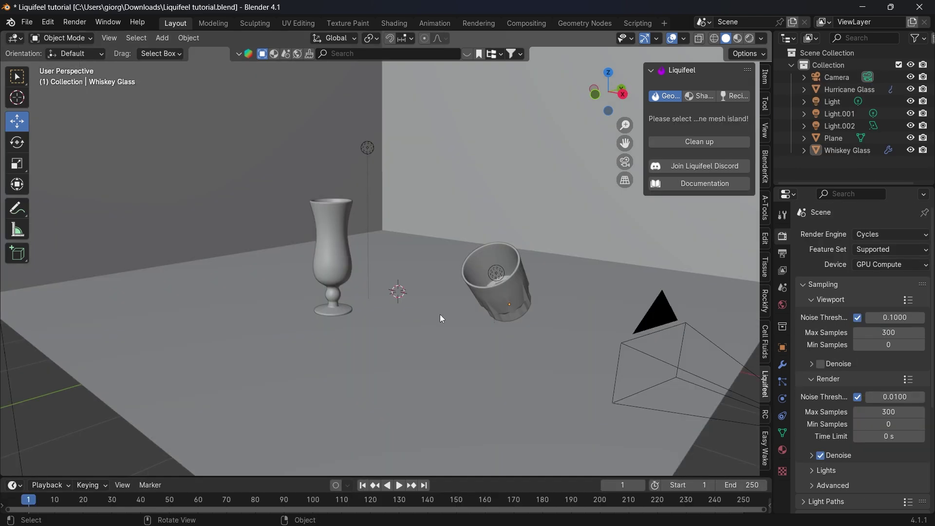
View the prepared scene with the hurricane and whiskey glasses up close in rendered shading.
{"action": "middle_click_drag", "start_coordinate": [440, 314], "coordinate": [438, 373]}
{"action": "scroll", "coordinate": [422, 332], "scroll_direction": "up", "scroll_amount": 3}
{"action": "key", "text": "z"}
{"action": "left_click", "coordinate": [438, 297]}
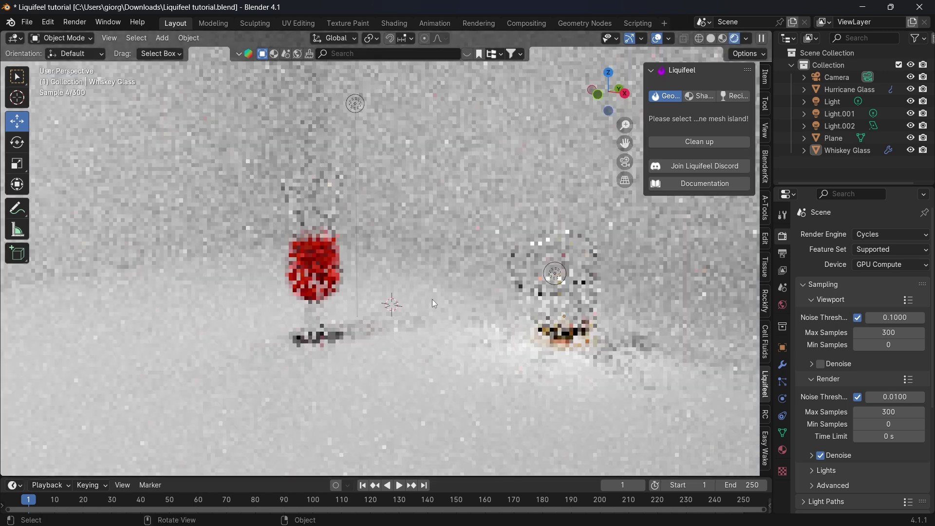
Check the shadow caustics options of the whiskey glass, then those of the room plane.
{"action": "left_click", "coordinate": [783, 347]}
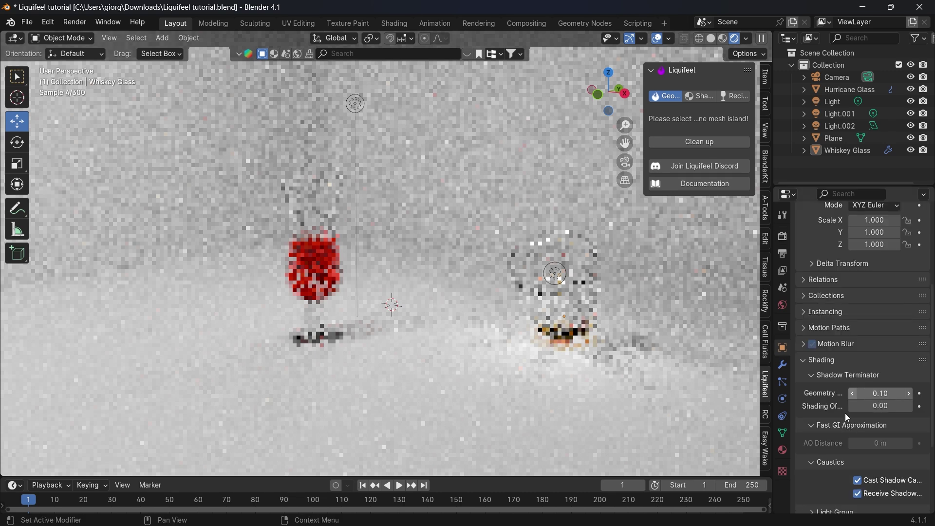
{"action": "scroll", "coordinate": [856, 396], "scroll_direction": "down", "scroll_amount": 1}
{"action": "left_click", "coordinate": [831, 437]}
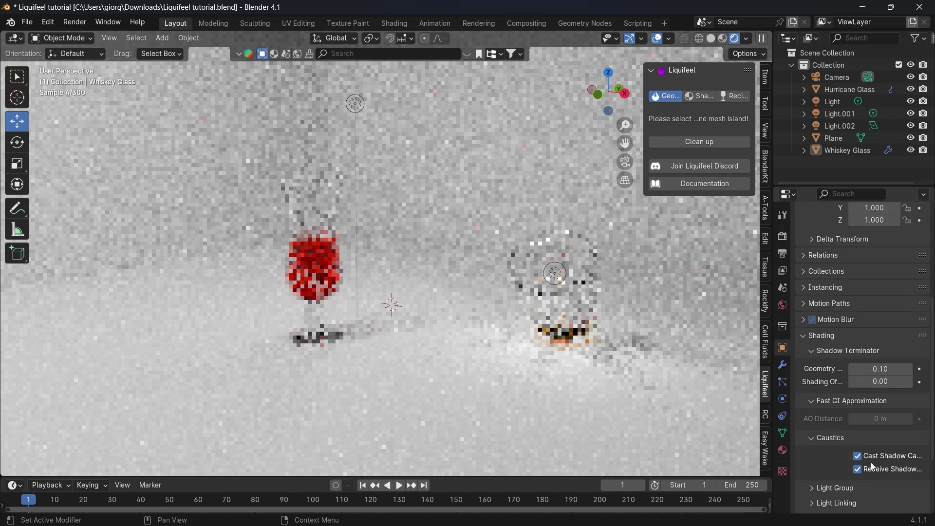
{"action": "left_click", "coordinate": [589, 388]}
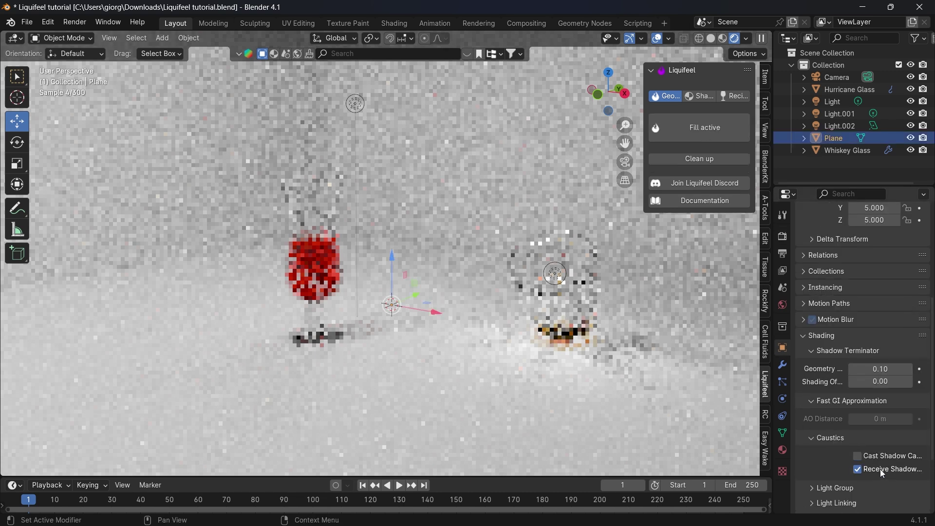
Examine the reflective and refractive caustics options in the scene's Light Paths render settings.
{"action": "left_click", "coordinate": [785, 239]}
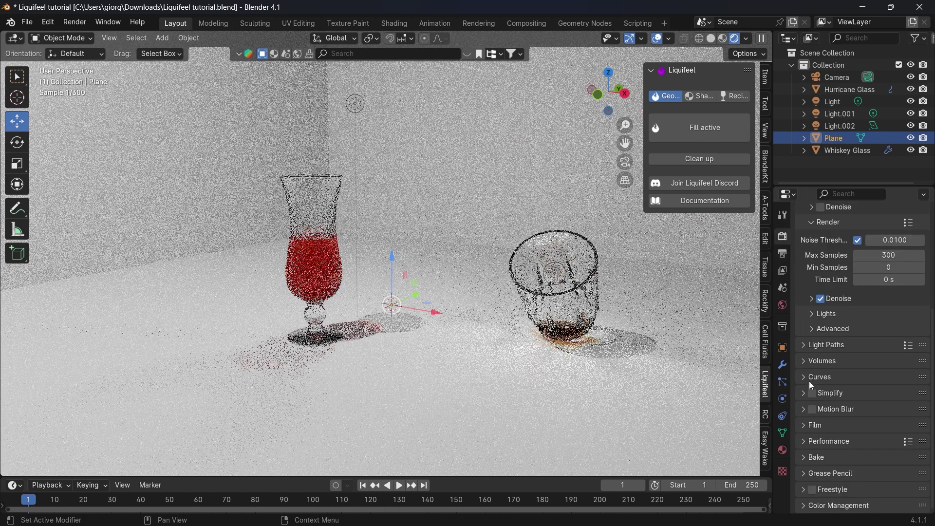
{"action": "left_click", "coordinate": [783, 253]}
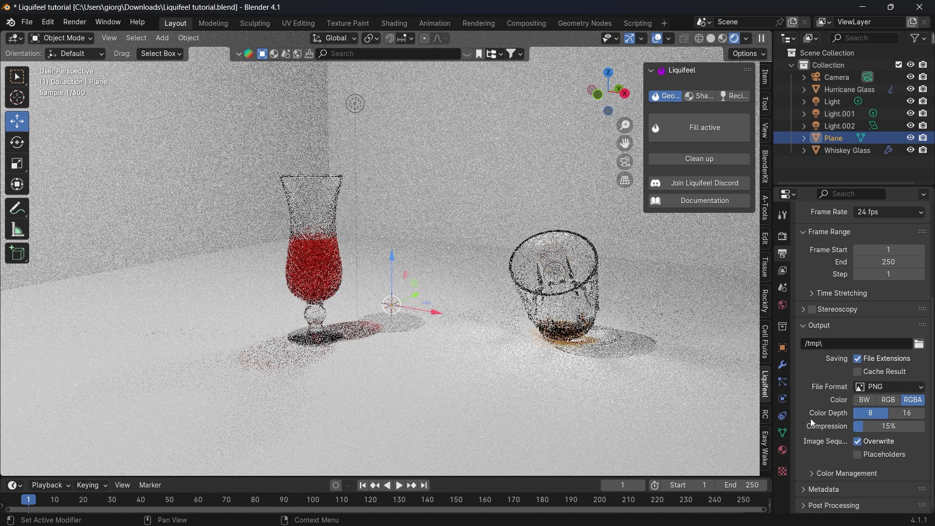
{"action": "scroll", "coordinate": [810, 437], "scroll_direction": "up", "scroll_amount": 3}
{"action": "left_click", "coordinate": [782, 236]}
{"action": "scroll", "coordinate": [814, 385], "scroll_direction": "down", "scroll_amount": 3}
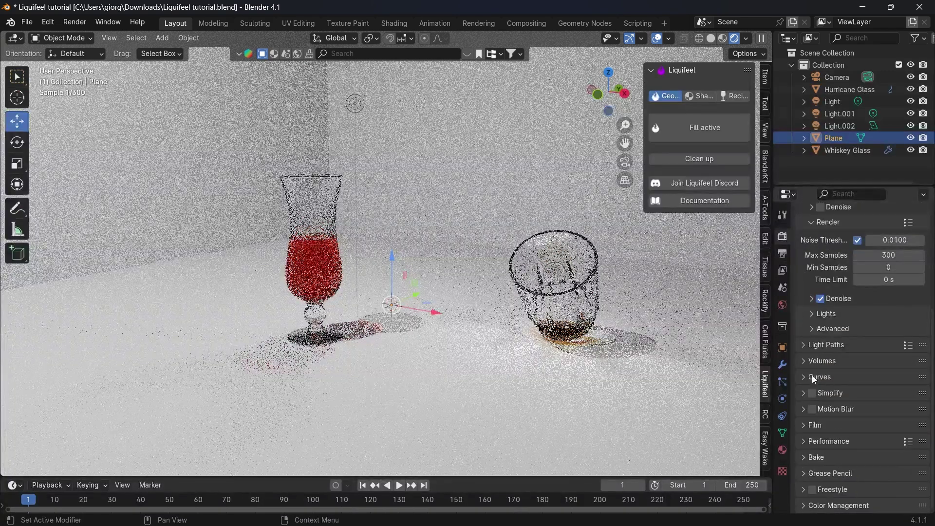
{"action": "left_click", "coordinate": [813, 351]}
{"action": "scroll", "coordinate": [814, 380], "scroll_direction": "down", "scroll_amount": 5}
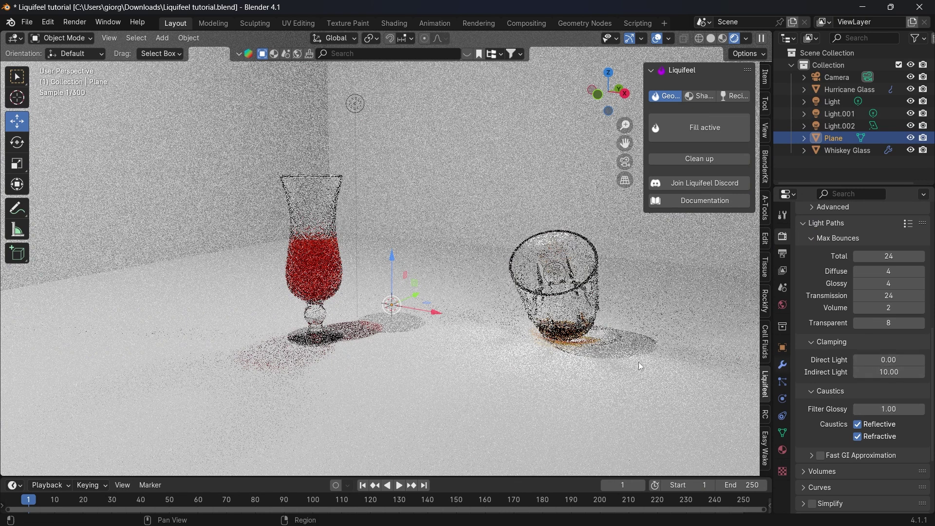
Return the viewport to solid shading and deselect the room plane.
{"action": "key", "text": "z"}
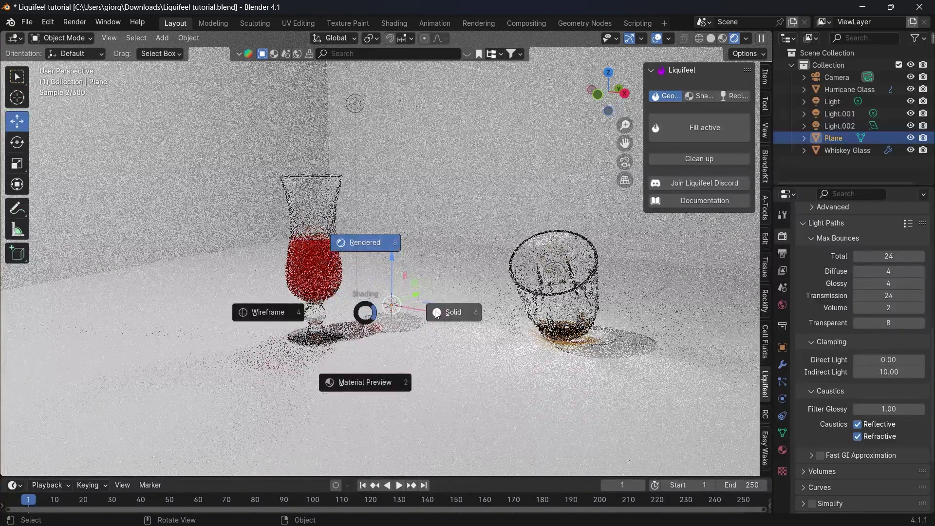
{"action": "left_click", "coordinate": [437, 313]}
{"action": "scroll", "coordinate": [439, 312], "scroll_direction": "down", "scroll_amount": 5}
{"action": "scroll", "coordinate": [414, 337], "scroll_direction": "up", "scroll_amount": 1}
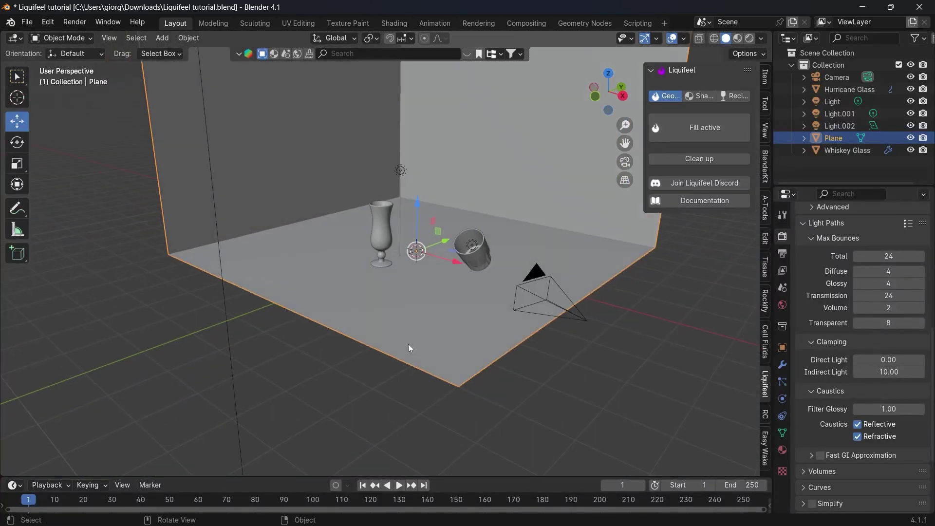
{"action": "left_click", "coordinate": [379, 381]}
Add a UV sphere, raise it, shade it smooth, and move it along Y near the hurricane glass.
{"action": "key", "text": "shift+a"}
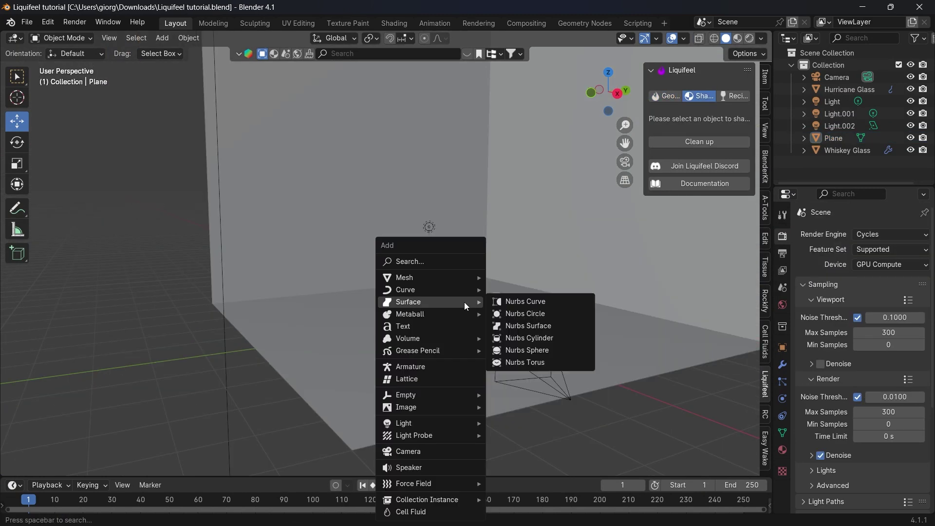
{"action": "mouse_move", "coordinate": [441, 289]}
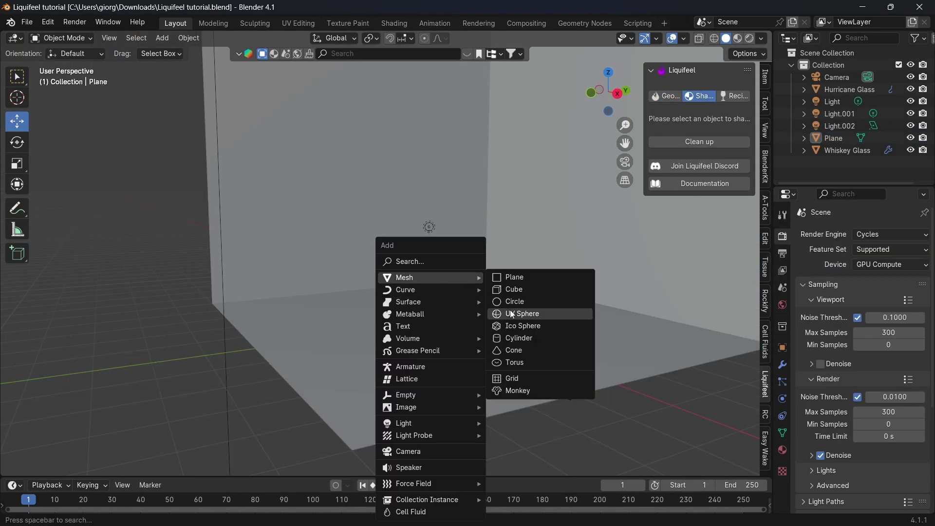
{"action": "left_click", "coordinate": [517, 317]}
{"action": "left_click_drag", "start_coordinate": [455, 288], "coordinate": [456, 256]}
{"action": "right_click", "coordinate": [455, 288]}
{"action": "left_click", "coordinate": [453, 294]}
{"action": "key", "text": "g"}
{"action": "key", "text": "y"}
{"action": "left_click", "coordinate": [336, 294]}
Delete the circular cap of faces around the sphere's upper pole to open it as a container.
{"action": "key", "text": "Tab"}
{"action": "scroll", "coordinate": [334, 293], "scroll_direction": "up", "scroll_amount": 4}
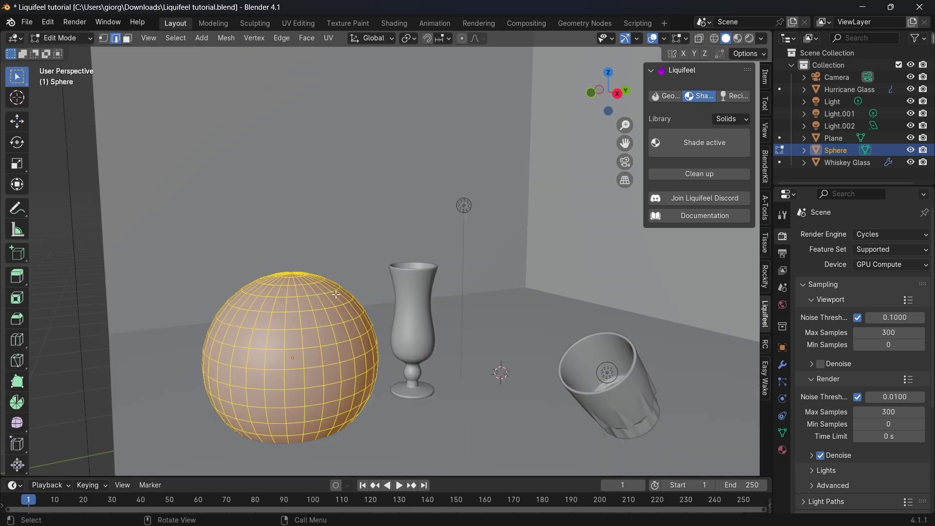
{"action": "key", "text": "KP_7"}
{"action": "scroll", "coordinate": [326, 310], "scroll_direction": "up", "scroll_amount": 5}
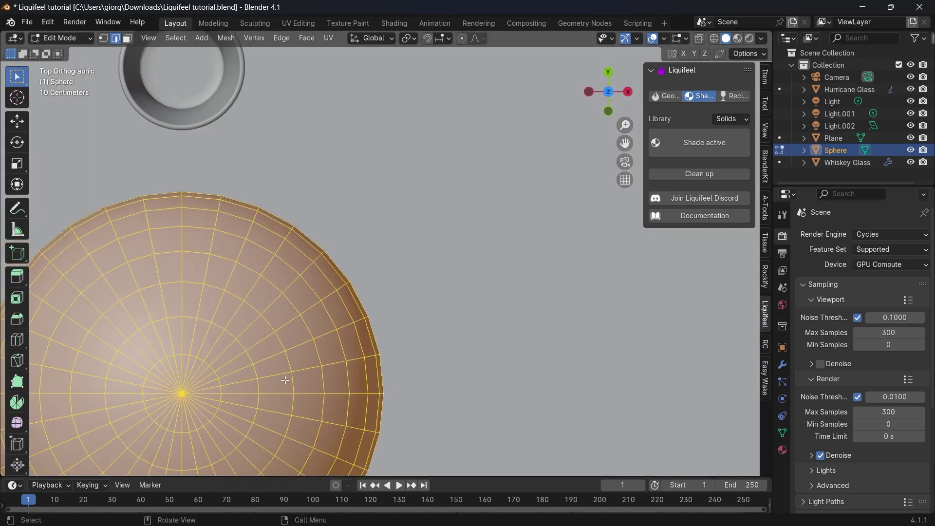
{"action": "key", "text": "3"}
{"action": "mouse_move", "coordinate": [297, 378]}
{"action": "right_mouse_down", "text": "ctrl"}
{"action": "mouse_move", "coordinate": [214, 314]}
{"action": "mouse_move", "coordinate": [228, 334]}
{"action": "mouse_move", "coordinate": [226, 376]}
{"action": "right_mouse_up", "text": "ctrl"}
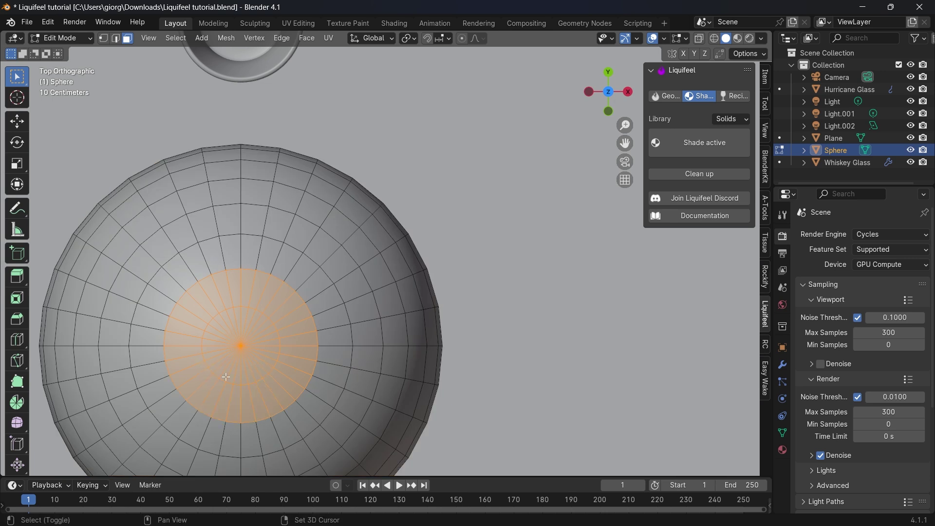
{"action": "key", "text": "x"}
{"action": "left_click", "coordinate": [168, 401]}
{"action": "key", "text": "Tab"}
{"action": "middle_click_drag", "start_coordinate": [250, 363], "coordinate": [283, 273]}
Give the open sphere a wall with a Solidify modifier of 0.01 m thickness and apply it.
{"action": "left_click", "coordinate": [783, 366]}
{"action": "left_click", "coordinate": [844, 235]}
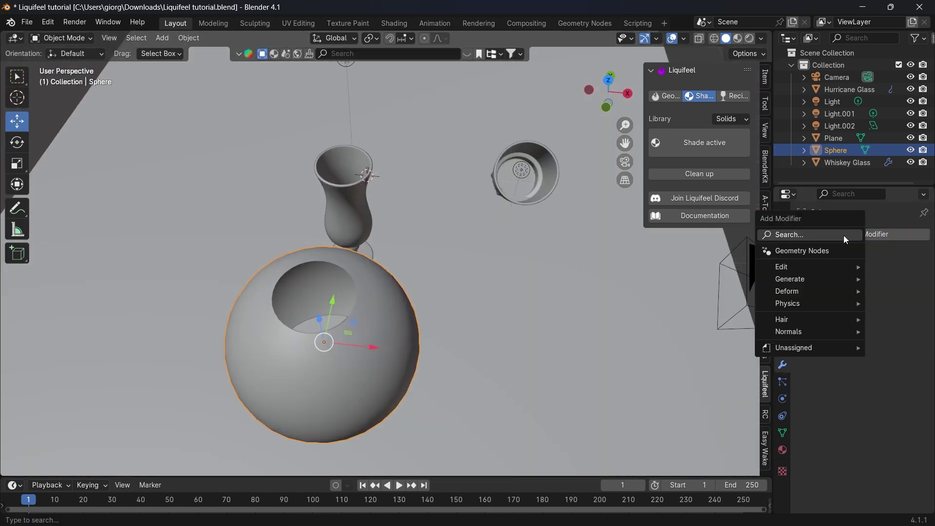
{"action": "mouse_move", "coordinate": [803, 278]}
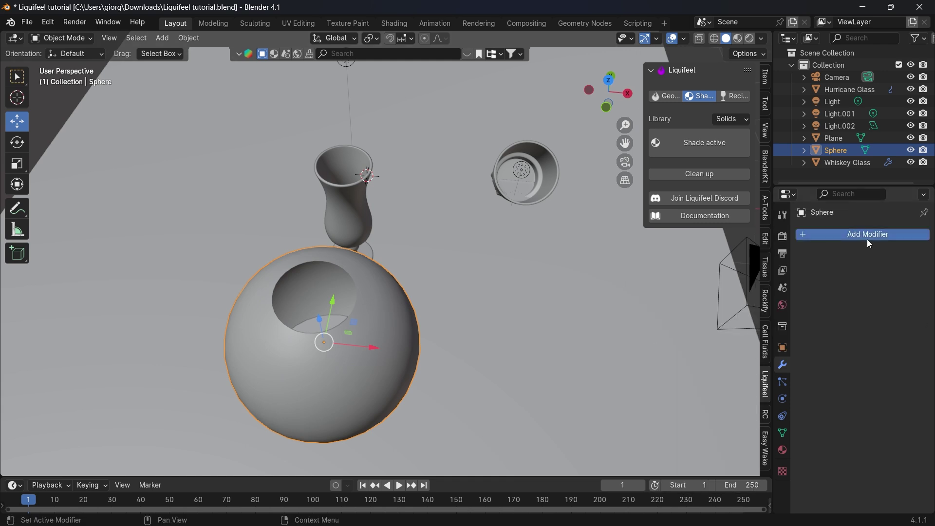
{"action": "left_click", "coordinate": [867, 238]}
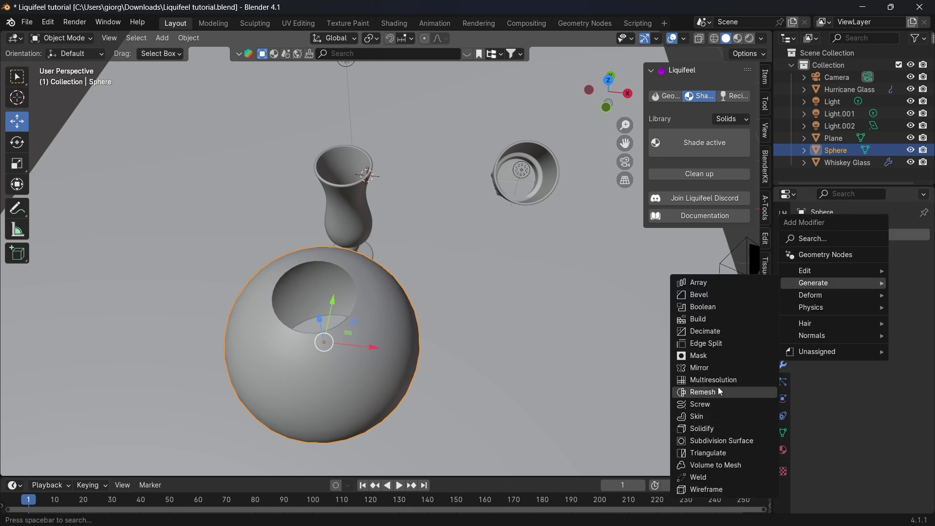
{"action": "left_click", "coordinate": [716, 429]}
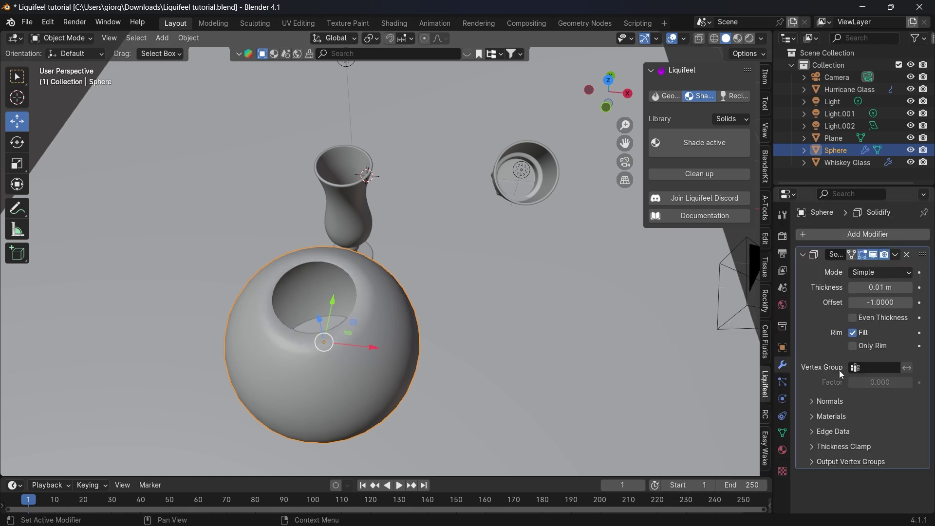
{"action": "left_click", "coordinate": [894, 254]}
{"action": "left_click", "coordinate": [867, 268]}
{"action": "middle_click_drag", "start_coordinate": [300, 376], "coordinate": [433, 296]}
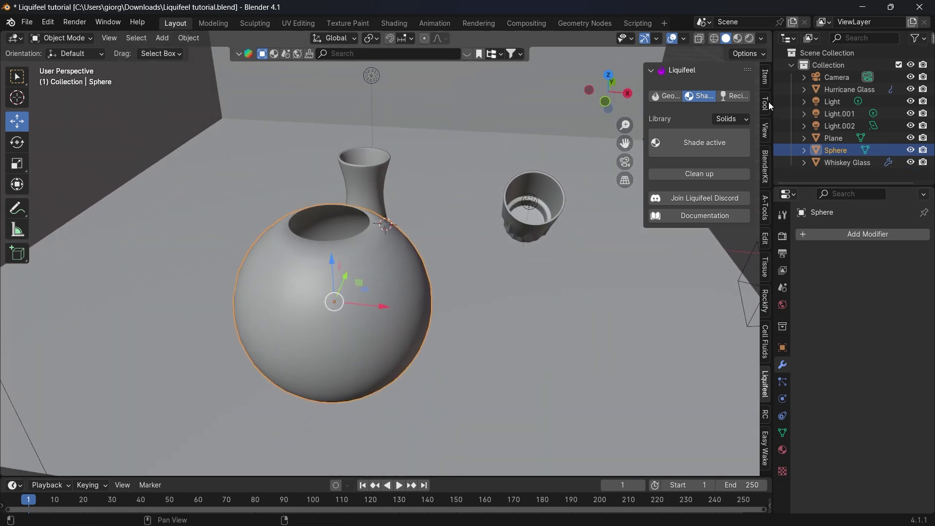
Generate a Tissue dual mesh from the open sphere with modifiers applied and Triangles as source faces.
{"action": "left_click", "coordinate": [767, 267]}
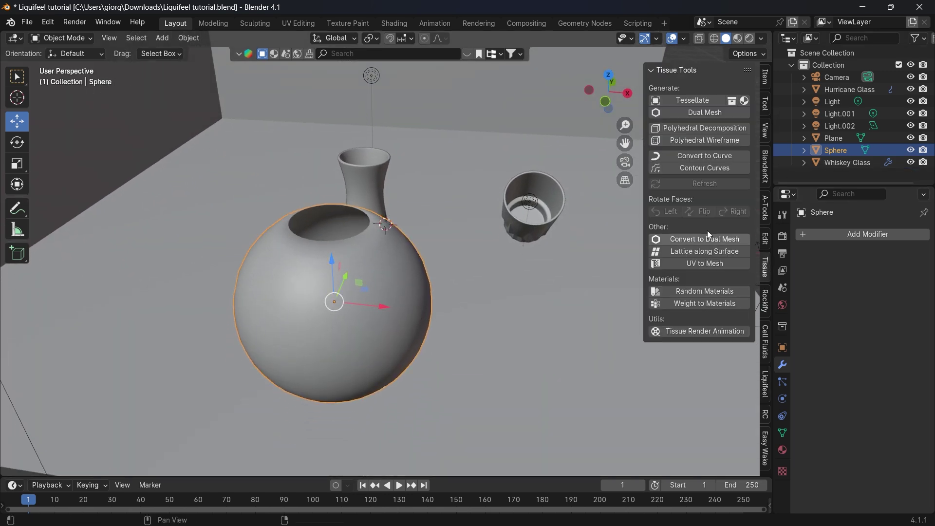
{"action": "left_click", "coordinate": [707, 113]}
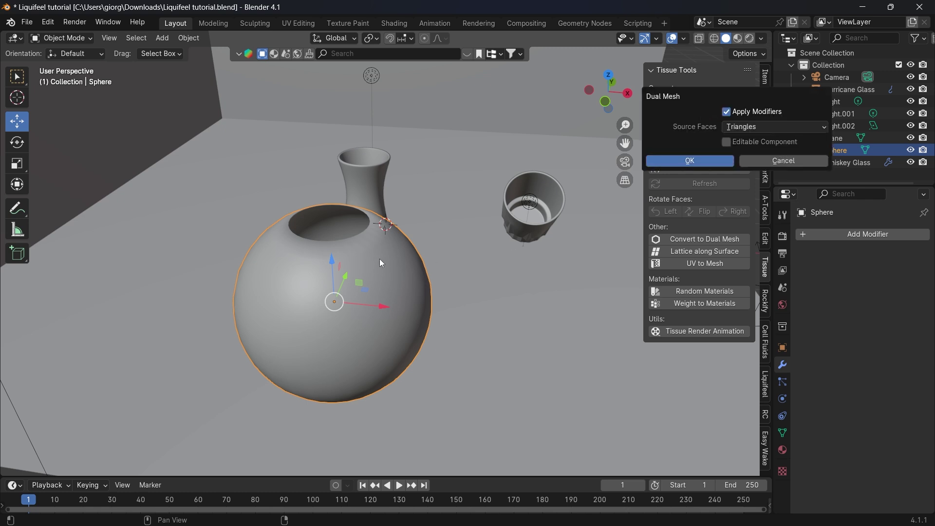
{"action": "key", "text": "Return"}
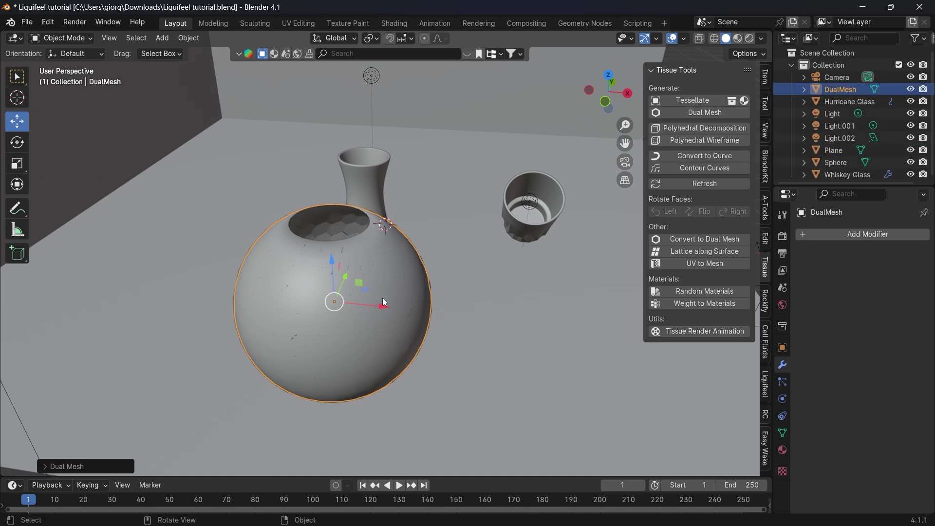
{"action": "key", "text": "alt+a"}
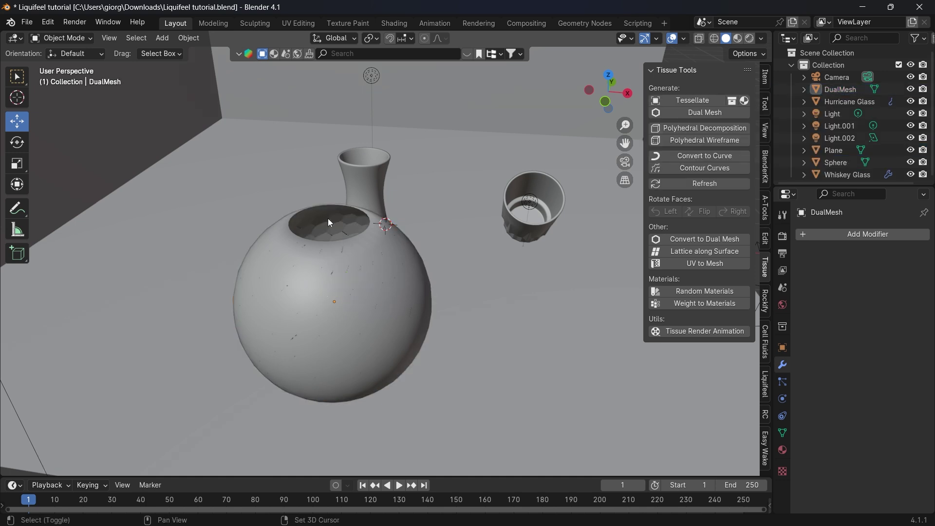
{"action": "left_click_drag", "start_coordinate": [377, 306], "coordinate": [303, 248]}
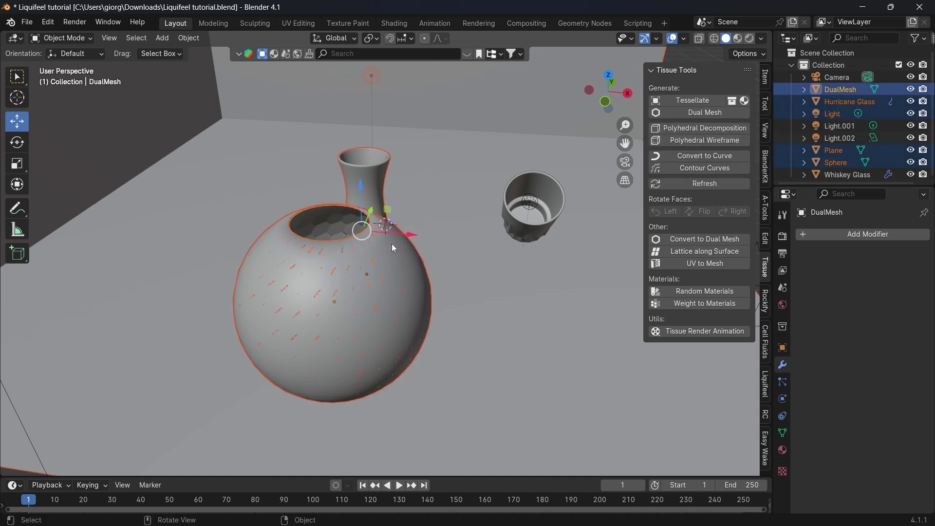
{"action": "left_click", "coordinate": [836, 163]}
{"action": "key", "text": "g"}
{"action": "left_click", "coordinate": [372, 298]}
{"action": "key", "text": "ctrl+z"}
{"action": "left_click_drag", "start_coordinate": [380, 354], "coordinate": [307, 233]}
{"action": "middle_click_drag", "start_coordinate": [350, 270], "coordinate": [380, 280]}
{"action": "key", "text": "ctrl+z"}
Generate a Tissue tessellation from the sphere and its dual mesh and view it up close.
{"action": "left_click", "coordinate": [694, 101]}
{"action": "left_click", "coordinate": [662, 240]}
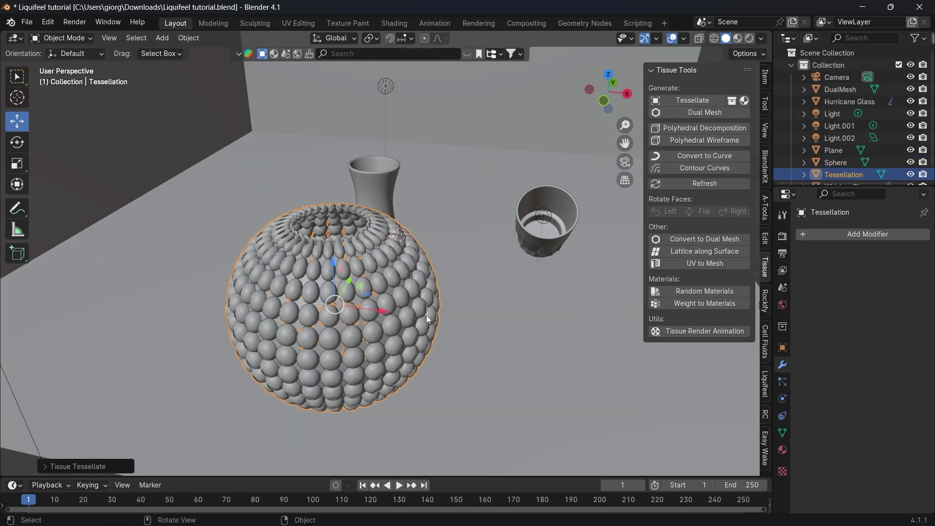
{"action": "middle_click_drag", "start_coordinate": [375, 352], "coordinate": [404, 293]}
{"action": "scroll", "coordinate": [880, 146], "scroll_direction": "down", "scroll_amount": 1}
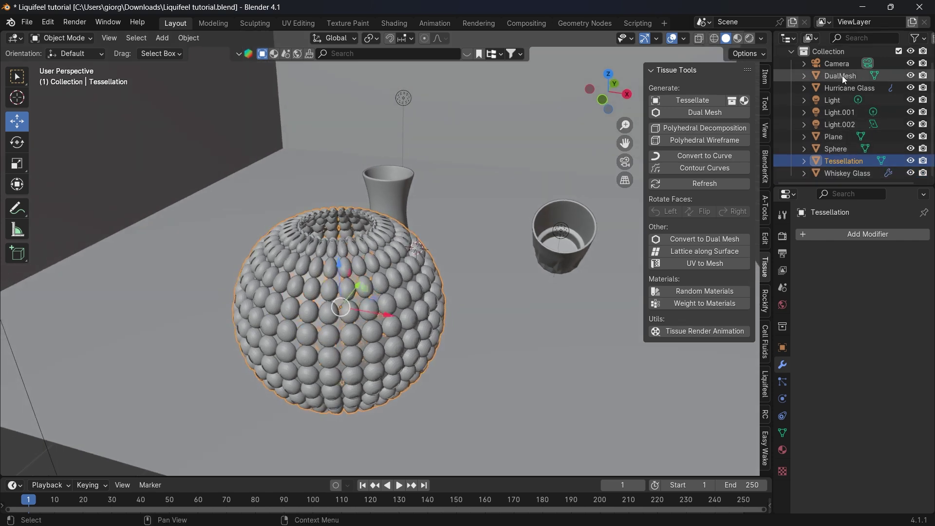
Hide the dual mesh and the tessellation, leaving the plain open sphere selected.
{"action": "left_click", "coordinate": [910, 76]}
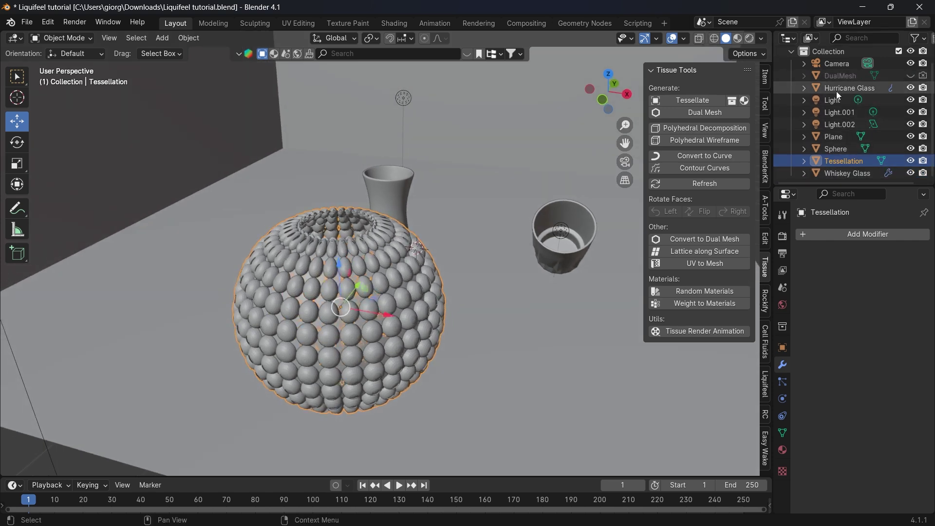
{"action": "left_click", "coordinate": [911, 161]}
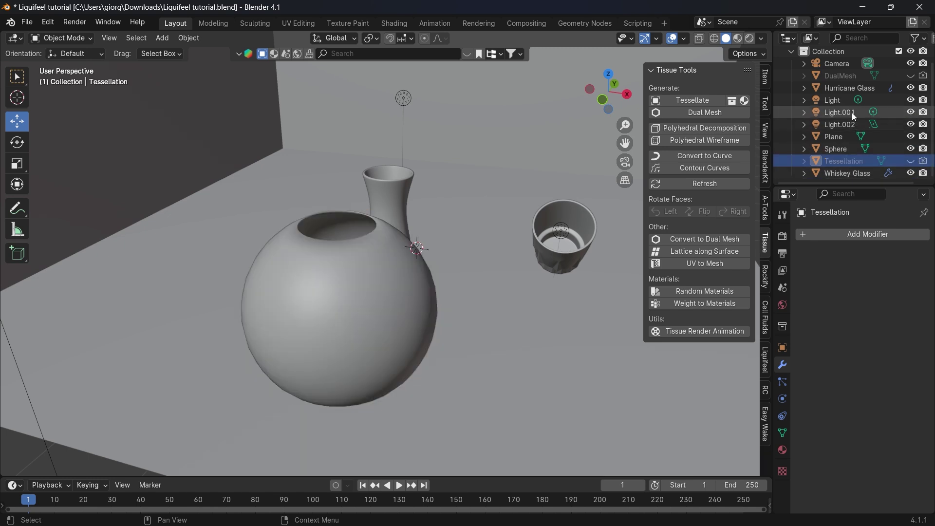
{"action": "left_click", "coordinate": [393, 279]}
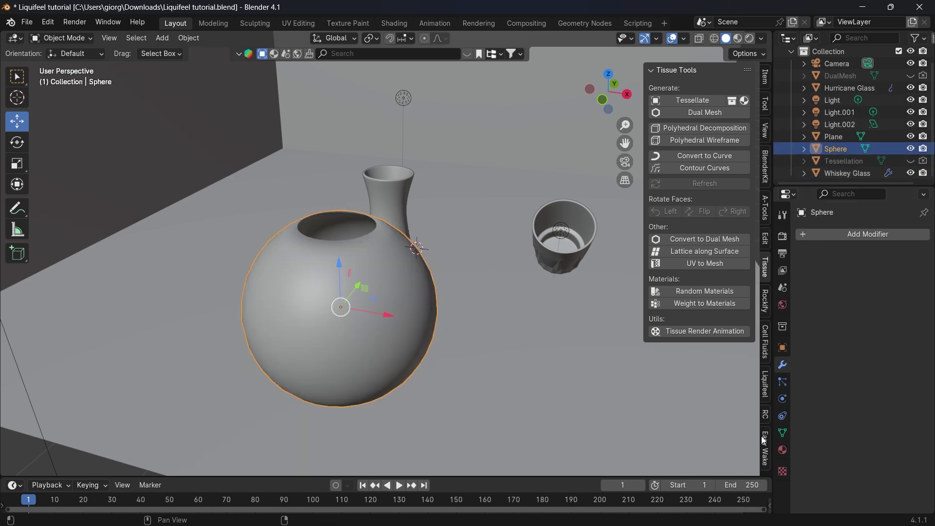
Fill the open sphere with Liquifeel liquid and set the liquid amount to 80.
{"action": "left_click", "coordinate": [767, 374]}
{"action": "left_click", "coordinate": [703, 136]}
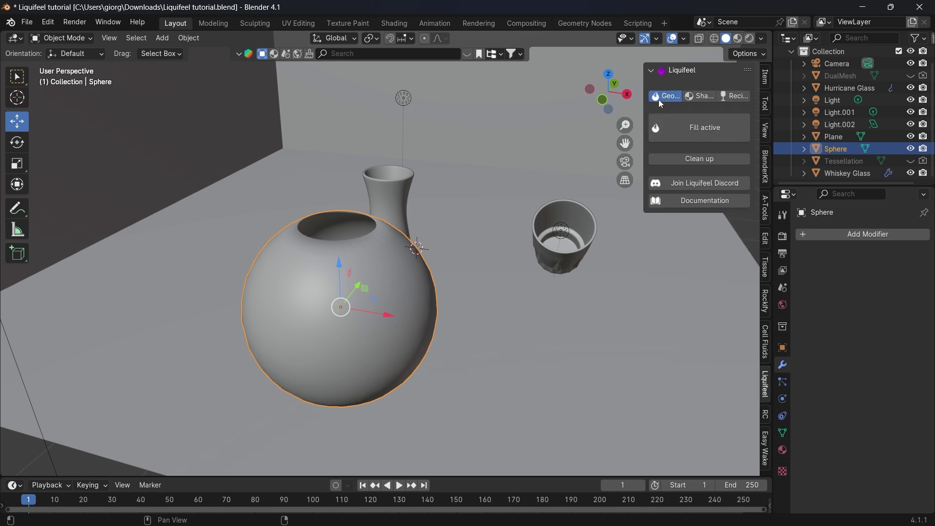
{"action": "left_click", "coordinate": [703, 133]}
{"action": "mouse_move", "coordinate": [337, 274]}
{"action": "middle_mouse_down"}
{"action": "mouse_move", "coordinate": [341, 311]}
{"action": "mouse_move", "coordinate": [360, 302]}
{"action": "middle_mouse_up"}
{"action": "left_click", "coordinate": [709, 146]}
{"action": "type", "text": "80"}
{"action": "key", "text": "Return"}
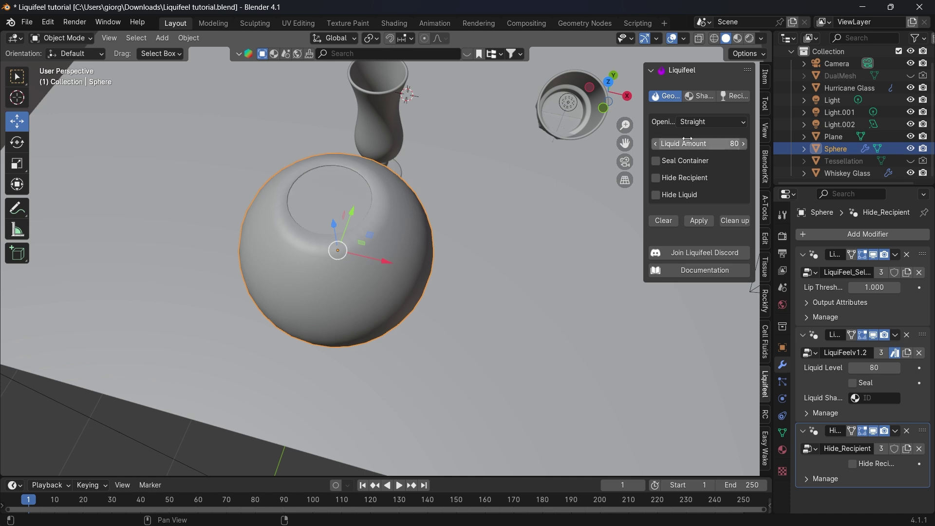
{"action": "middle_click_drag", "start_coordinate": [469, 193], "coordinate": [469, 168]}
Apply Liquifeel shaders to the sphere, a Solids library shader to the recipient and a Liquids library shader to the liquid.
{"action": "left_click", "coordinate": [702, 97]}
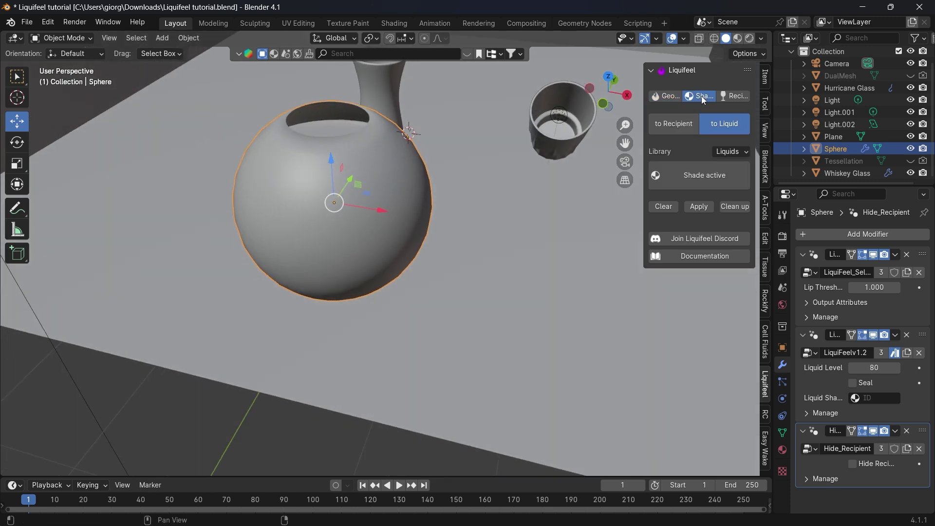
{"action": "left_click", "coordinate": [677, 131]}
{"action": "left_click", "coordinate": [690, 180]}
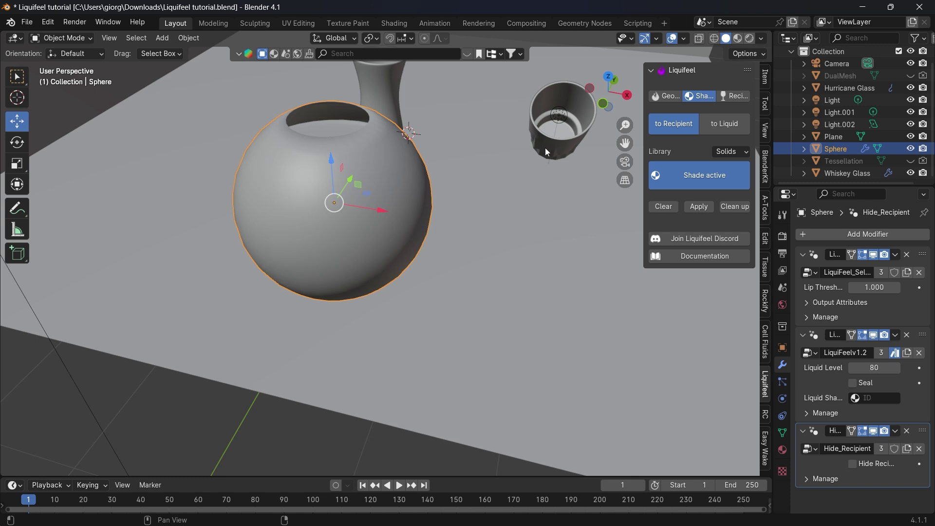
{"action": "left_click", "coordinate": [724, 124]}
{"action": "left_click", "coordinate": [700, 174]}
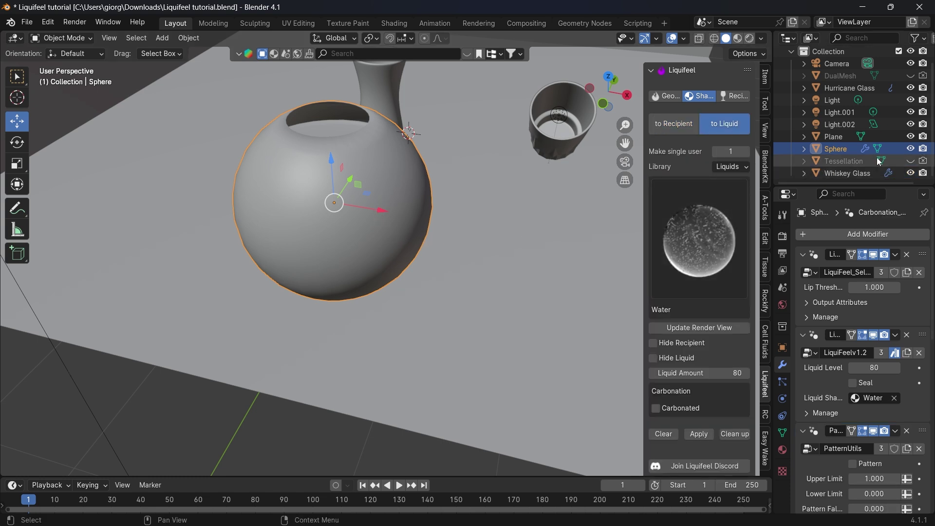
Choose Ice Tea as the liquid shader for the open sphere.
{"action": "left_click", "coordinate": [676, 256]}
{"action": "scroll", "coordinate": [601, 469], "scroll_direction": "down", "scroll_amount": 3}
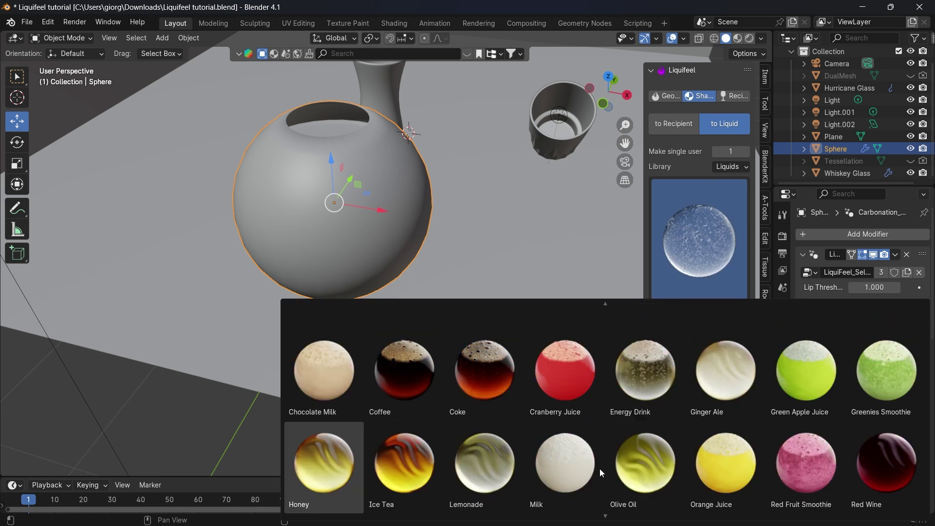
{"action": "scroll", "coordinate": [600, 449], "scroll_direction": "down", "scroll_amount": 3}
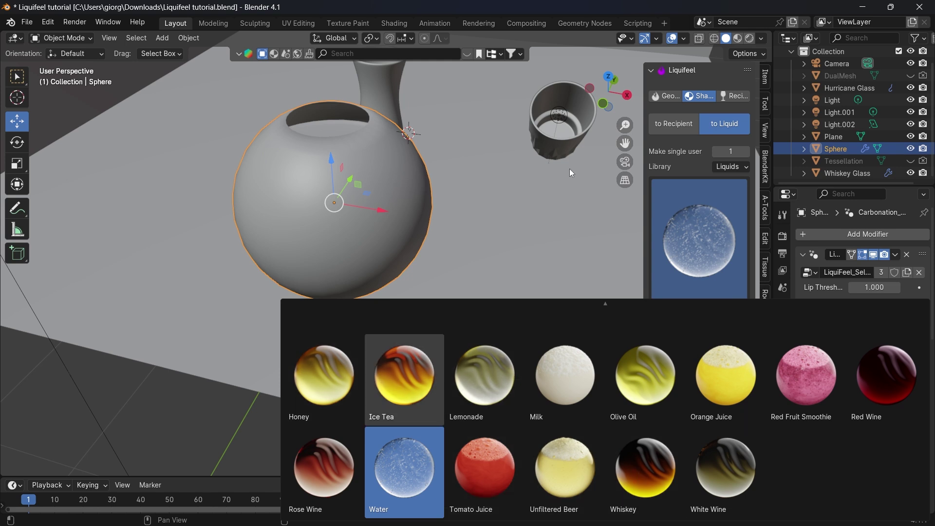
{"action": "key", "text": "Return"}
Unhide the tessellation, frame it in the view, and keep the filled sphere visible inside it.
{"action": "left_click", "coordinate": [911, 149]}
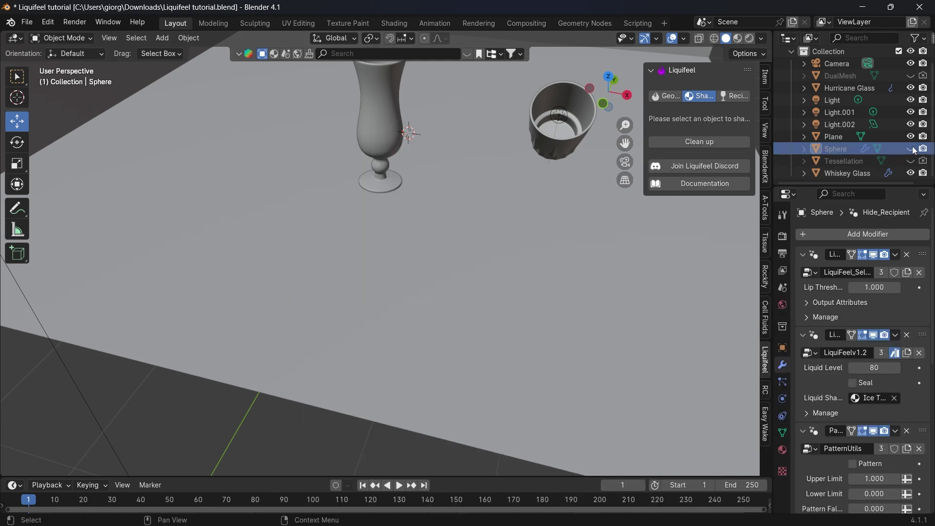
{"action": "left_click", "coordinate": [911, 173]}
{"action": "left_click", "coordinate": [911, 173]}
{"action": "left_click", "coordinate": [911, 161]}
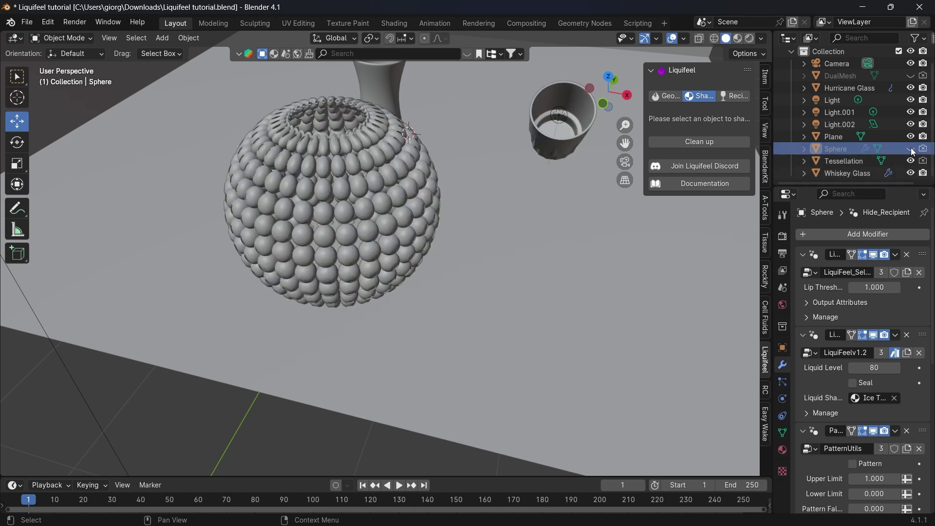
{"action": "left_click", "coordinate": [836, 162]}
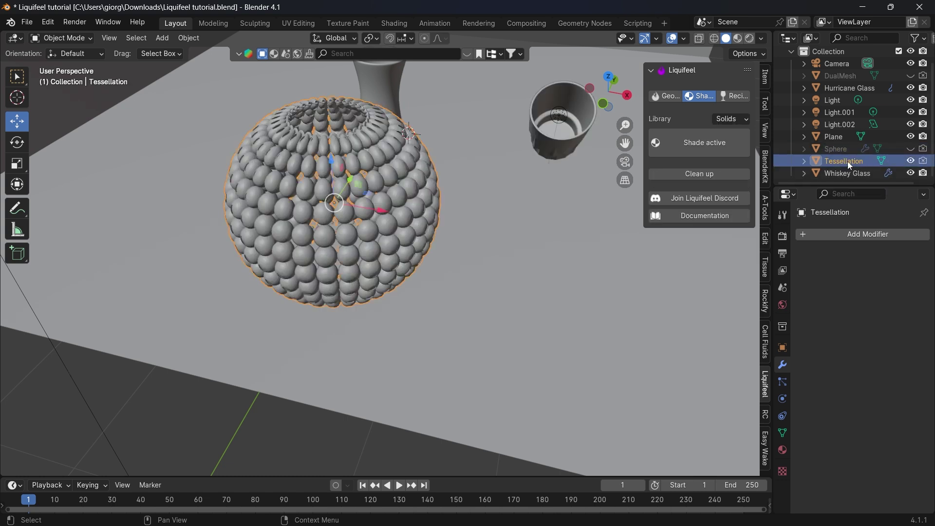
{"action": "key", "text": "KP_Decimal"}
{"action": "left_click", "coordinate": [911, 148]}
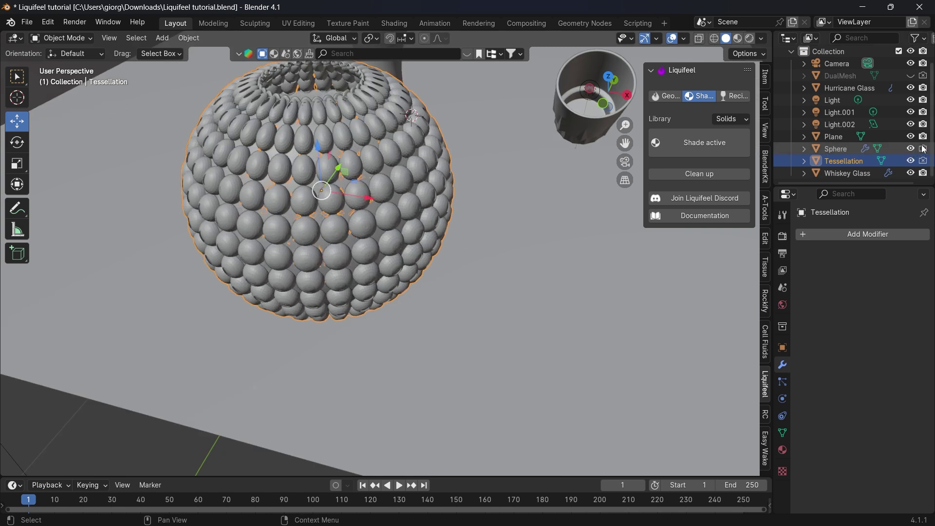
Hide the sphere's recipient in Liquifeel, preview the scene in rendered shading, and return to solid shading.
{"action": "left_click", "coordinate": [836, 150]}
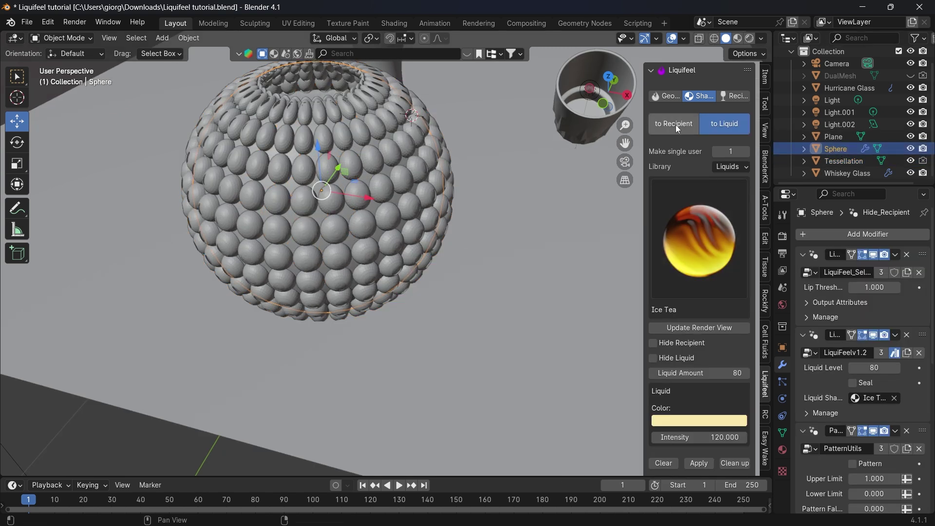
{"action": "left_click", "coordinate": [654, 343]}
{"action": "mouse_move", "coordinate": [366, 174]}
{"action": "middle_mouse_down"}
{"action": "mouse_move", "coordinate": [352, 156]}
{"action": "mouse_move", "coordinate": [369, 192]}
{"action": "mouse_move", "coordinate": [366, 242]}
{"action": "mouse_move", "coordinate": [363, 234]}
{"action": "mouse_move", "coordinate": [348, 270]}
{"action": "middle_mouse_up"}
{"action": "key", "text": "z"}
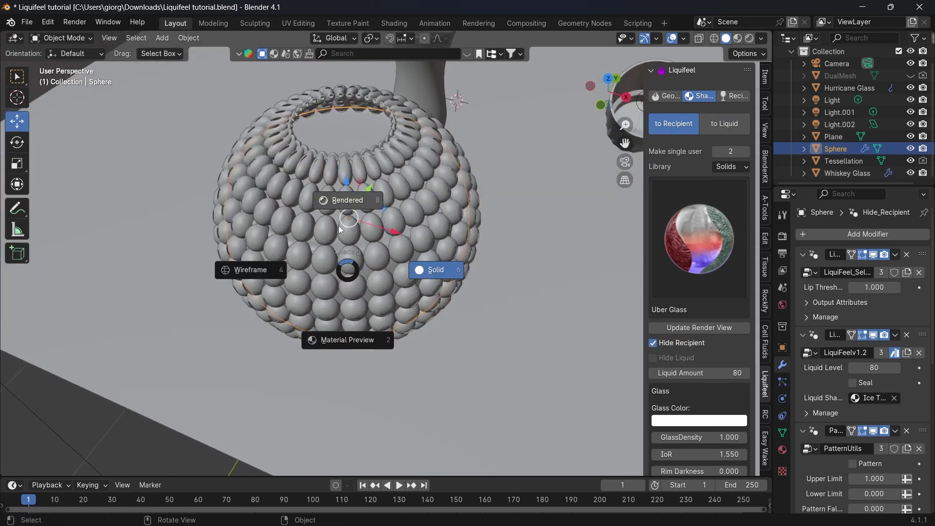
{"action": "left_click", "coordinate": [374, 239]}
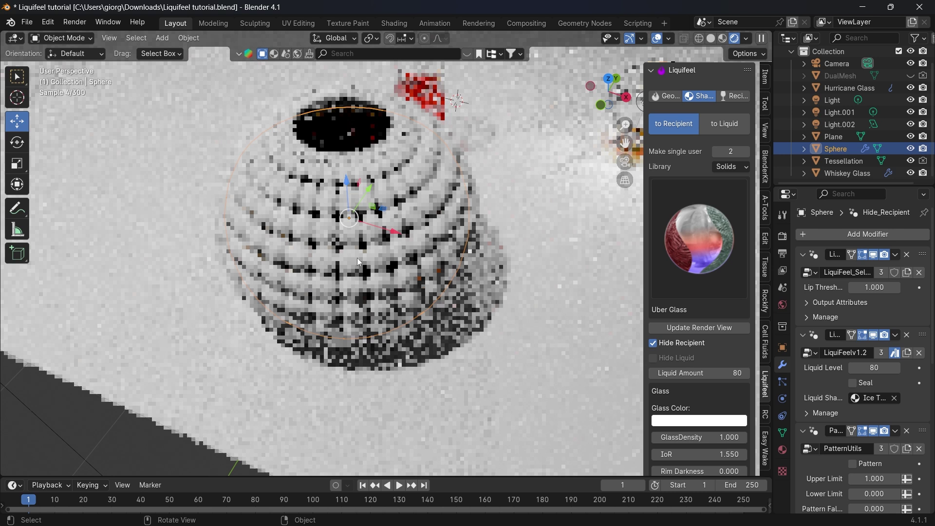
{"action": "key", "text": "z"}
{"action": "left_click", "coordinate": [387, 251]}
Shade the tessellation with a Liquifeel Solids library shader and preview it in rendered shading before returning to solid.
{"action": "left_click", "coordinate": [348, 257]}
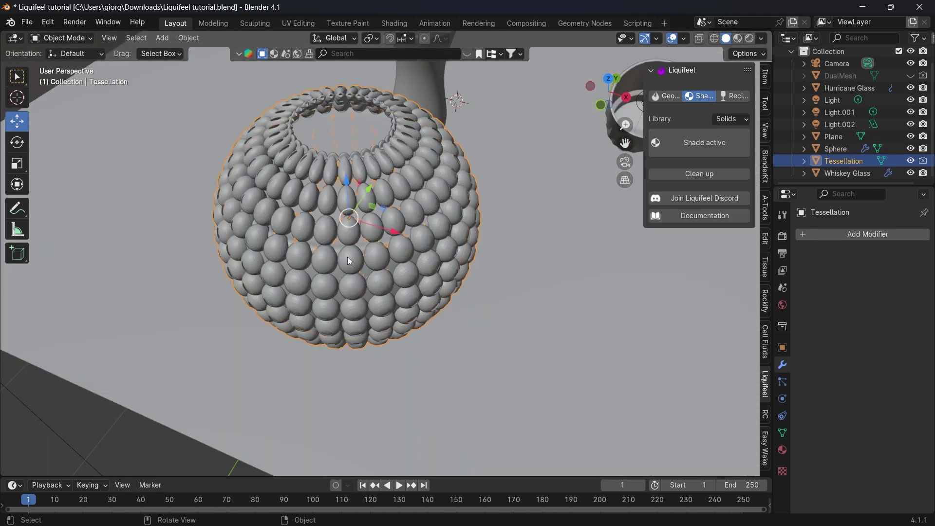
{"action": "left_click", "coordinate": [700, 139]}
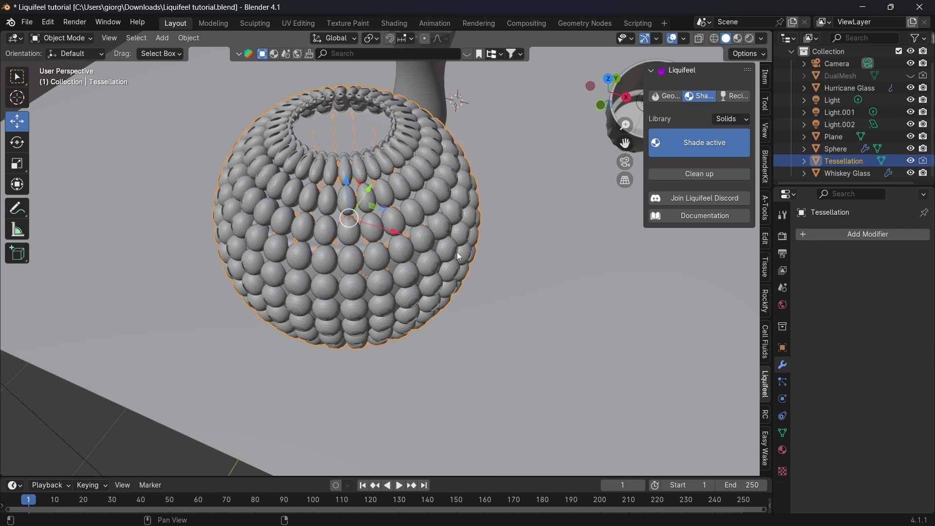
{"action": "middle_click_drag", "start_coordinate": [453, 283], "coordinate": [445, 249]}
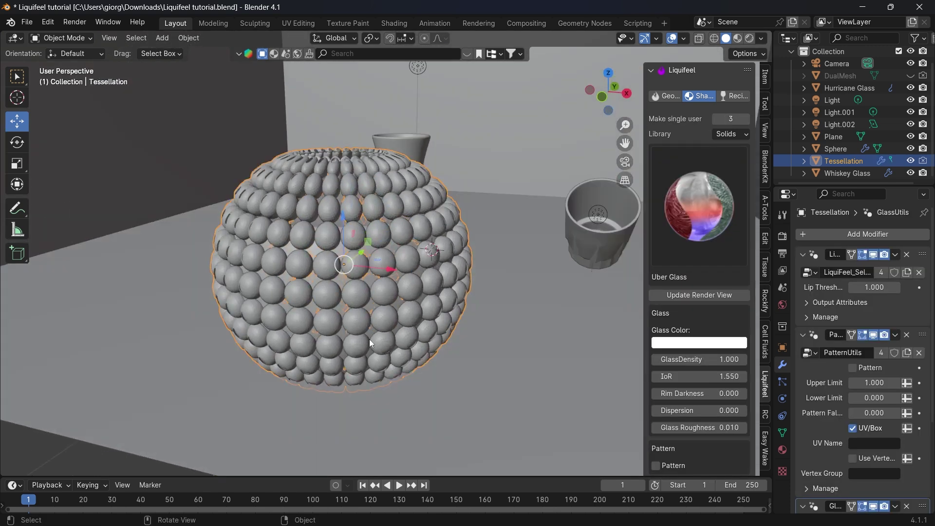
{"action": "key", "text": "z"}
{"action": "left_click", "coordinate": [441, 335]}
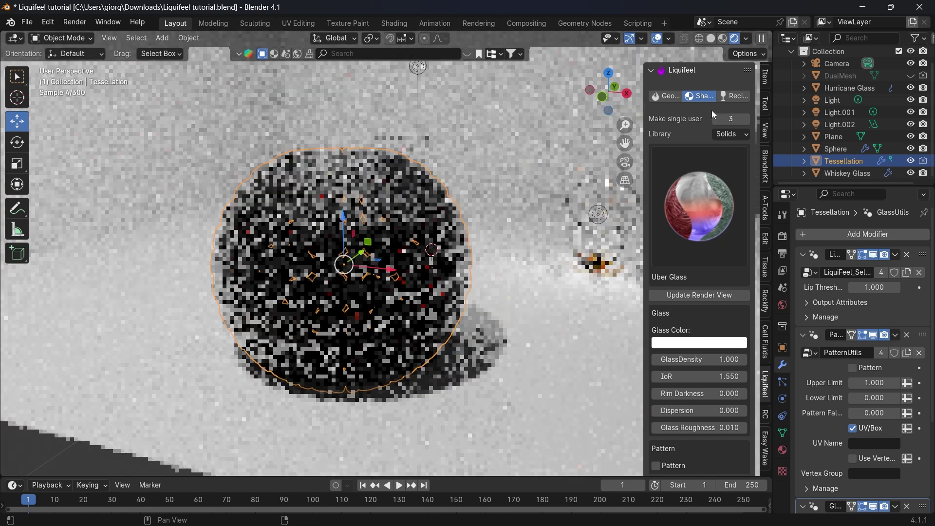
{"action": "key", "text": "z"}
{"action": "left_click", "coordinate": [444, 263]}
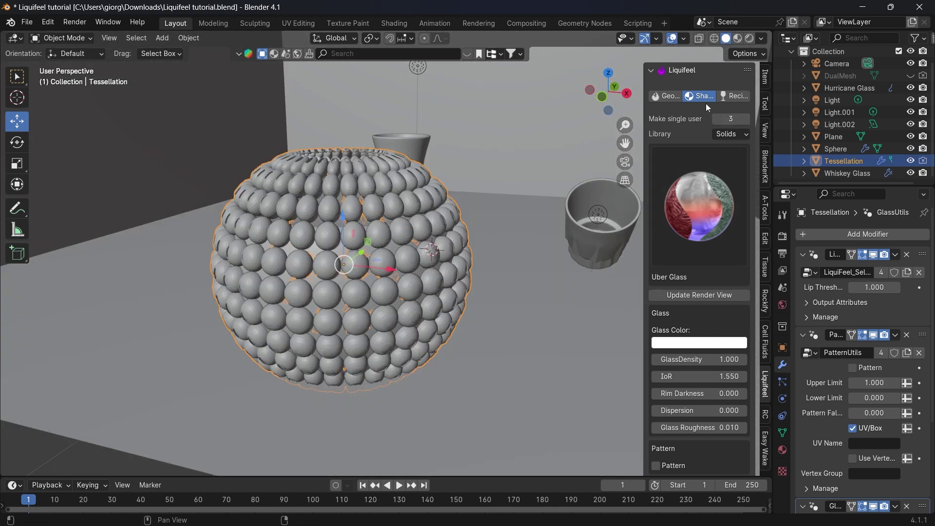
Select the sphere and change its liquid shader to Lemonade.
{"action": "left_click", "coordinate": [733, 96]}
{"action": "left_click", "coordinate": [704, 96]}
{"action": "middle_click_drag", "start_coordinate": [362, 227], "coordinate": [371, 254]}
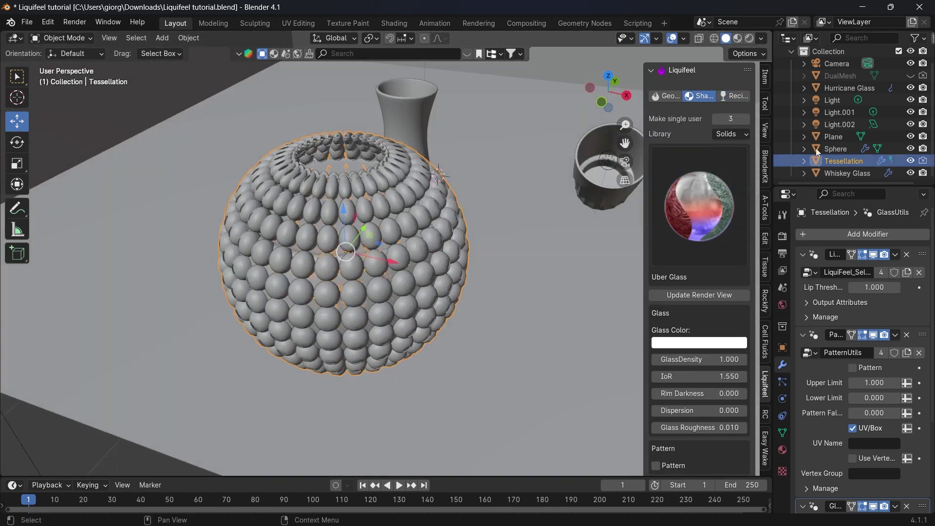
{"action": "left_click", "coordinate": [836, 149]}
{"action": "left_click", "coordinate": [721, 125]}
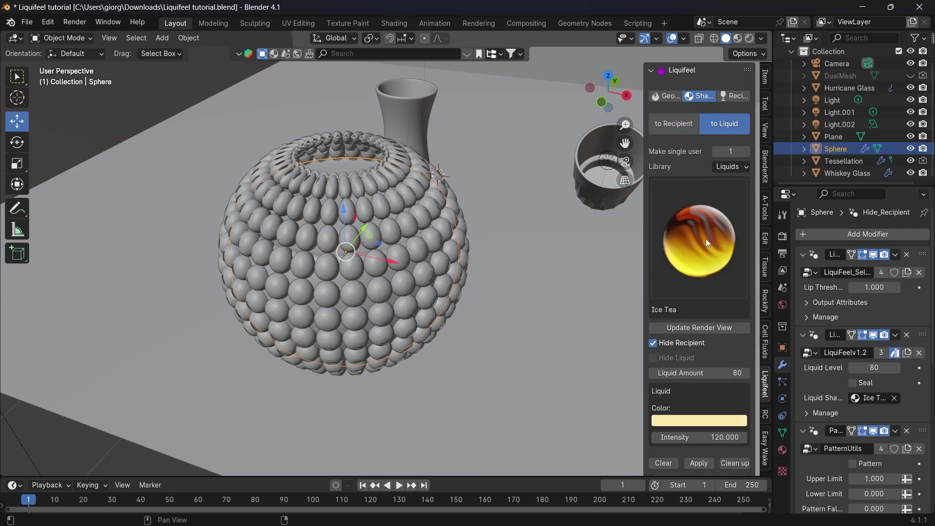
{"action": "left_click", "coordinate": [699, 239]}
{"action": "scroll", "coordinate": [622, 386], "scroll_direction": "down", "scroll_amount": 3}
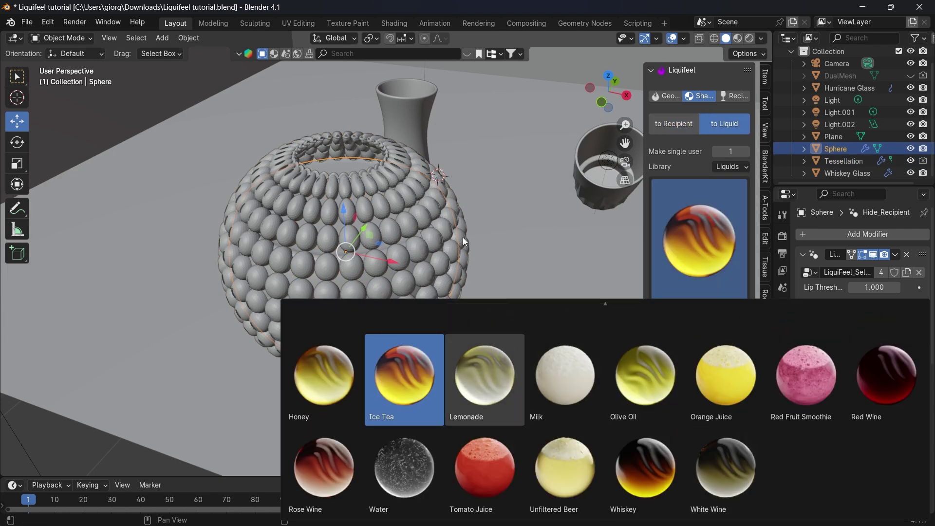
{"action": "left_click", "coordinate": [485, 375]}
Preview the lemonade inside the glass tessellation in rendered shading from above, with nothing selected, and return to solid shading.
{"action": "middle_click_drag", "start_coordinate": [439, 263], "coordinate": [411, 334]}
{"action": "key", "text": "z"}
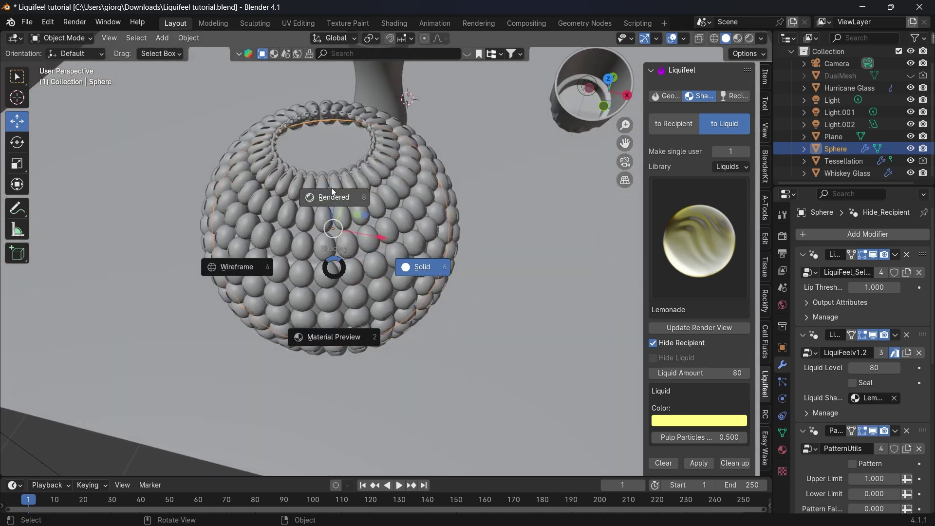
{"action": "left_click", "coordinate": [419, 268]}
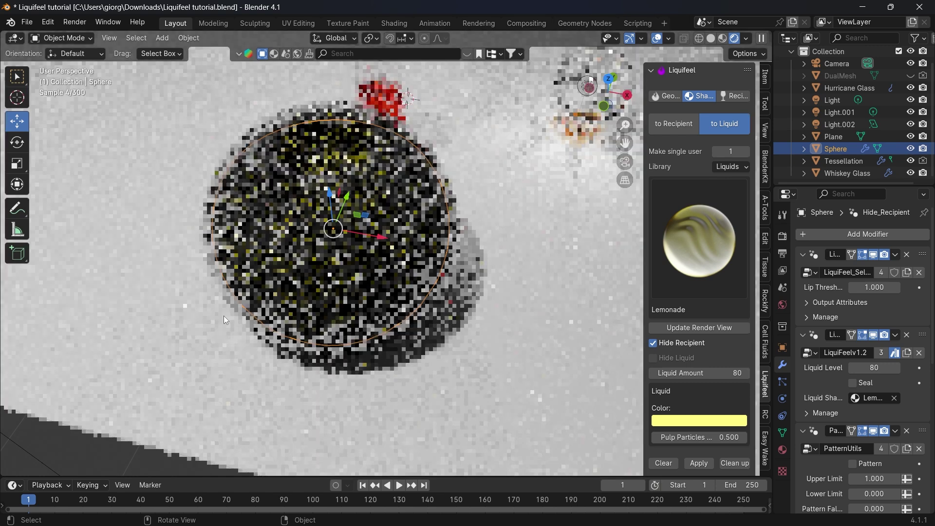
{"action": "left_click", "coordinate": [224, 319]}
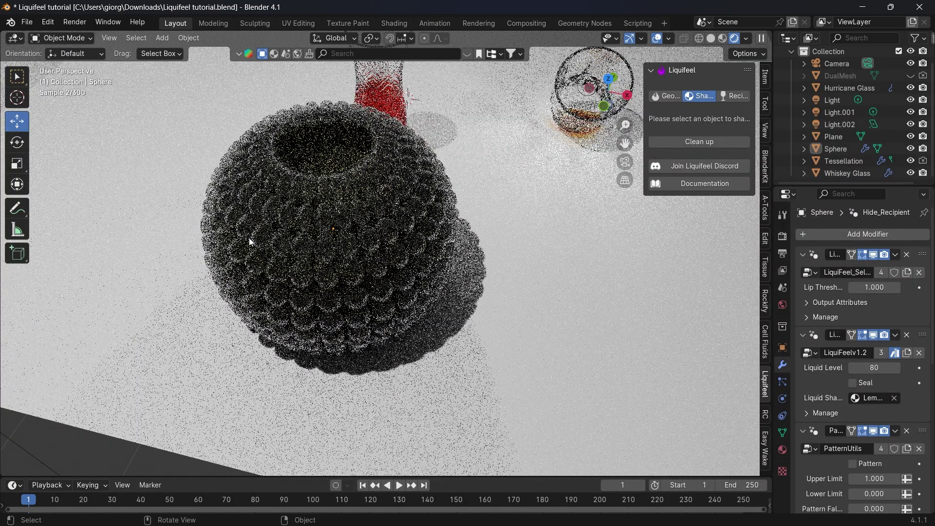
{"action": "key", "text": "z"}
{"action": "left_click", "coordinate": [310, 241]}
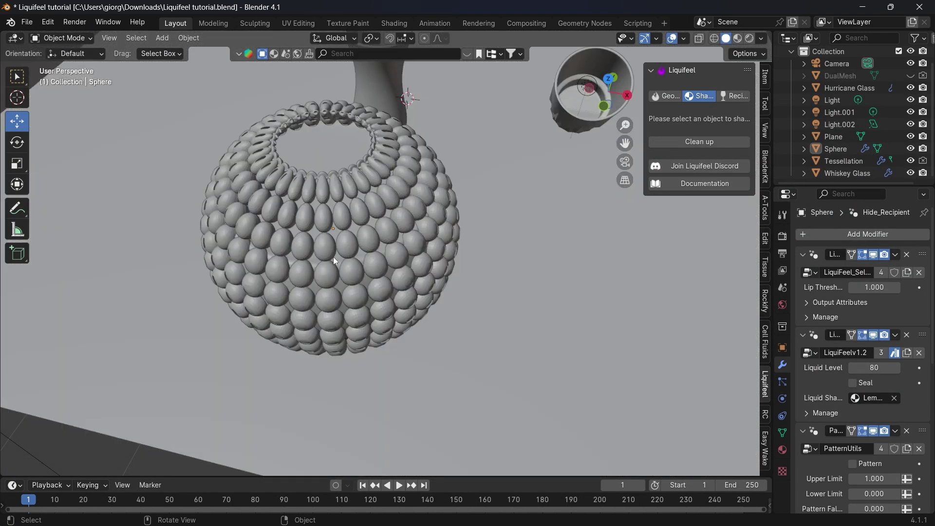
Hide the tessellation and turn off Hide Recipient for the sphere.
{"action": "middle_click_drag", "start_coordinate": [337, 232], "coordinate": [338, 211]}
{"action": "left_click", "coordinate": [352, 219]}
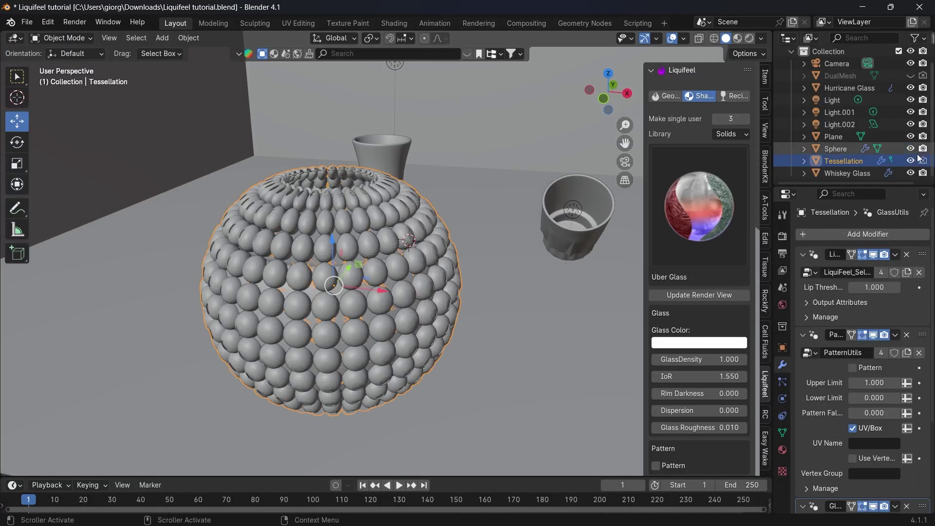
{"action": "left_click", "coordinate": [911, 161]}
{"action": "key", "text": "shift+s"}
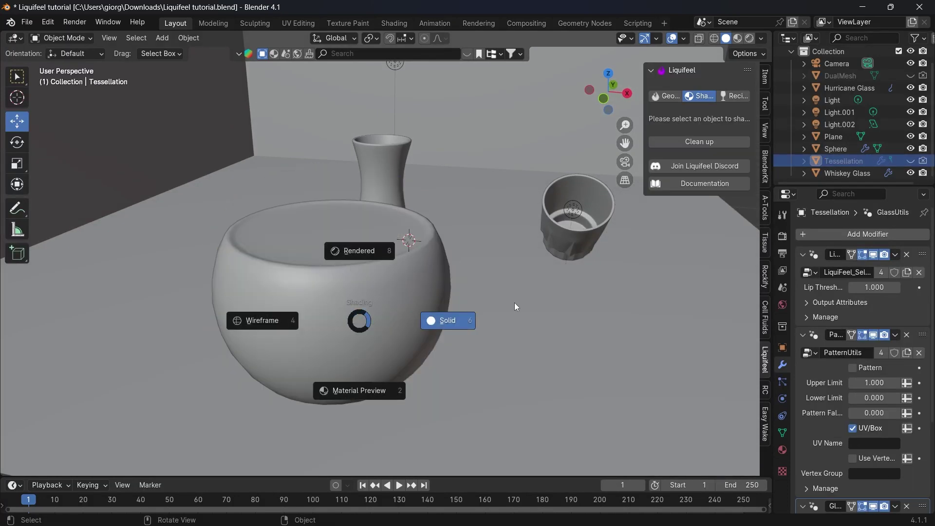
{"action": "left_click", "coordinate": [341, 279]}
{"action": "scroll", "coordinate": [663, 350], "scroll_direction": "down", "scroll_amount": 1}
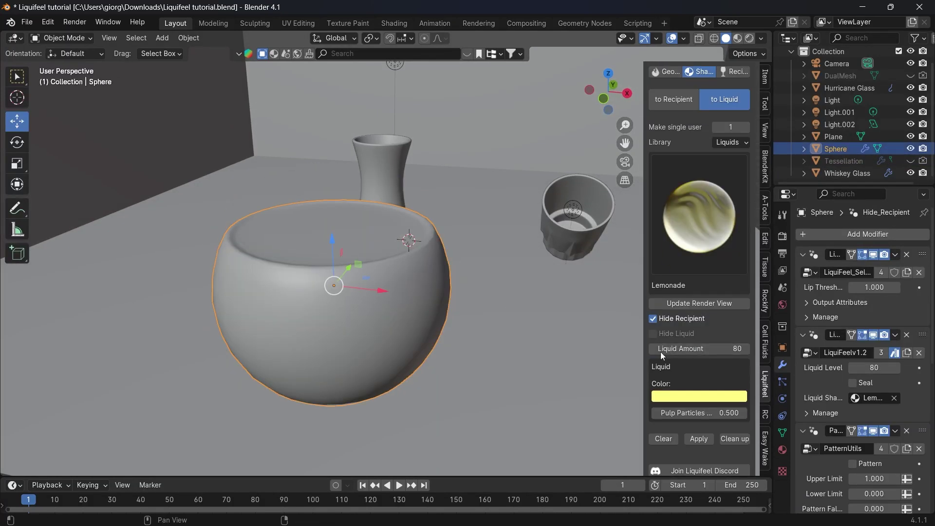
{"action": "left_click", "coordinate": [654, 318]}
Preview the lemonade-filled sphere with its own glass in rendered shading, and return to solid shading with the whole scene in view.
{"action": "key", "text": "z"}
{"action": "left_click", "coordinate": [300, 211]}
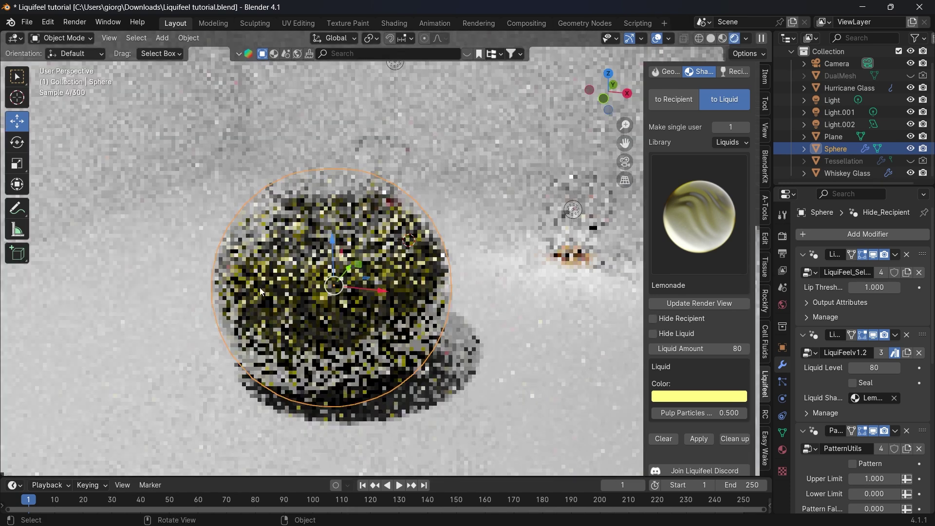
{"action": "left_click", "coordinate": [326, 309]}
{"action": "key", "text": "z"}
{"action": "left_click", "coordinate": [352, 299]}
{"action": "scroll", "coordinate": [459, 292], "scroll_direction": "down", "scroll_amount": 4}
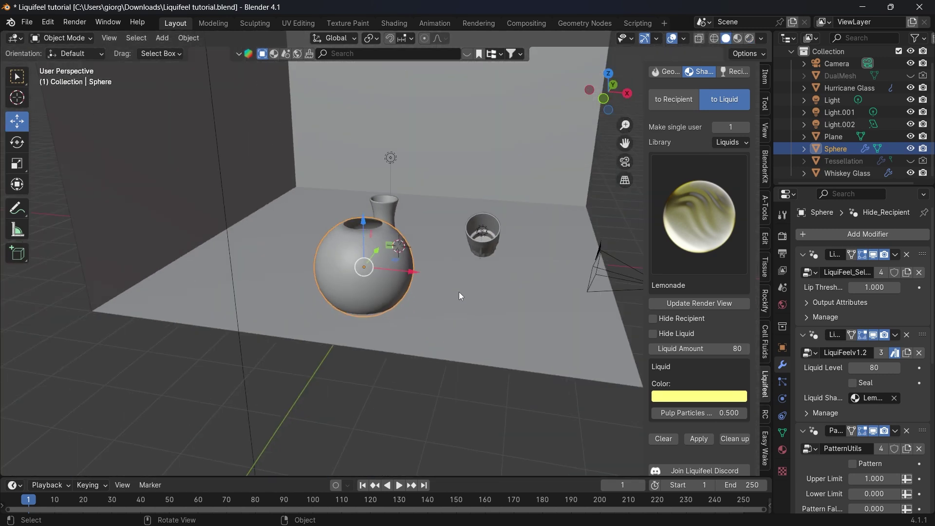